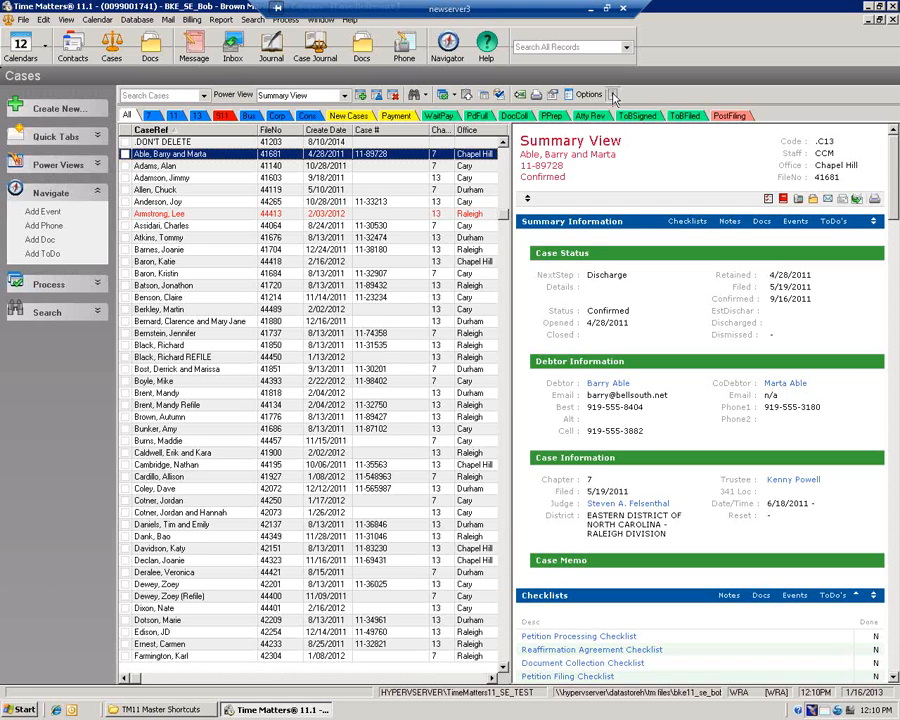
Create a call from the Add Phone Calls Received trigger 'Debtor called re need to attend hearing'
left_click(614, 96)
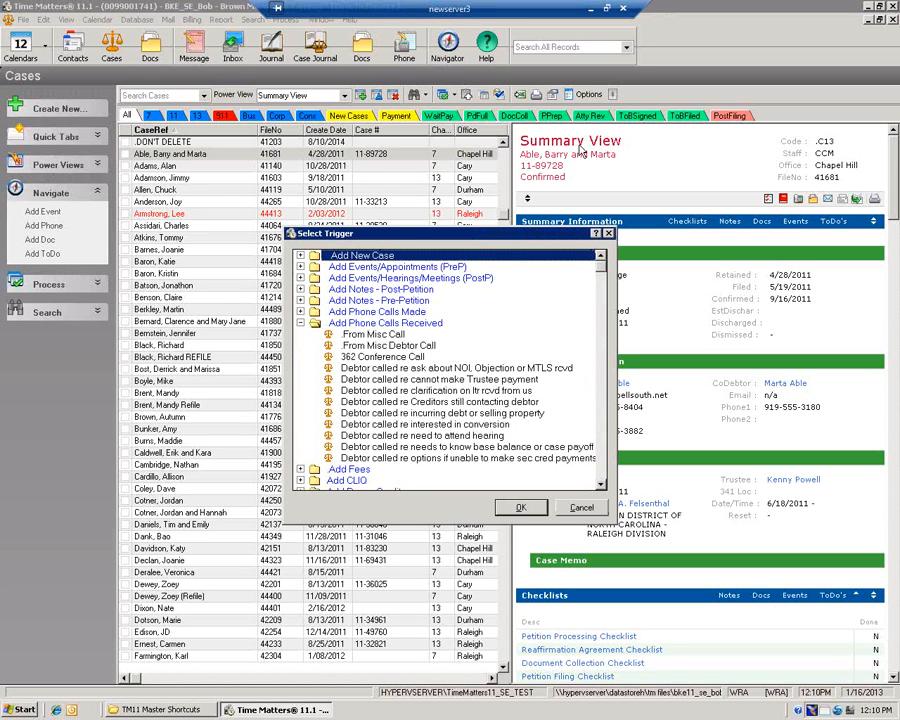
left_click(301, 324)
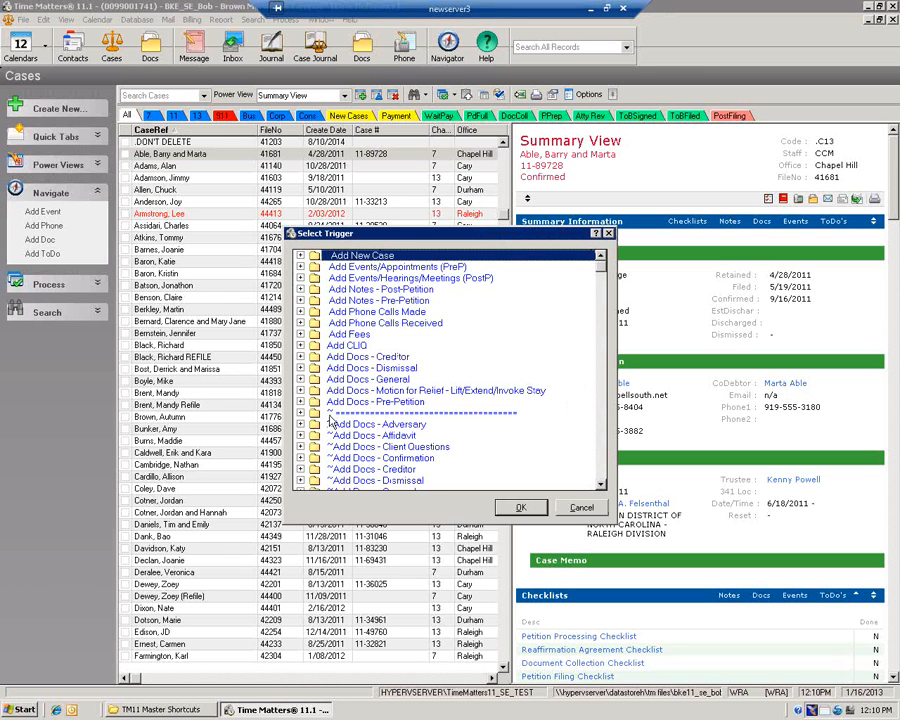
left_click(301, 323)
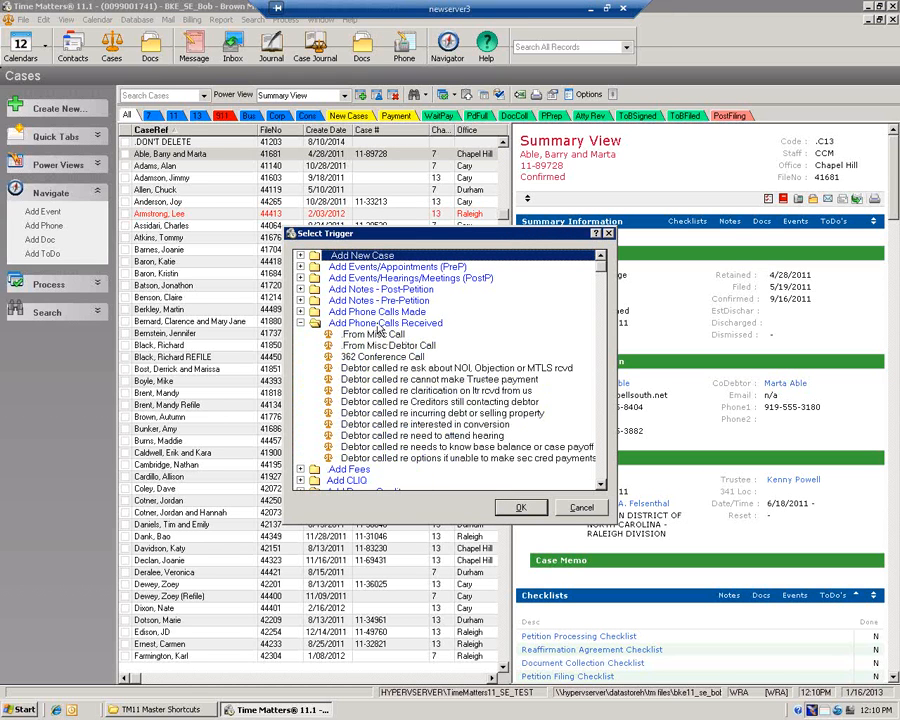
left_click(446, 437)
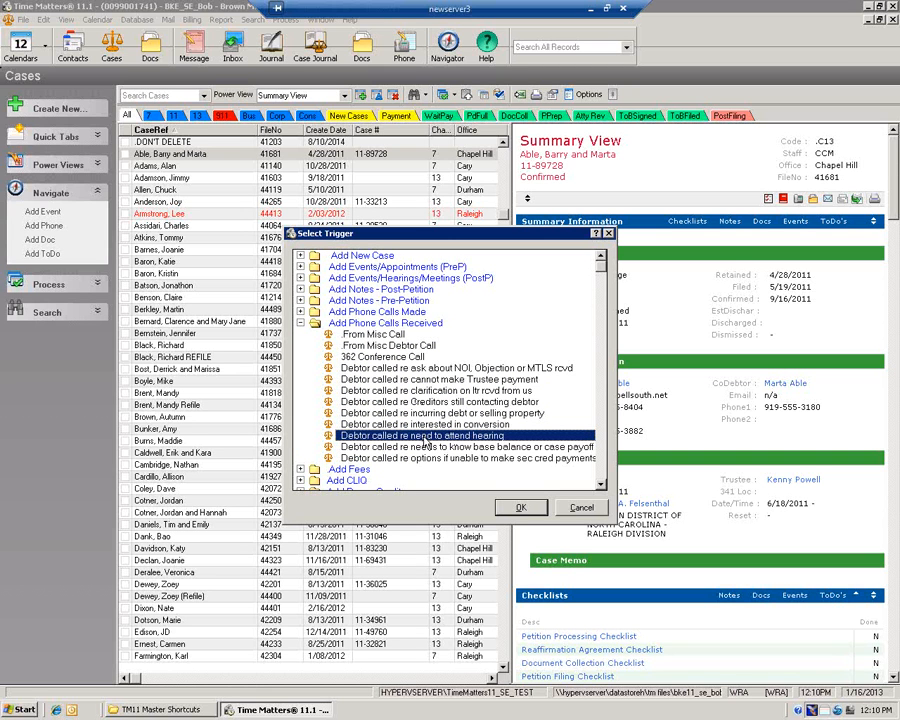
double_click(427, 441)
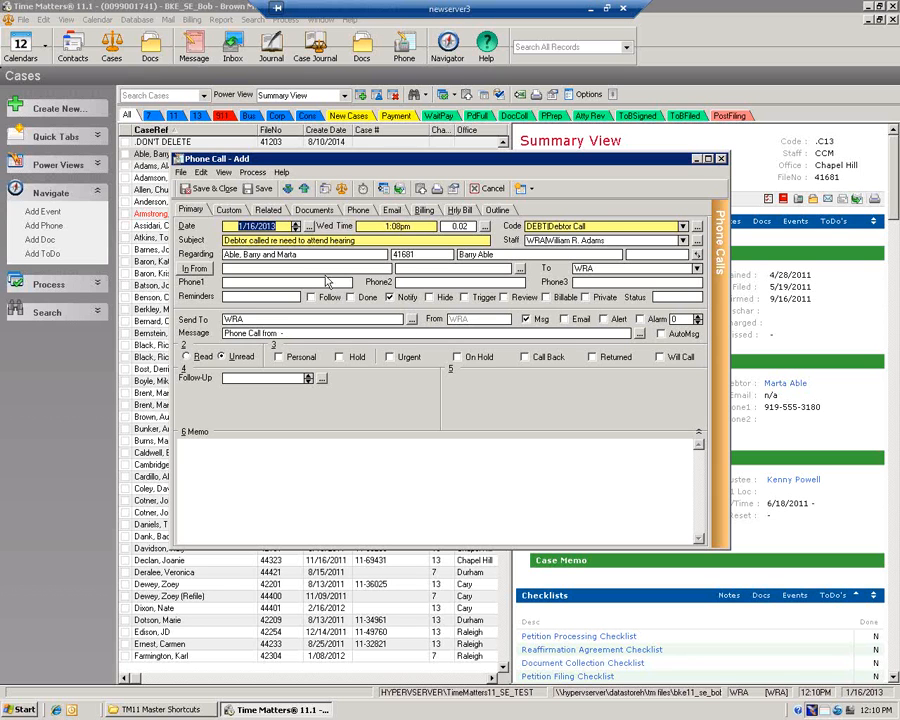
Enter the memo 'dfasdfsdfa asdfasdfasd asdf sd sdfa', set a follow-up date, and open the date calculator
left_click_drag(340, 159, 306, 63)
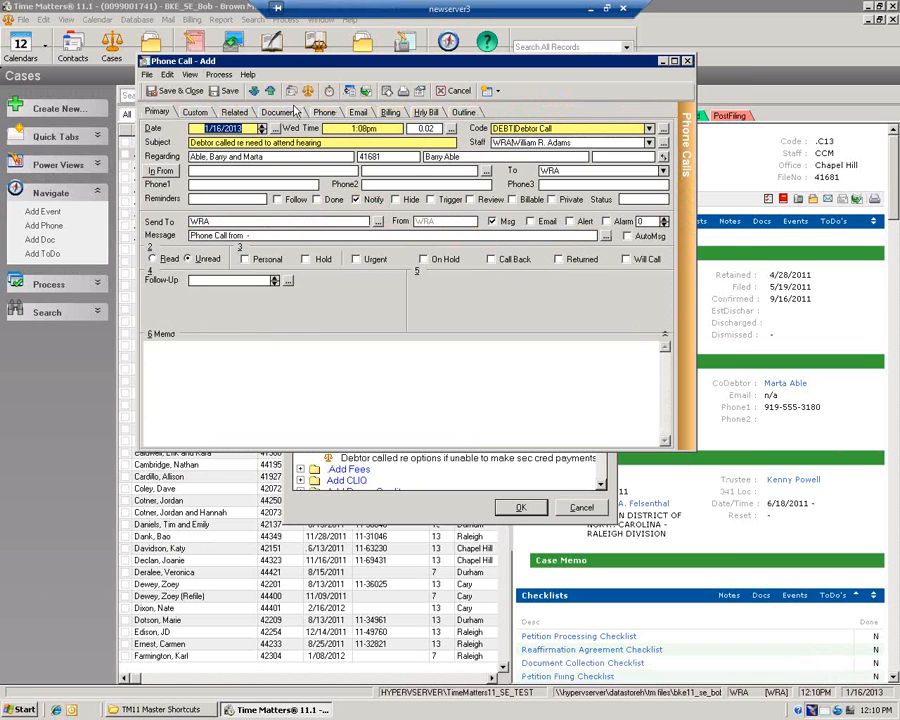
left_click(205, 361)
type("dfasdfsdfa asdfasdfasd asdf sd sdfa")
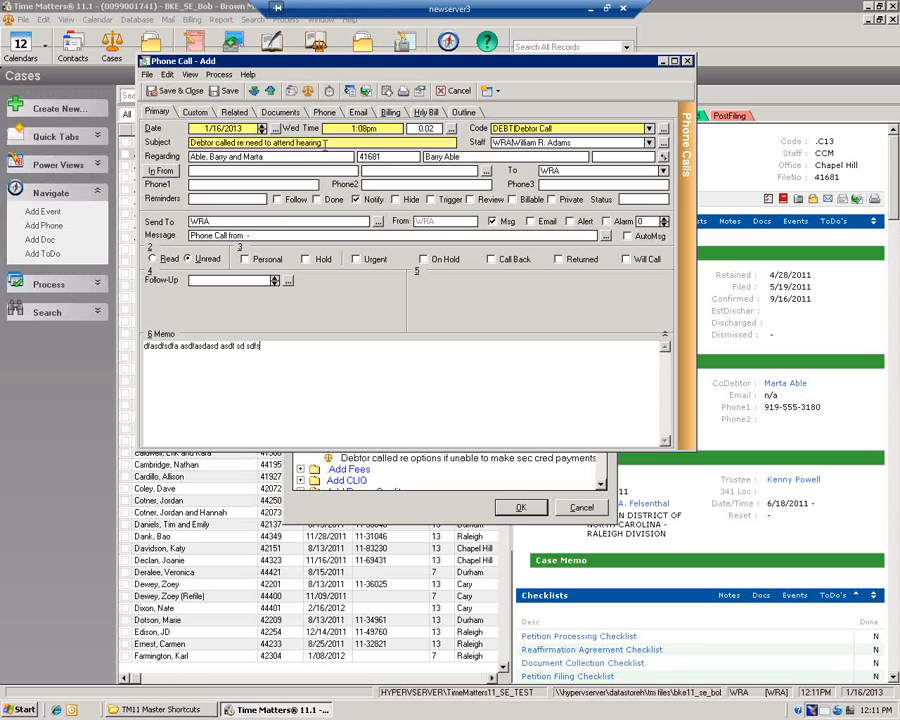
left_click(275, 280)
left_click(288, 281)
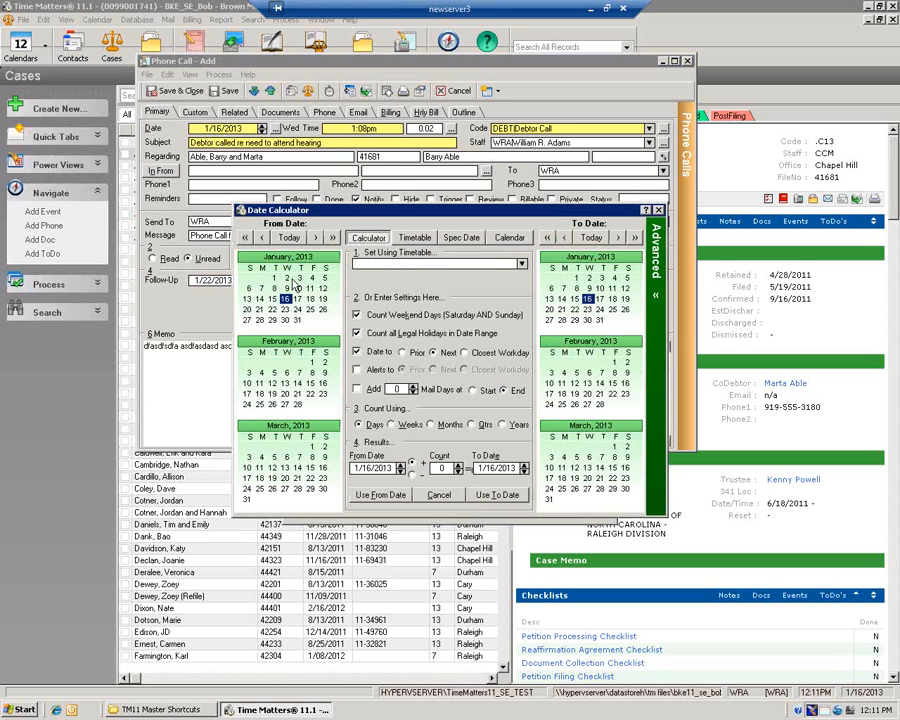
Collapse the calculator to the simple calendar and choose January 23, 2013 as the follow-up
left_click(656, 296)
left_click_drag(302, 214, 485, 111)
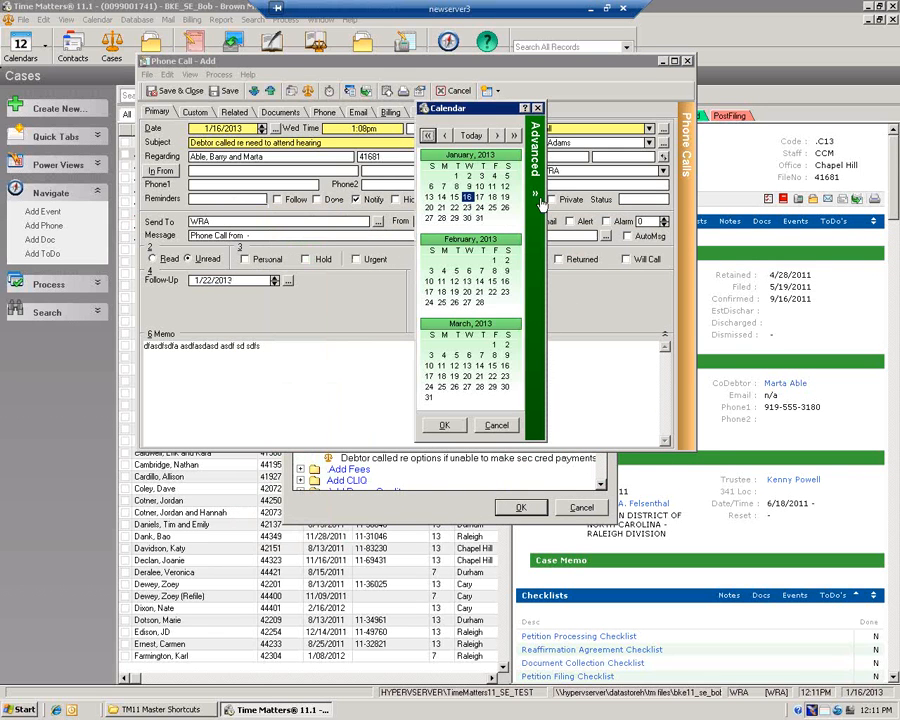
left_click(537, 198)
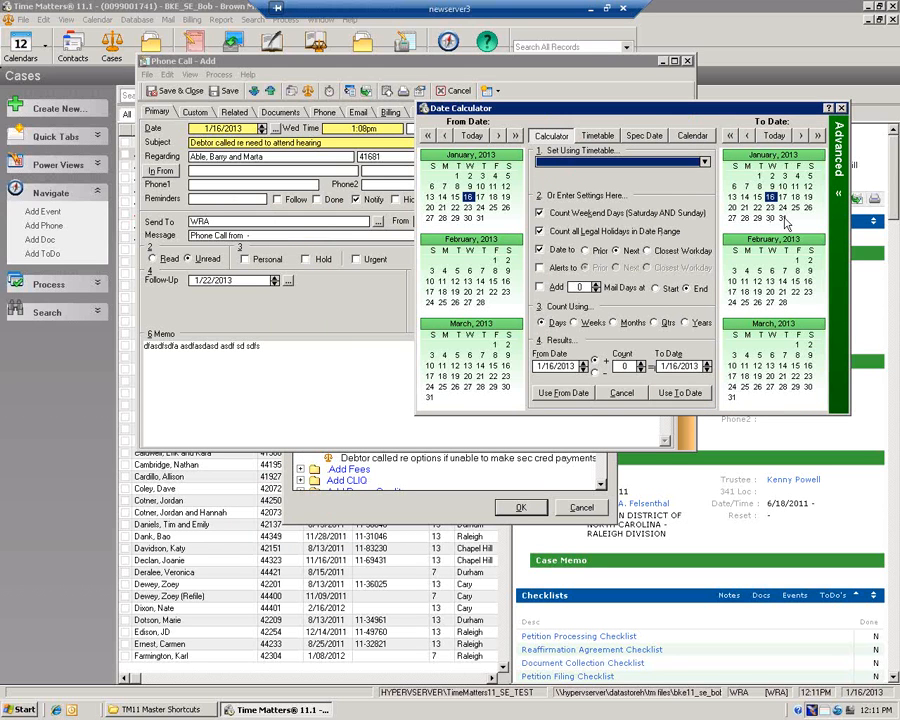
left_click(839, 194)
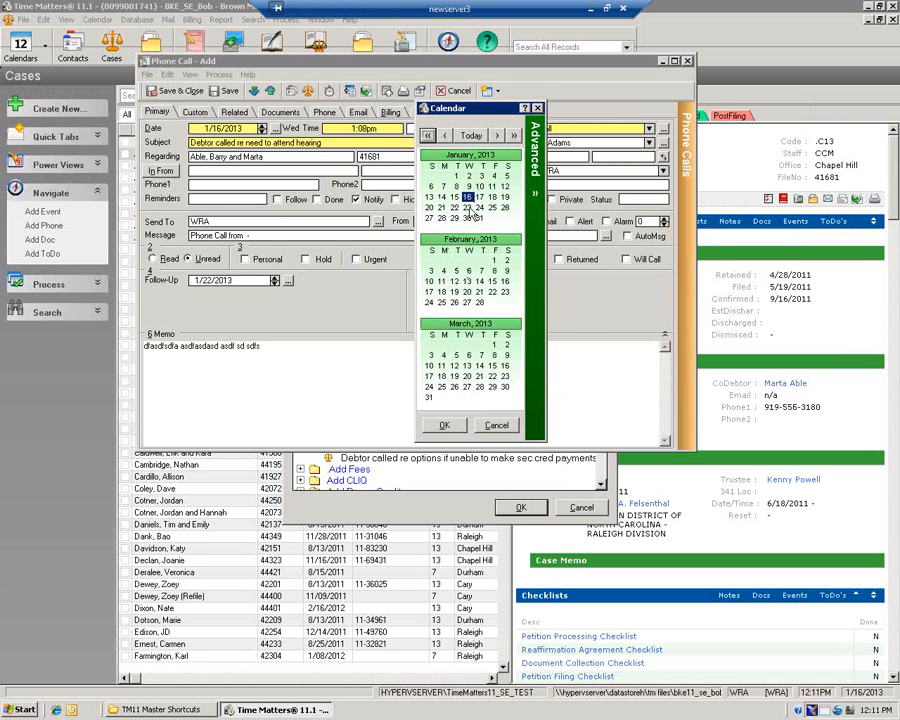
left_click(468, 209)
double_click(468, 209)
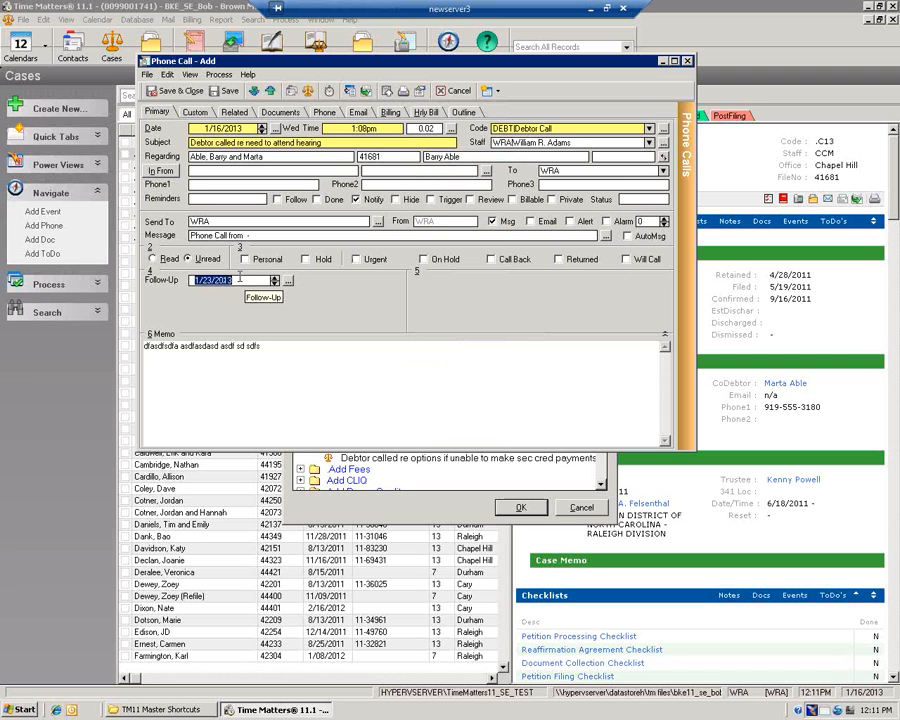
left_click(178, 92)
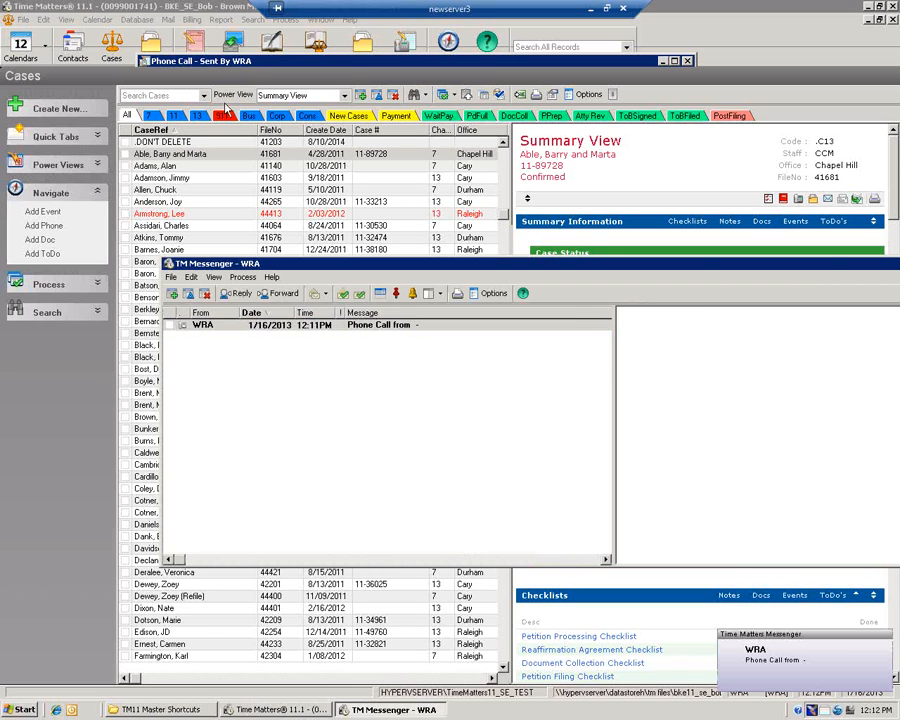
left_click_drag(841, 267, 599, 250)
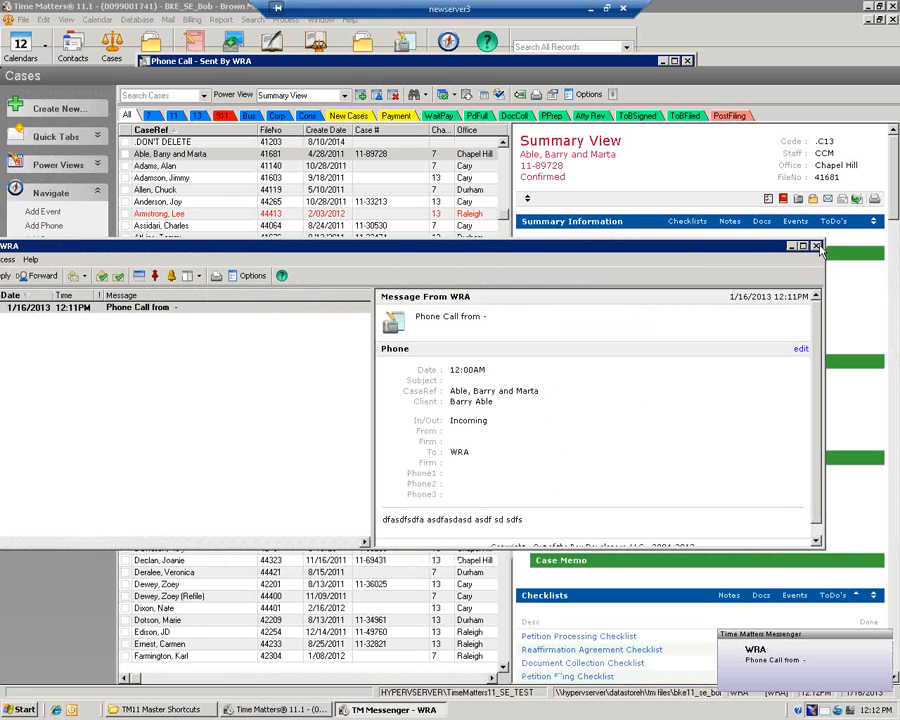
left_click(816, 246)
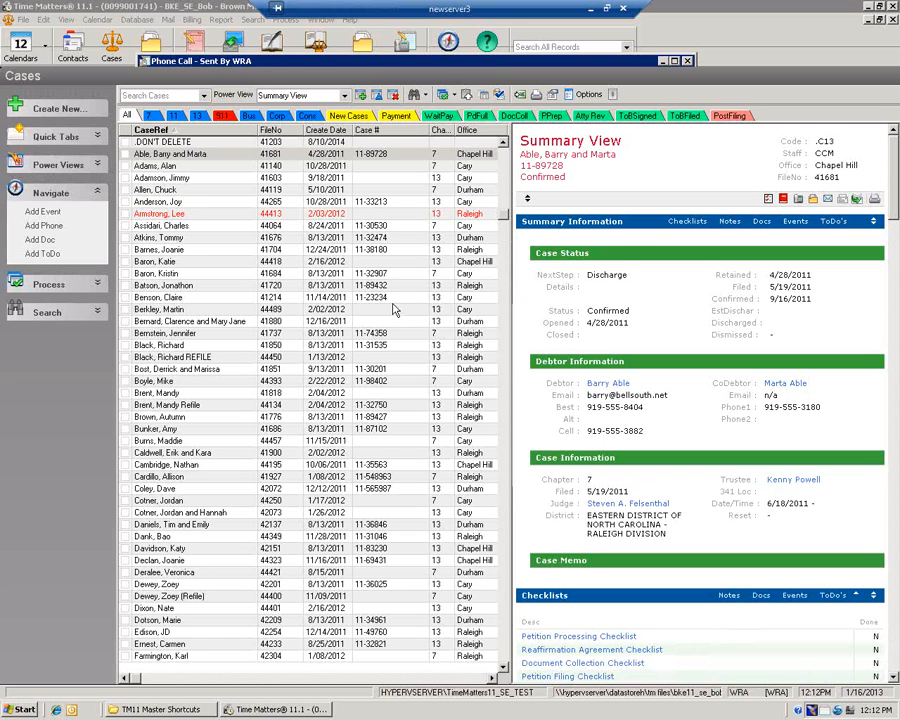
left_click(190, 158)
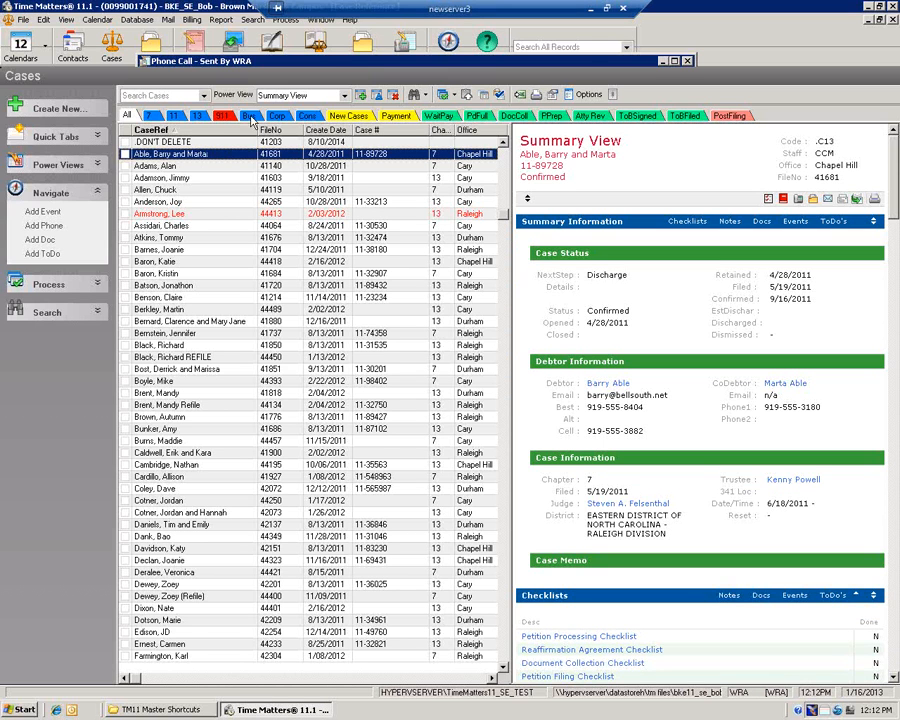
Open the Phone Calls list from the Phone toolbar button
left_click(409, 42)
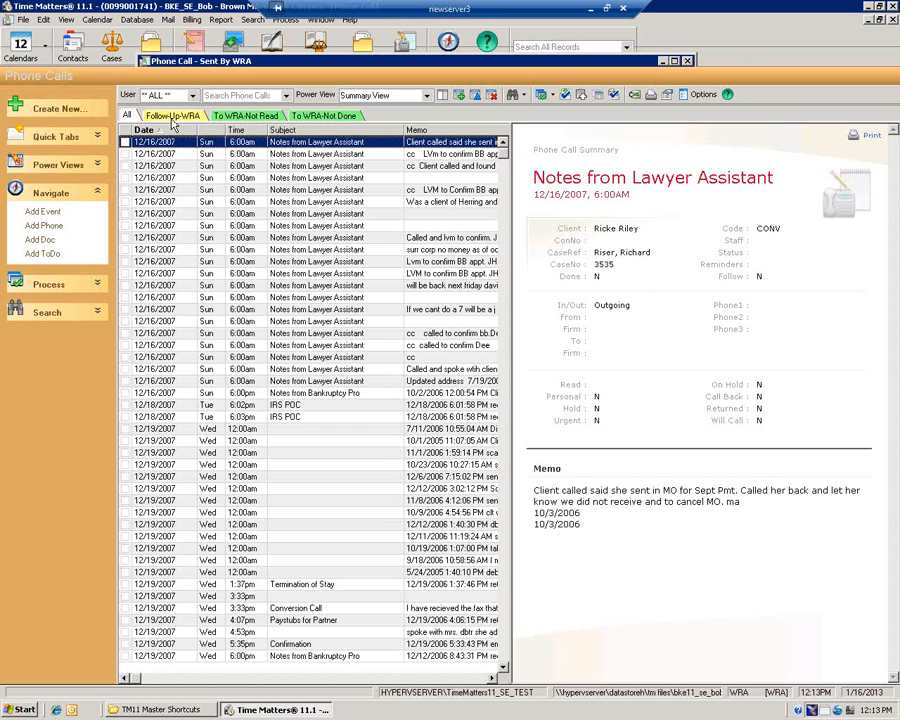
Switch to the Follow-Up-WRA quick tab to list WRA's calls by follow-up date
left_click(175, 117)
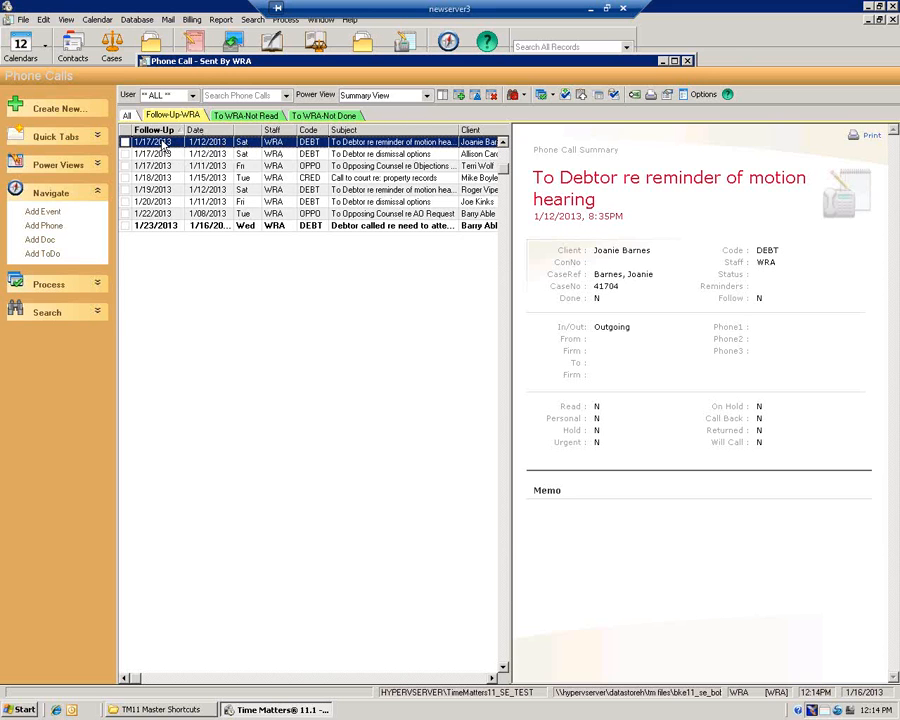
double_click(163, 146)
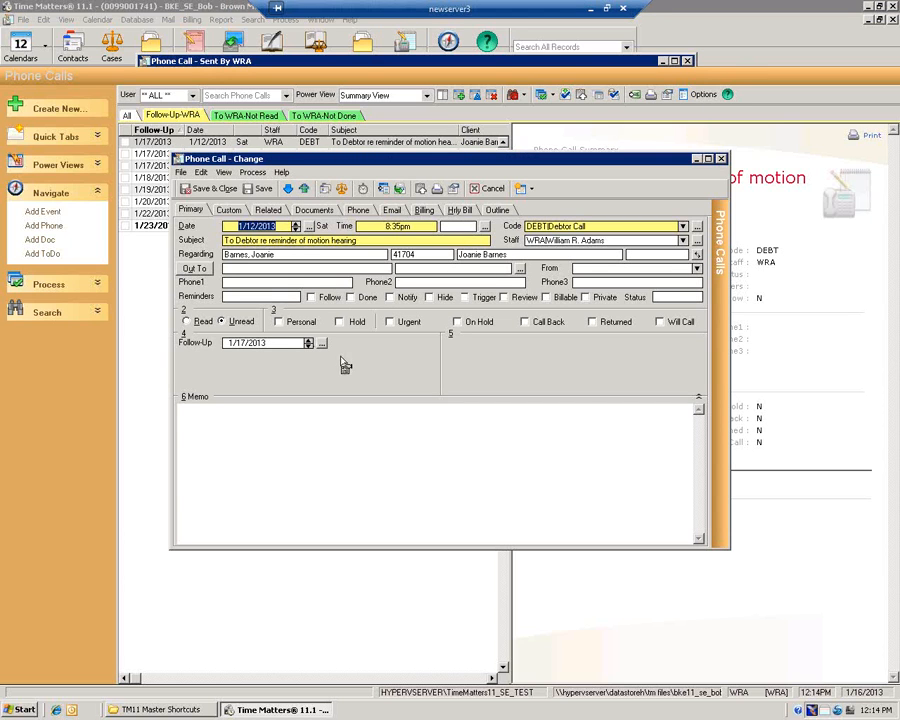
left_click(488, 189)
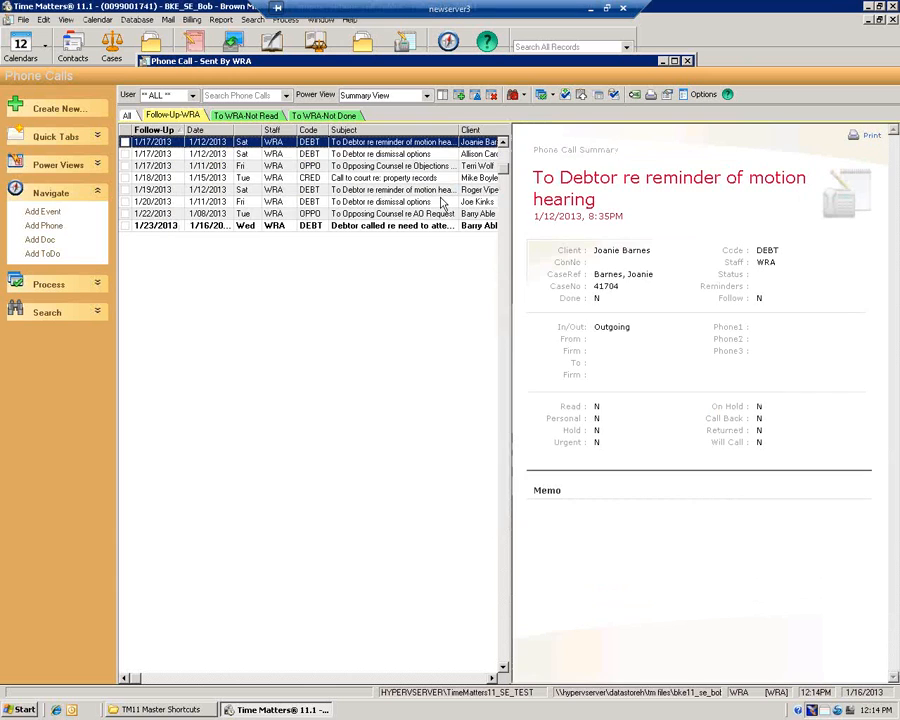
double_click(165, 226)
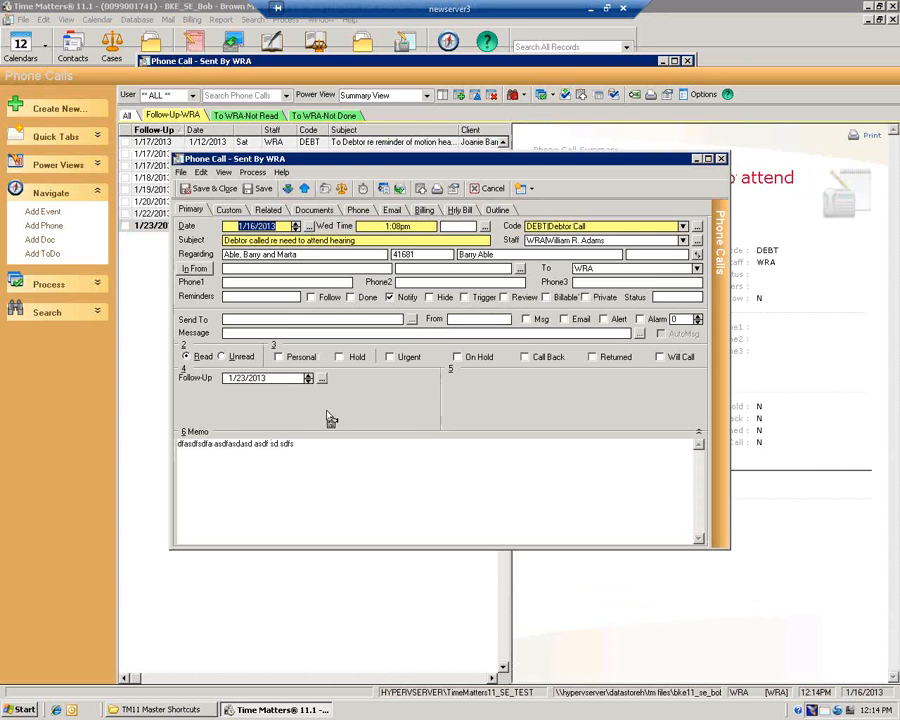
left_click(489, 189)
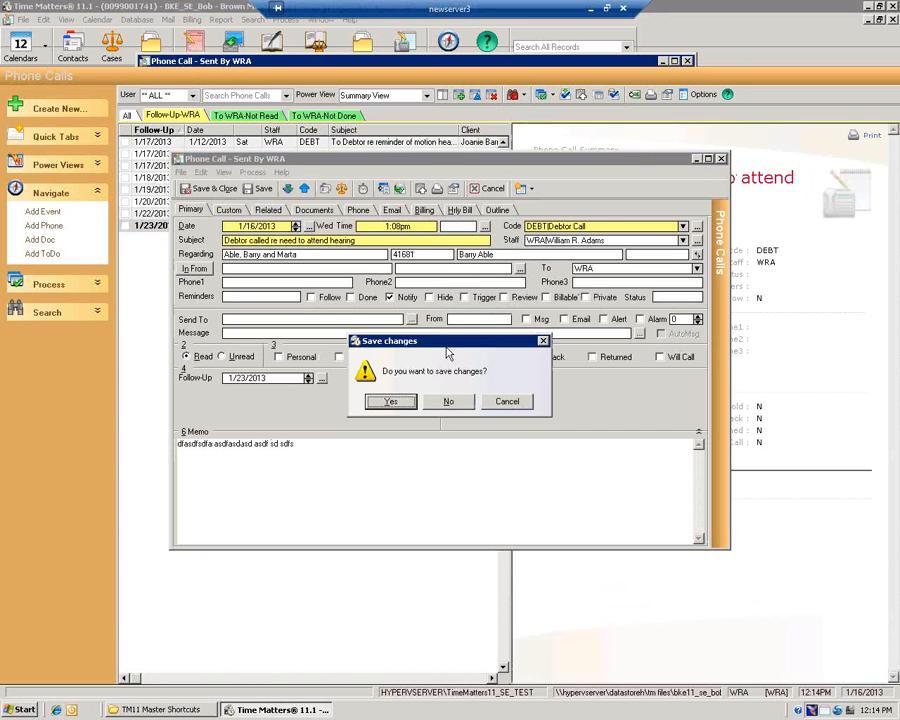
left_click(446, 401)
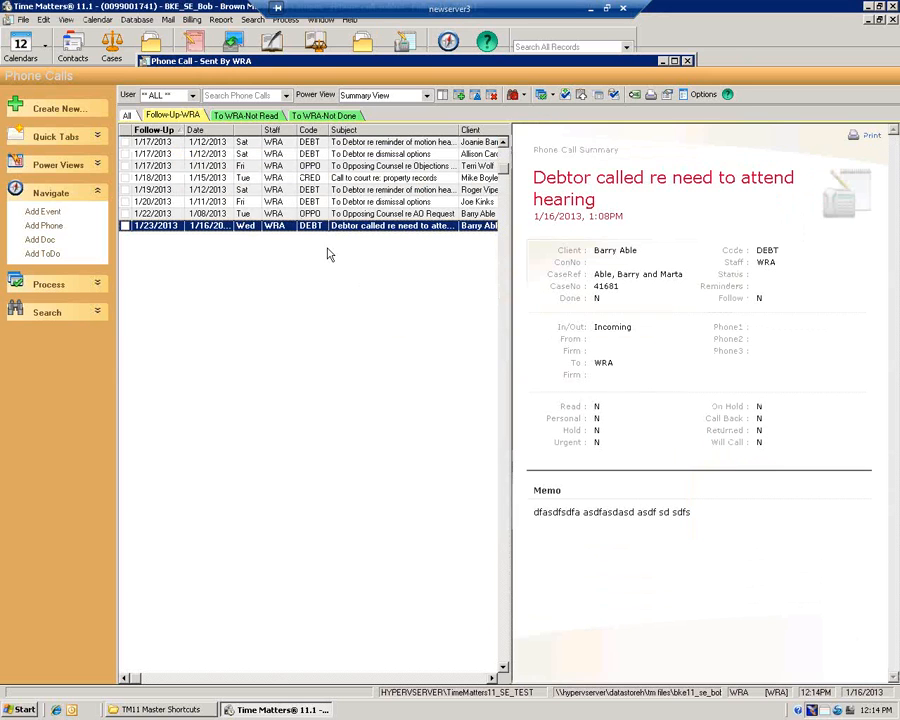
left_click(193, 117)
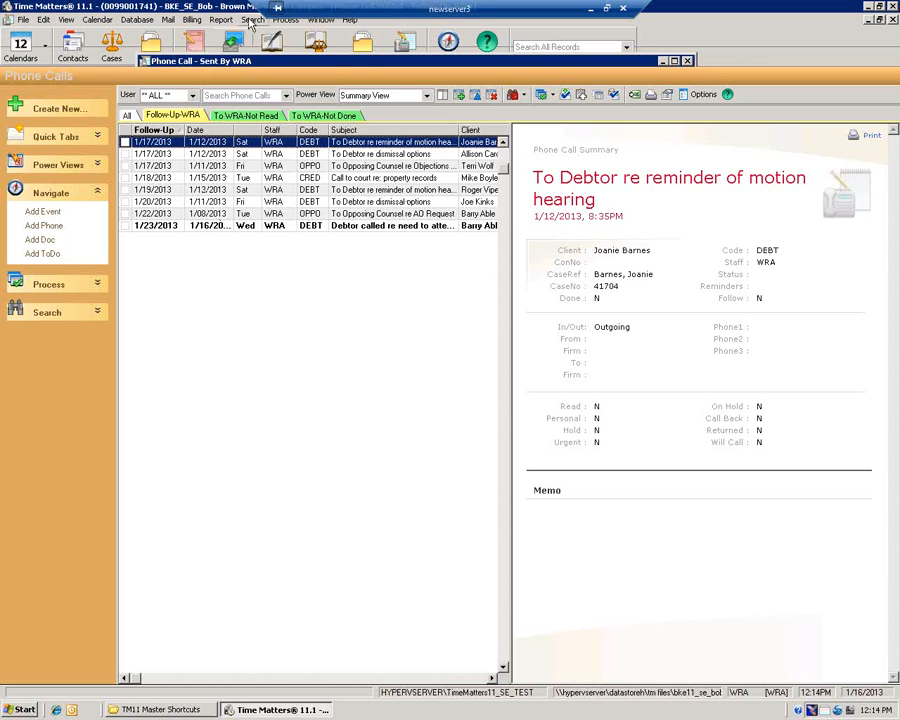
left_click(252, 21)
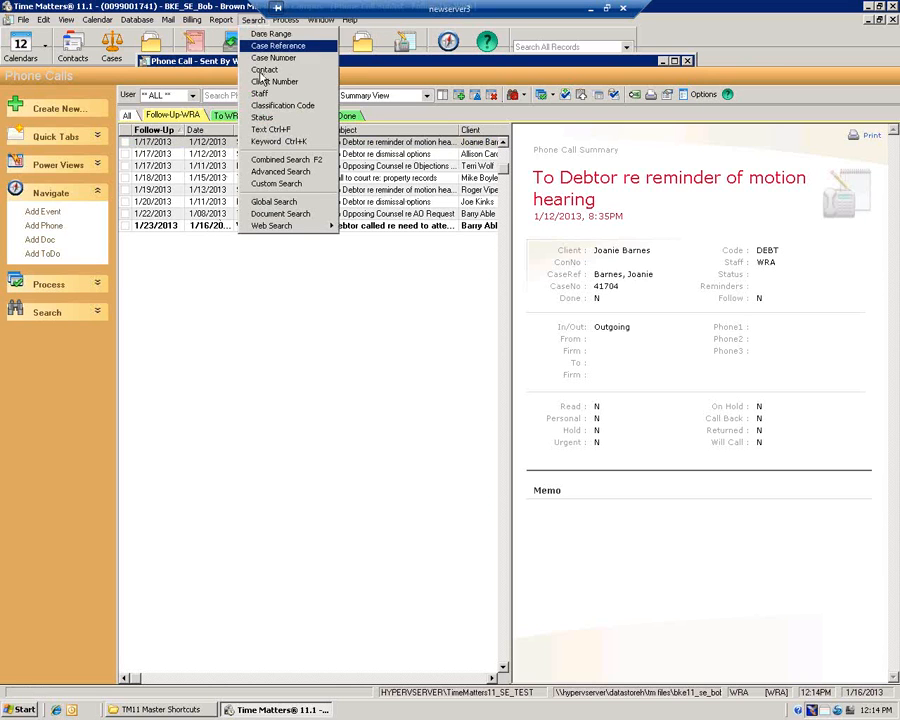
left_click(284, 174)
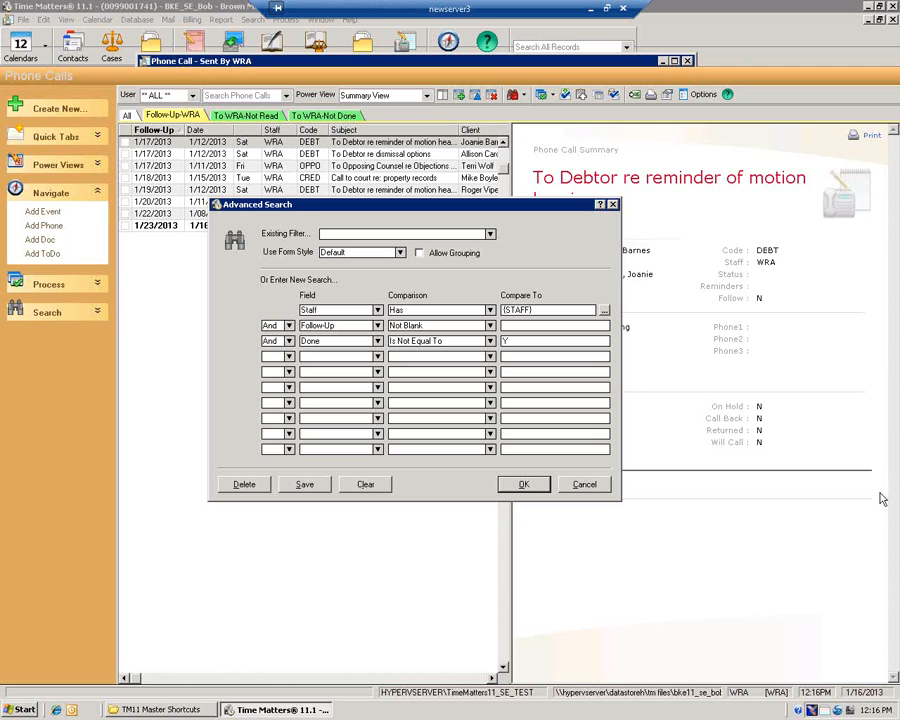
left_click(795, 670)
left_click(585, 485)
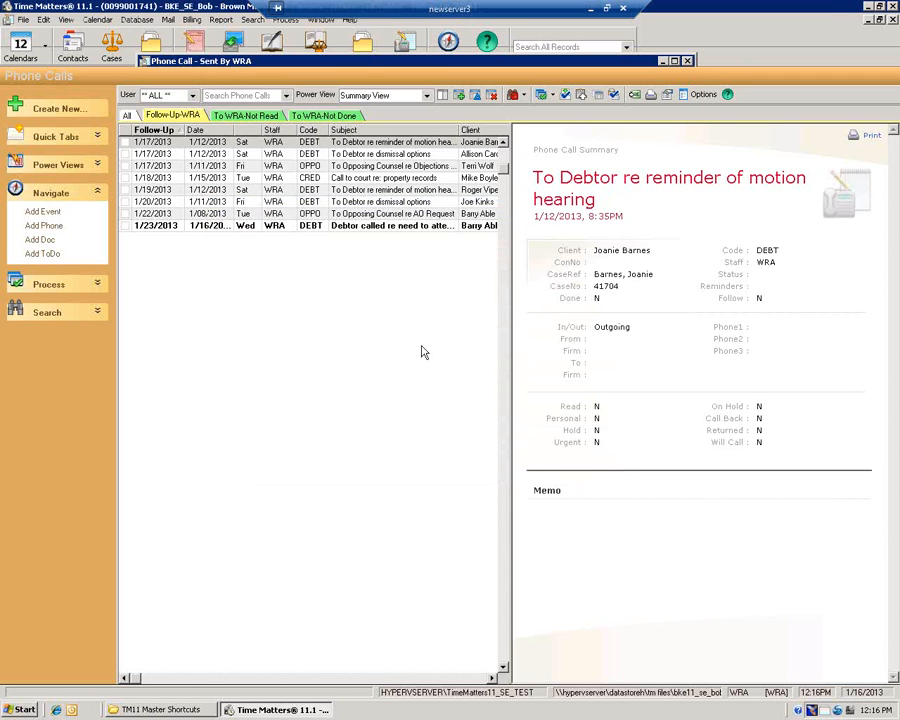
key("alt+f")
key("s")
key("u")
key("u")
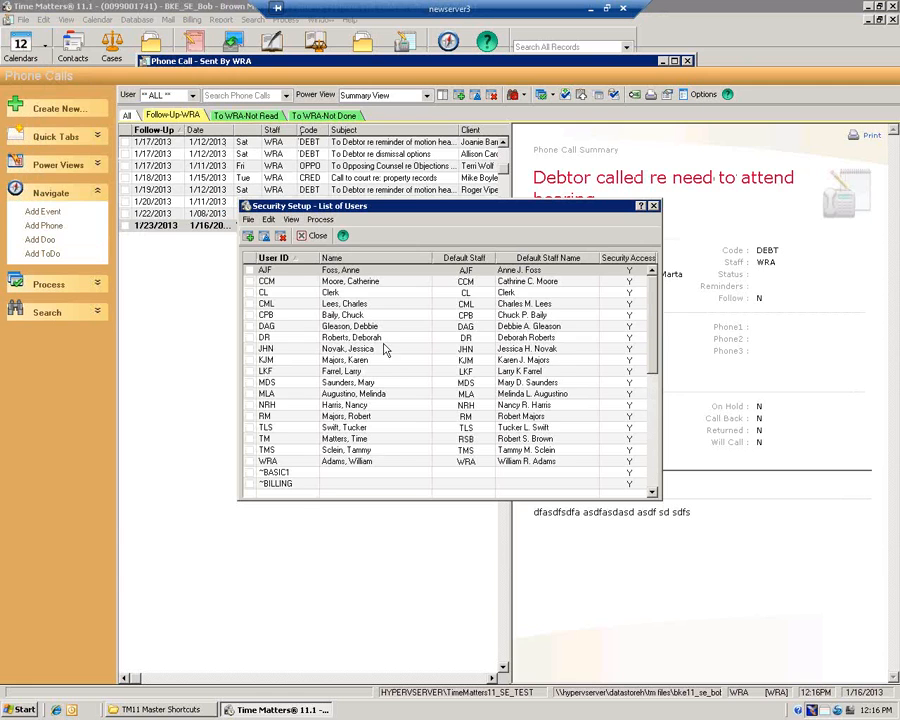
double_click(345, 462)
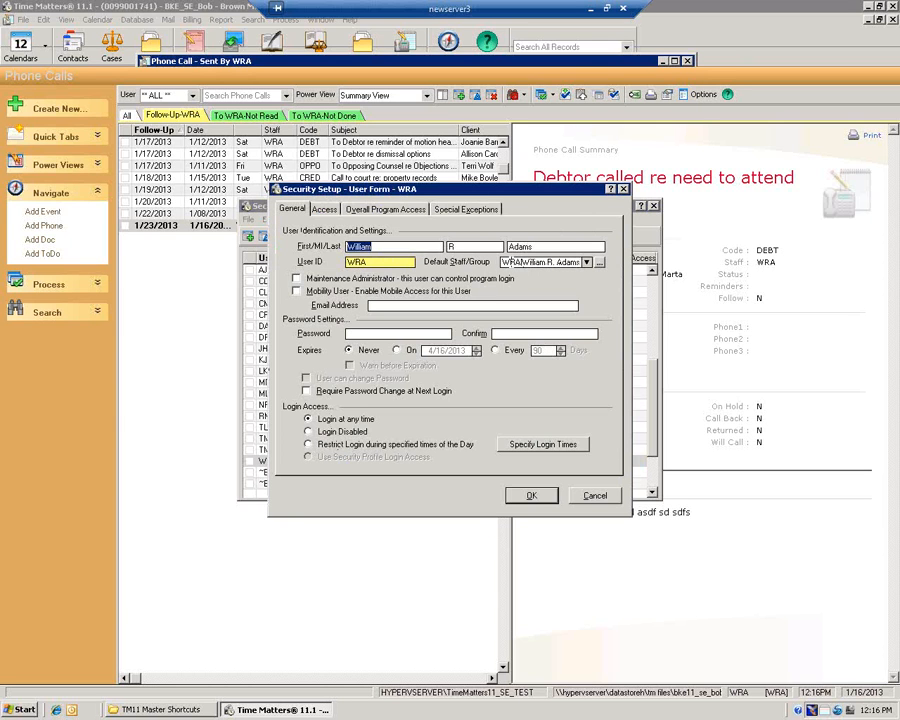
left_click_drag(501, 262, 532, 262)
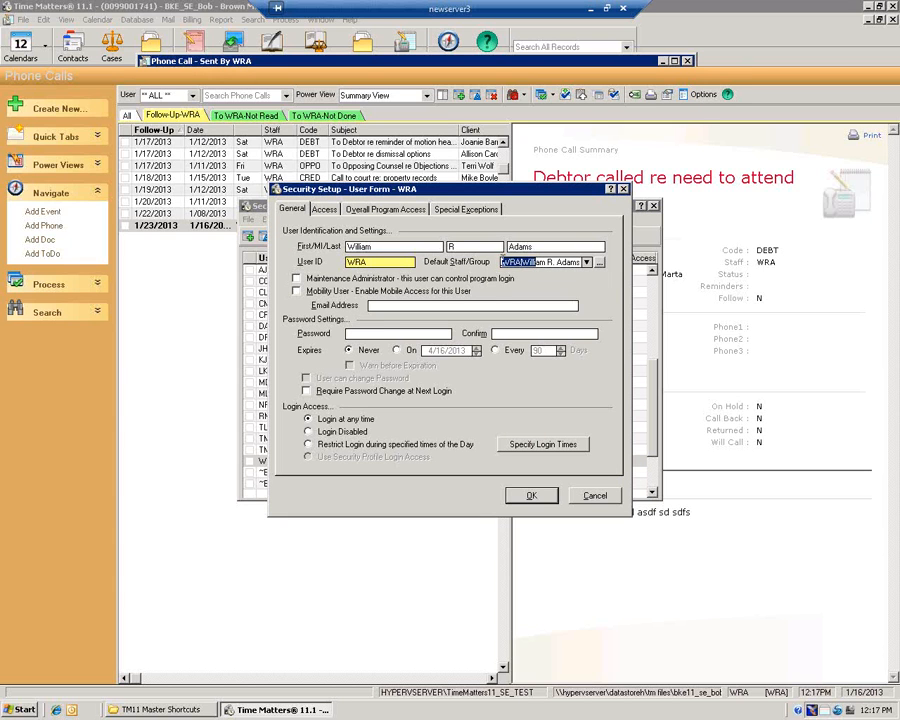
left_click(503, 262)
left_click_drag(502, 262, 532, 262)
left_click_drag(369, 262, 345, 263)
left_click_drag(529, 262, 502, 262)
left_click(594, 496)
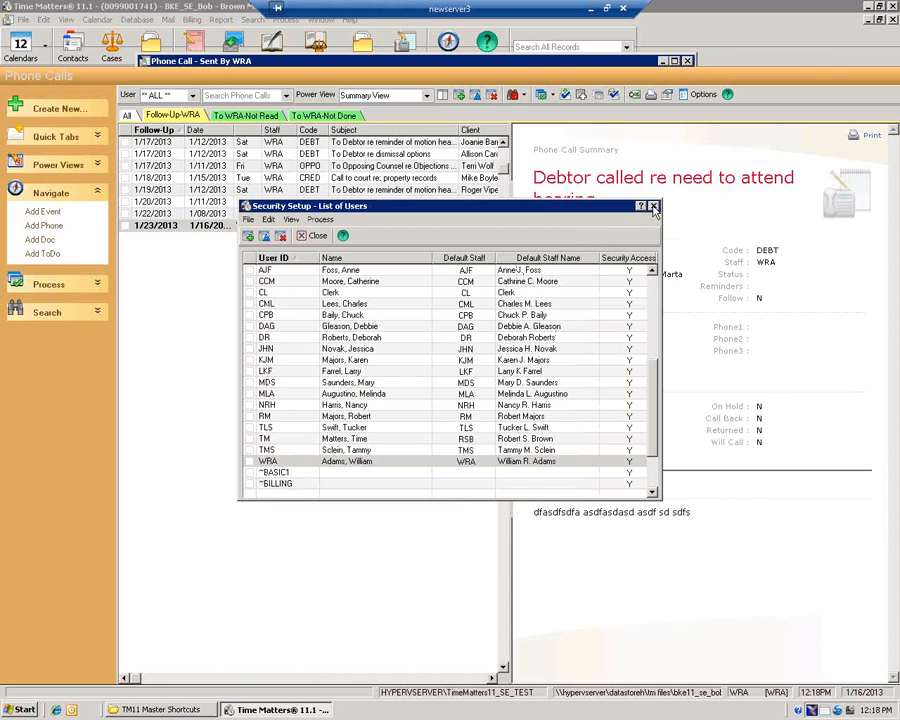
left_click(652, 207)
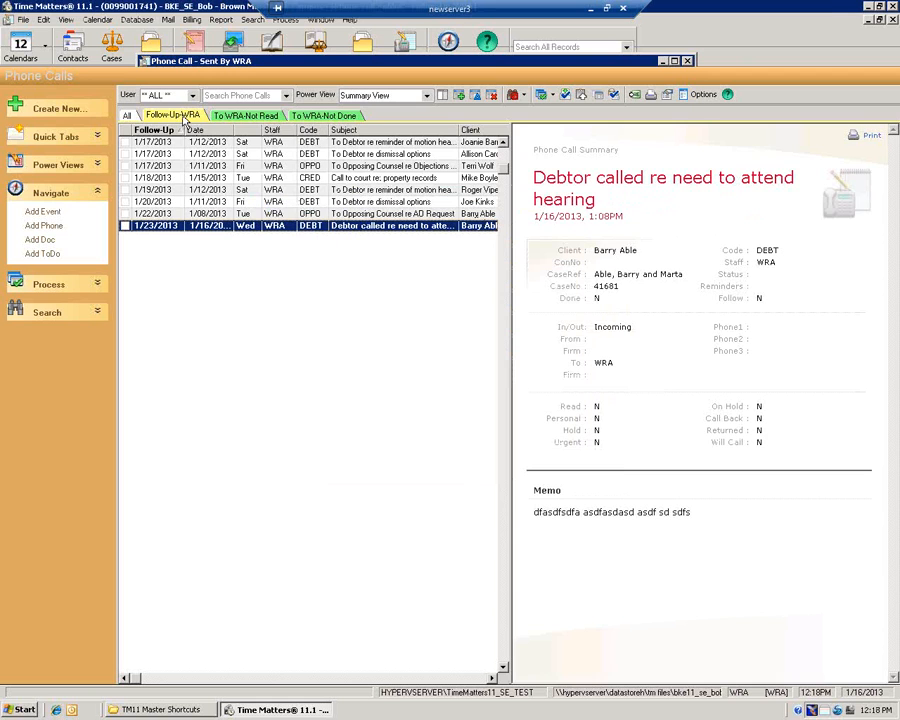
Open Advanced Search and cancel it unchanged, then widen the Date column to show full dates
key("alt+s")
key("a")
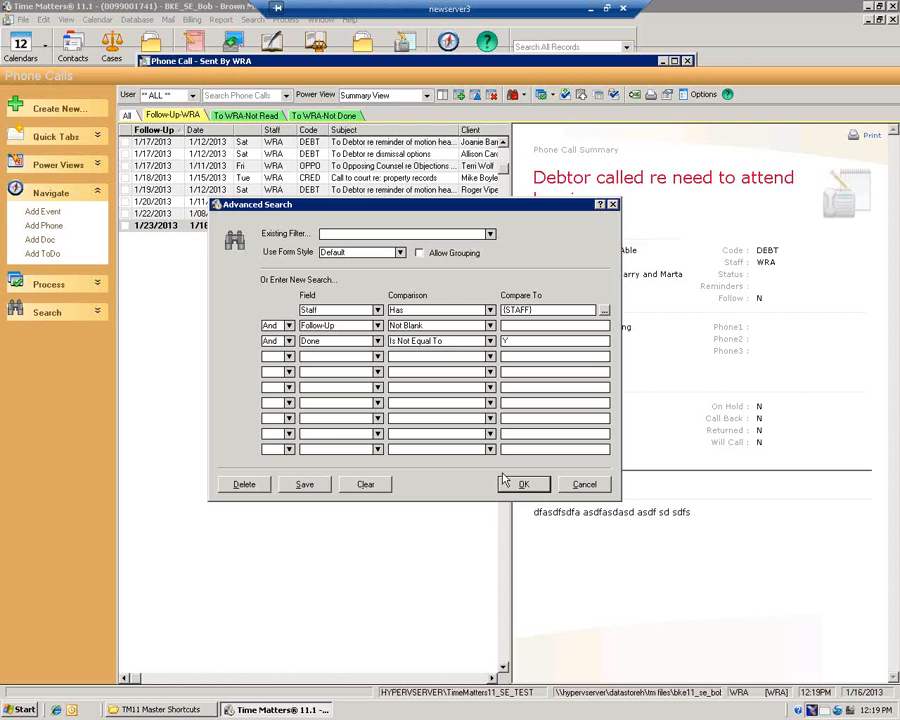
left_click(584, 484)
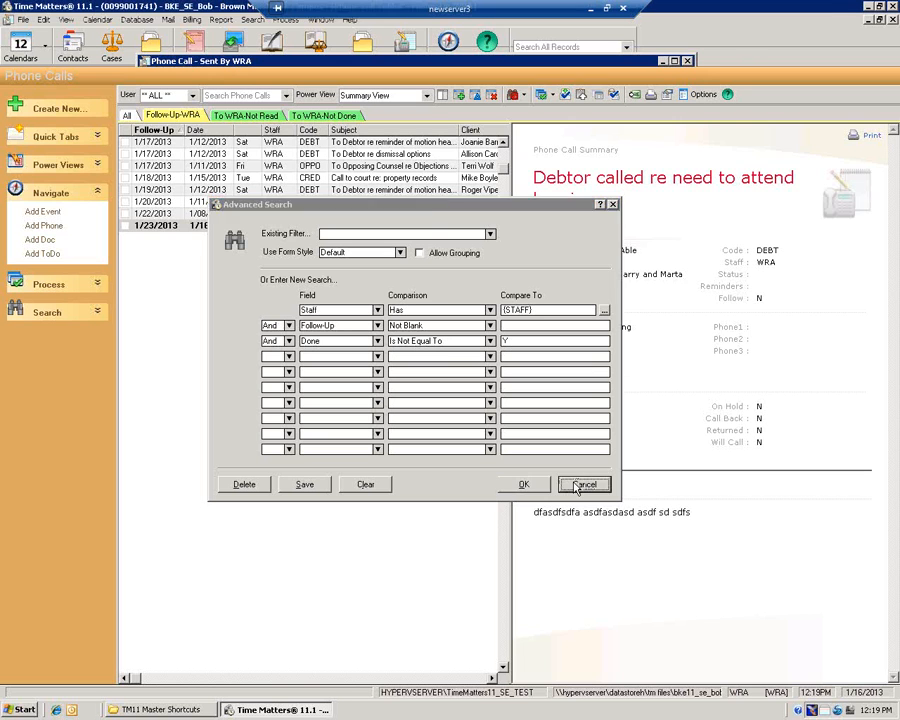
left_click(148, 142)
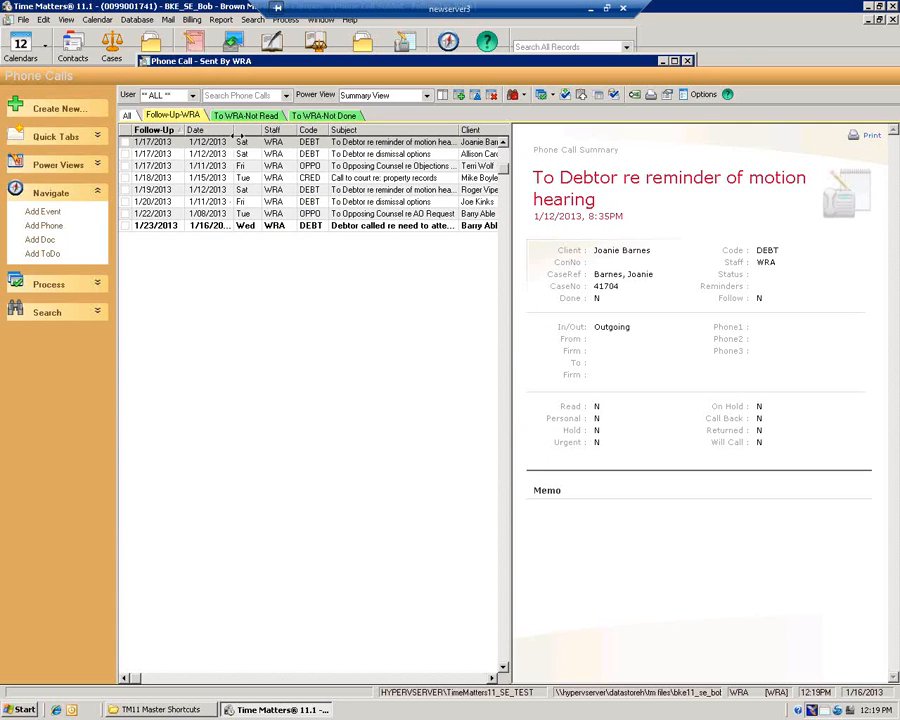
left_click_drag(233, 160, 240, 160)
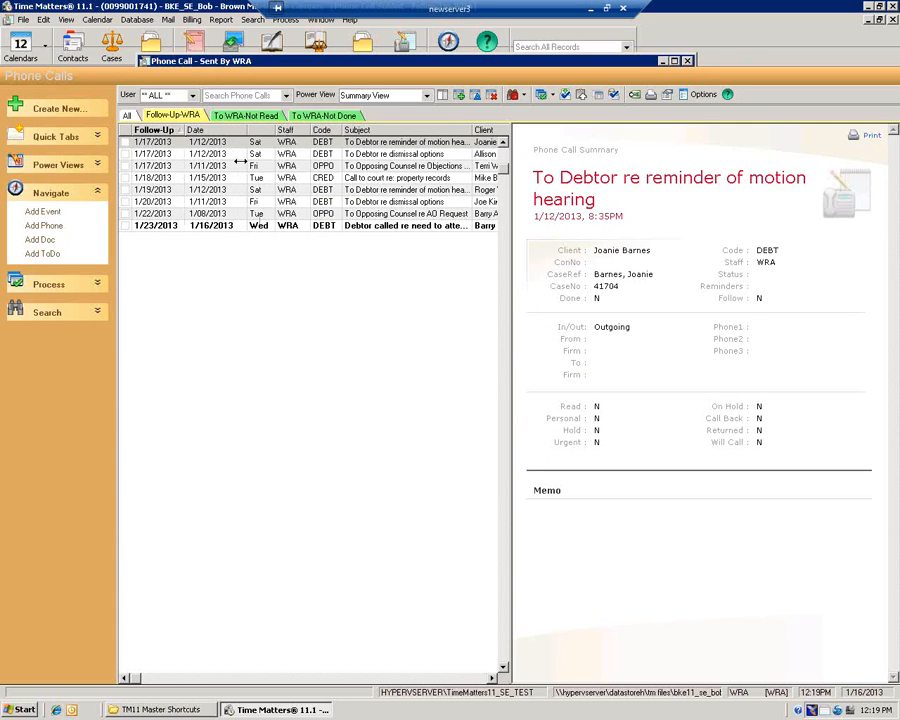
Open the 1/23/2013 phone call, mark it done, and save and close it
double_click(222, 227)
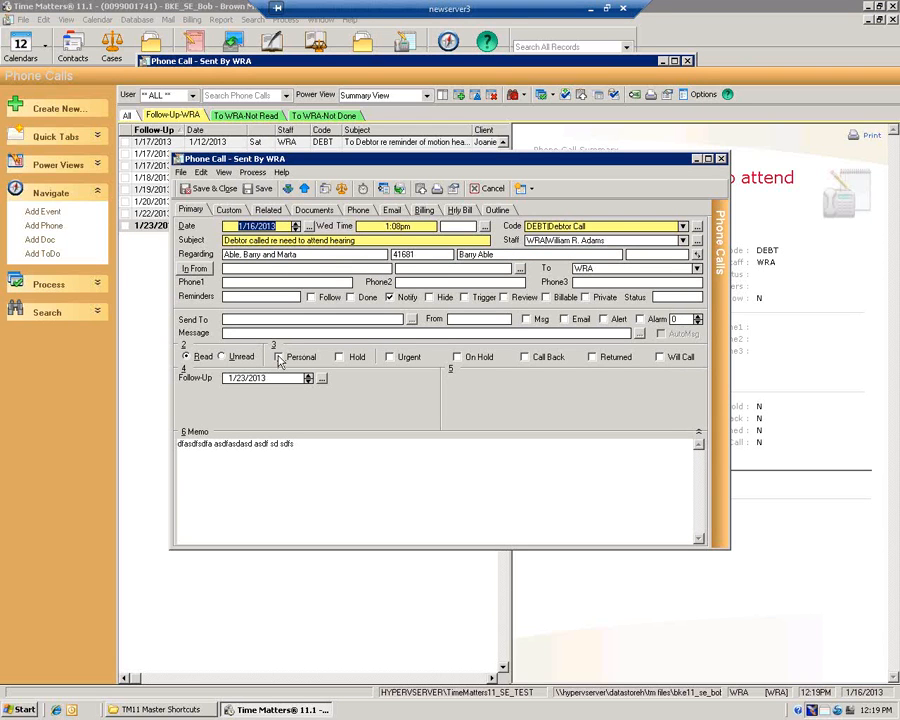
left_click(350, 297)
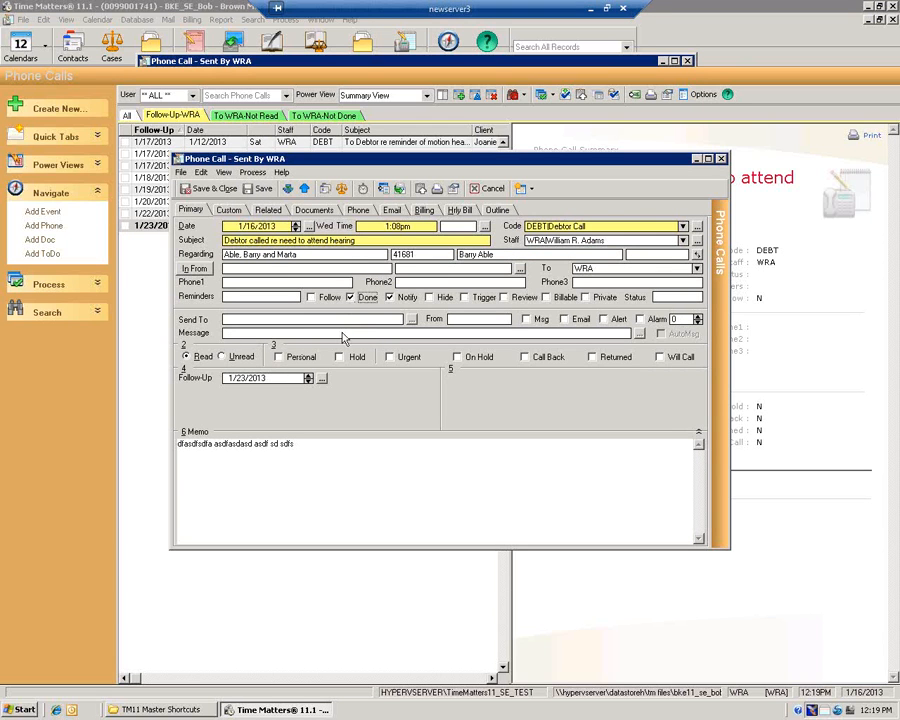
left_click_drag(295, 165, 253, 265)
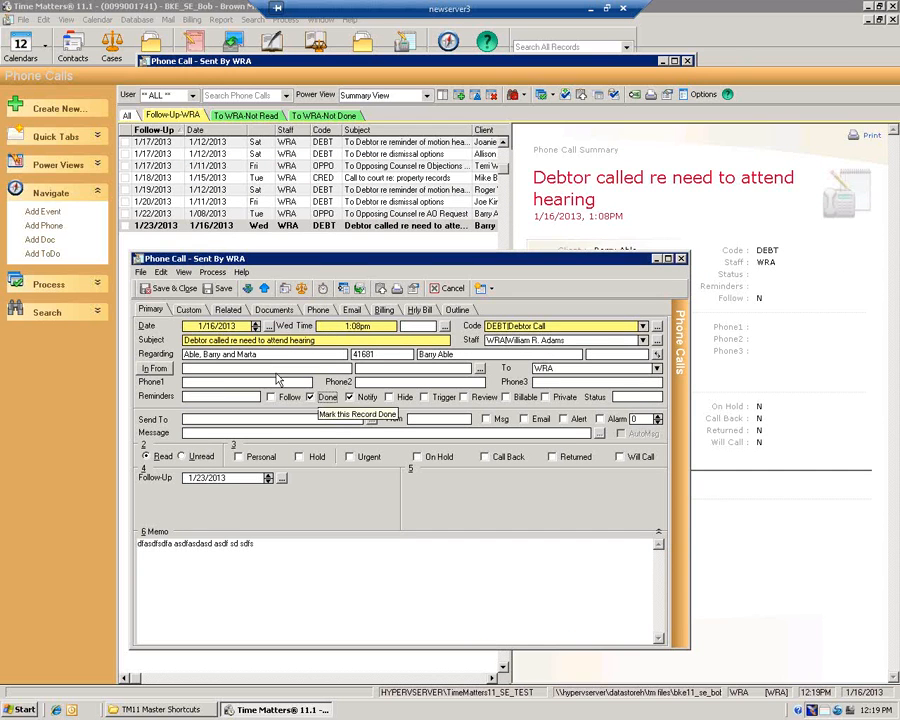
left_click(168, 288)
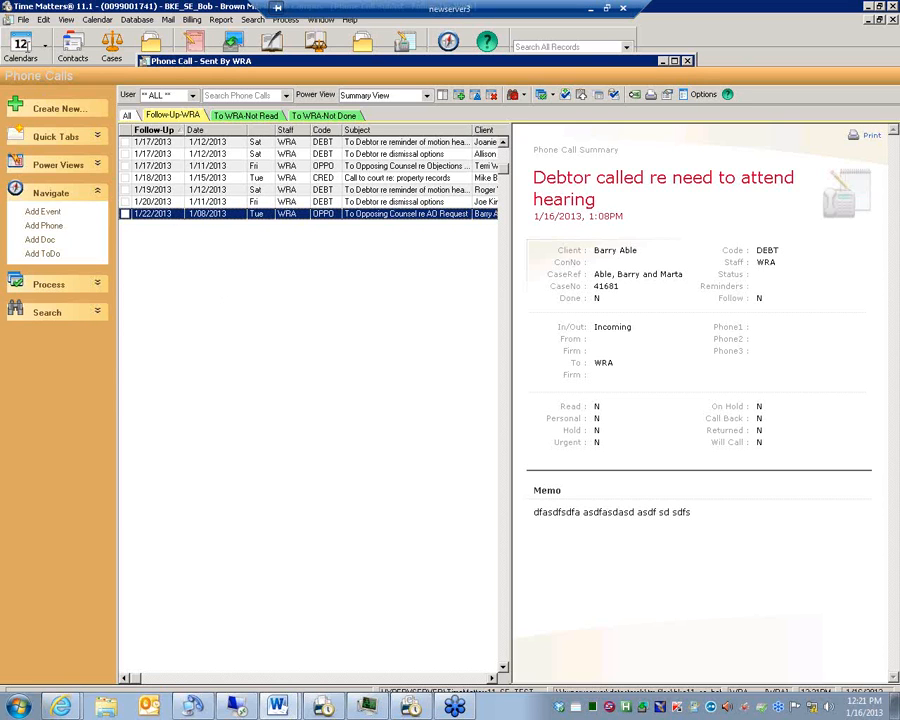
Open the List of Form Styles via File > Setup > Templates > Form Style
left_click(22, 20)
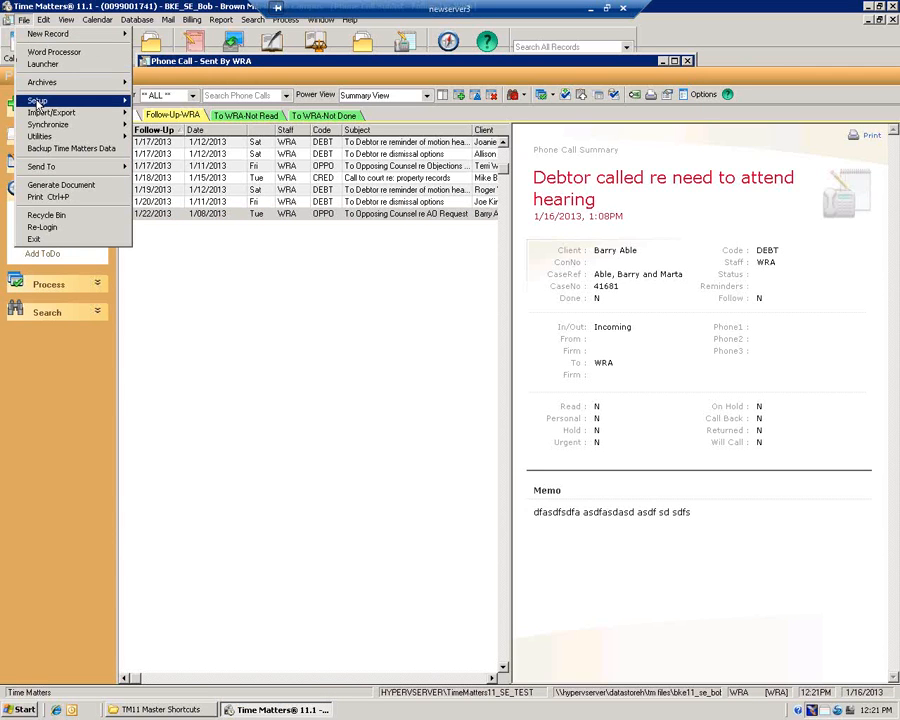
mouse_move(37, 104)
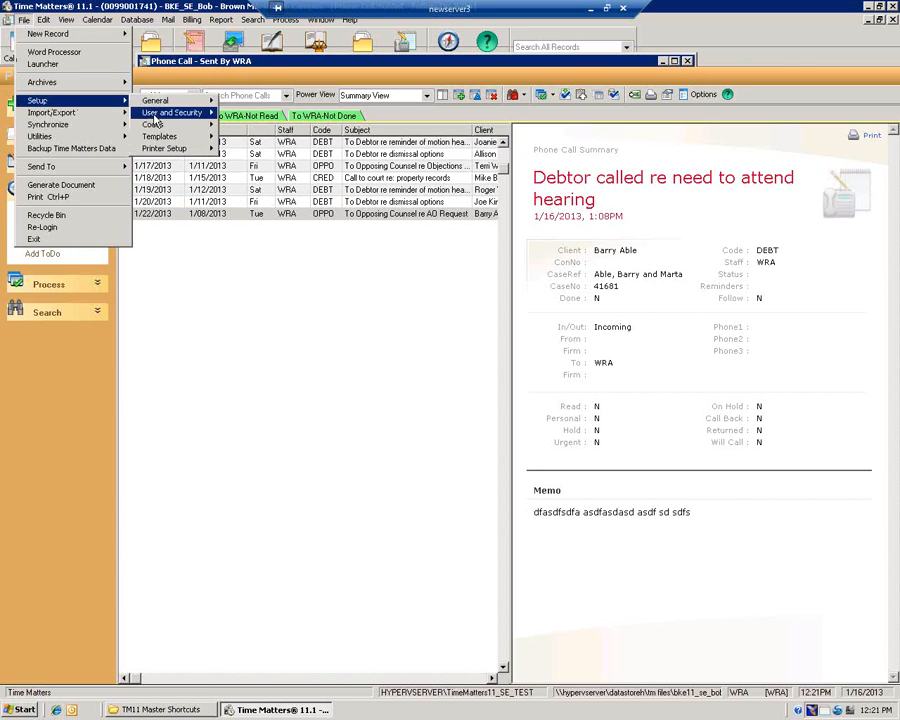
mouse_move(158, 139)
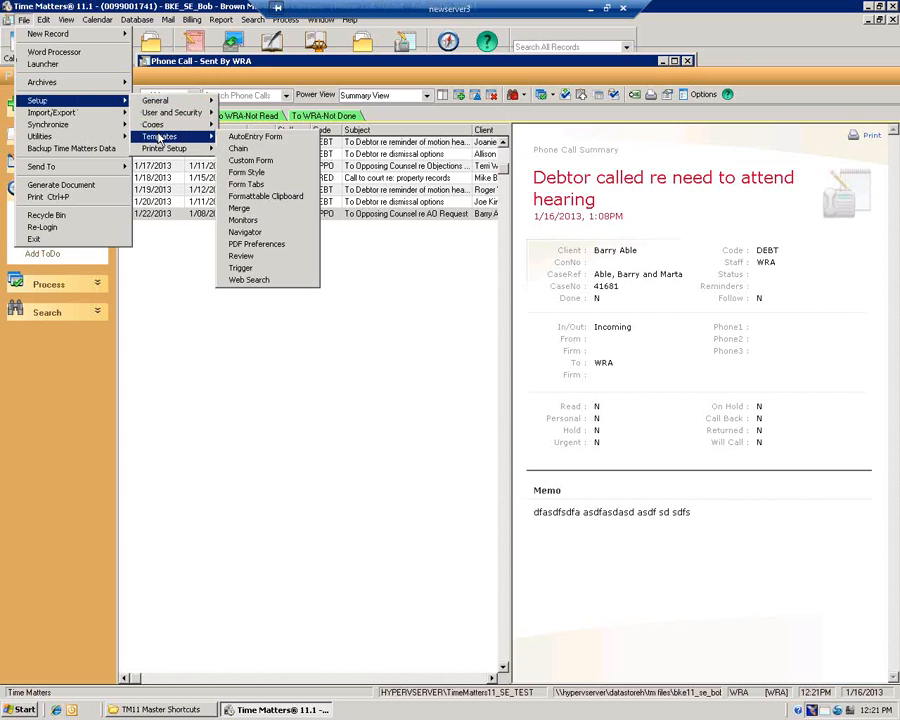
left_click(281, 176)
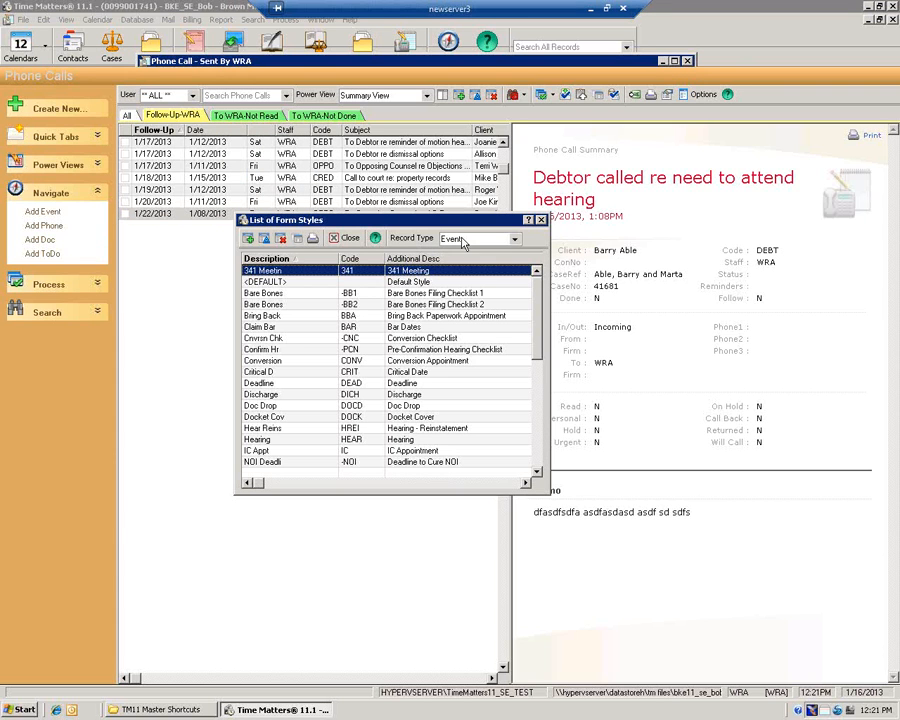
Set the Record Type to Phone, briefly switching to Event and back to Phone
left_click(448, 238)
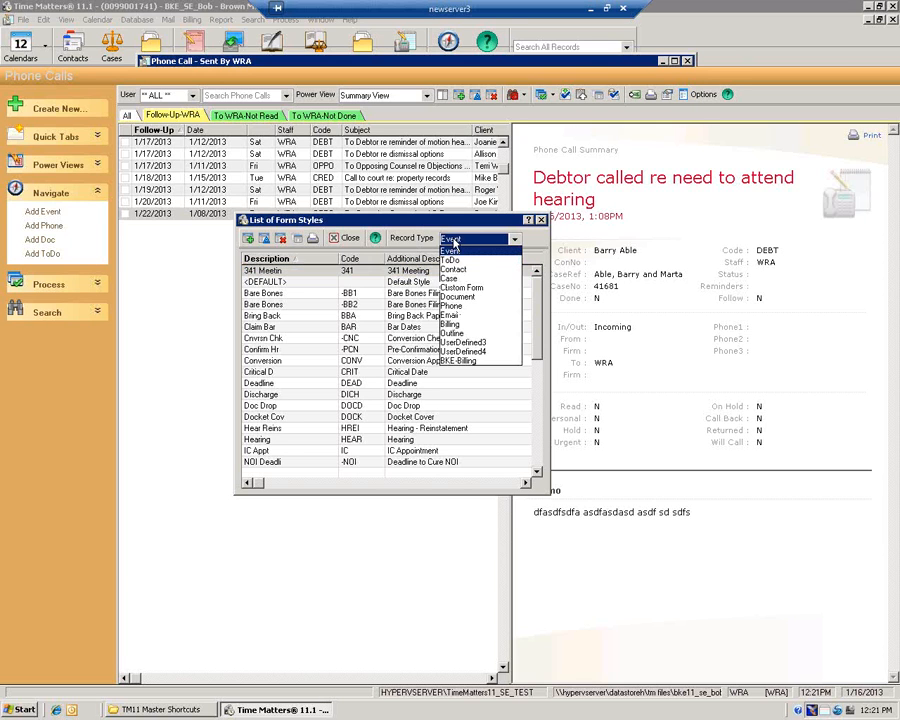
left_click(455, 305)
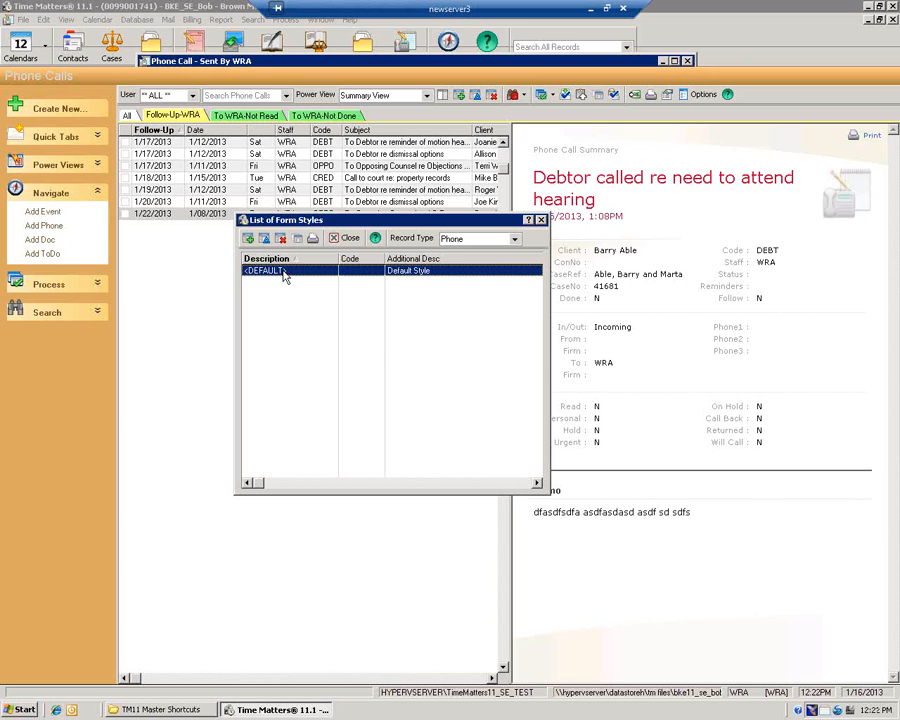
left_click(489, 240)
left_click(470, 251)
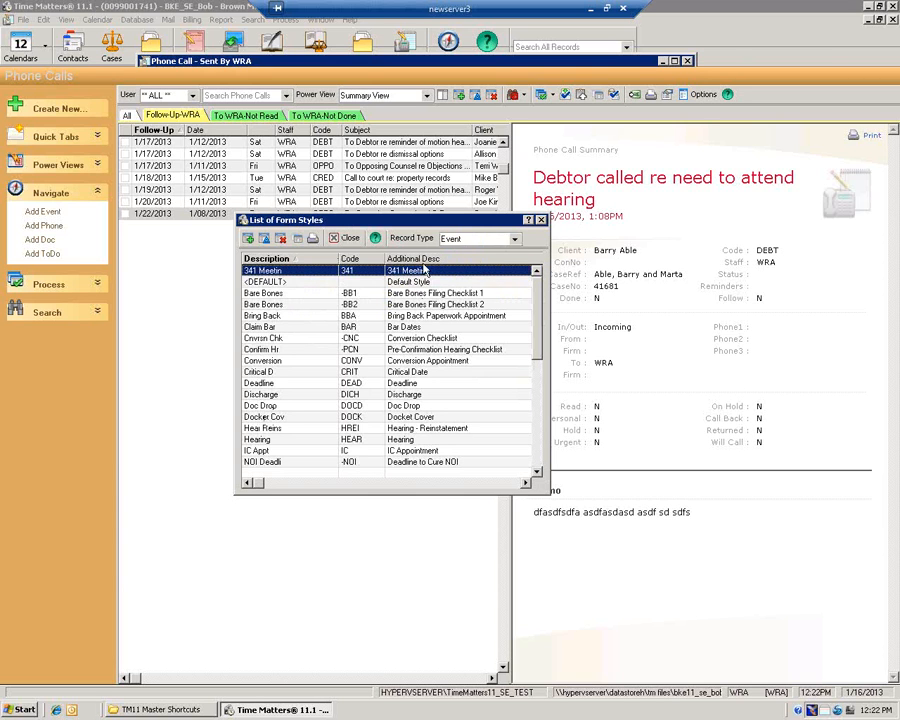
left_click(480, 241)
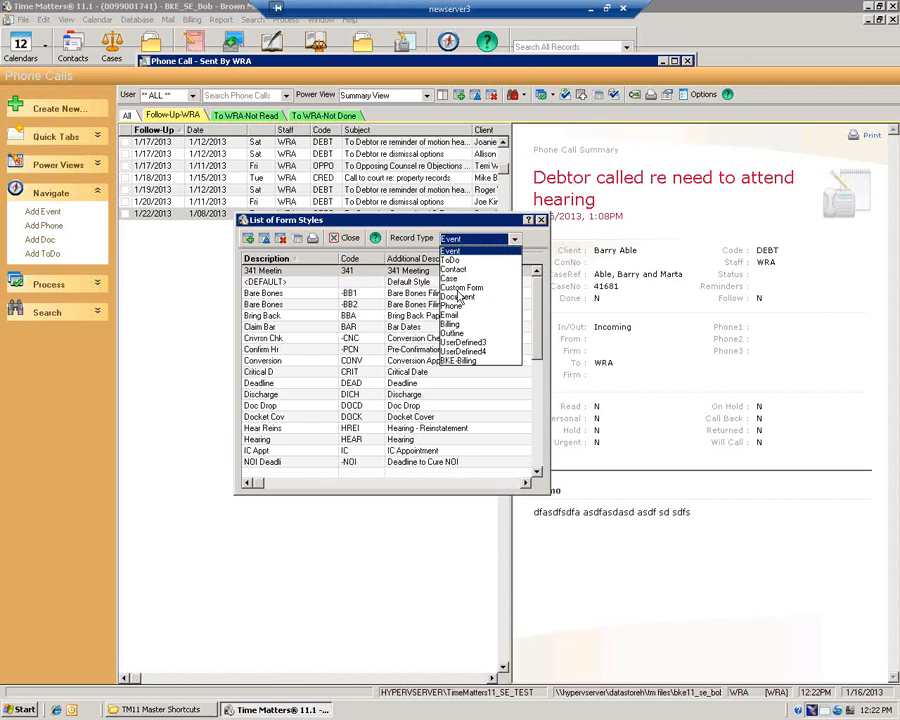
left_click(458, 307)
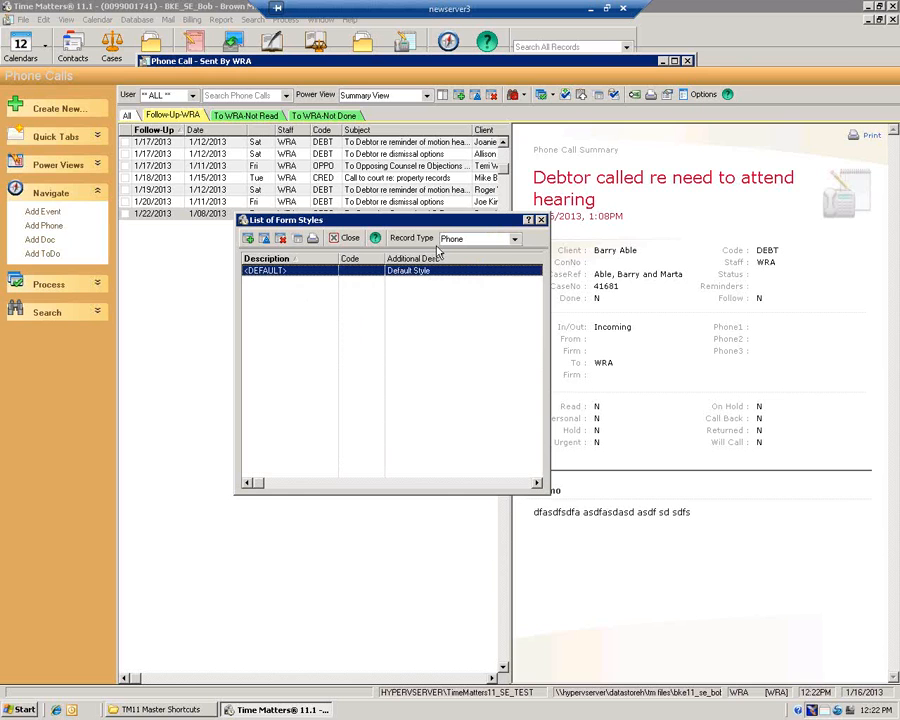
Open the <DEFAULT> Phone form style from List of Form Styles for editing
double_click(280, 276)
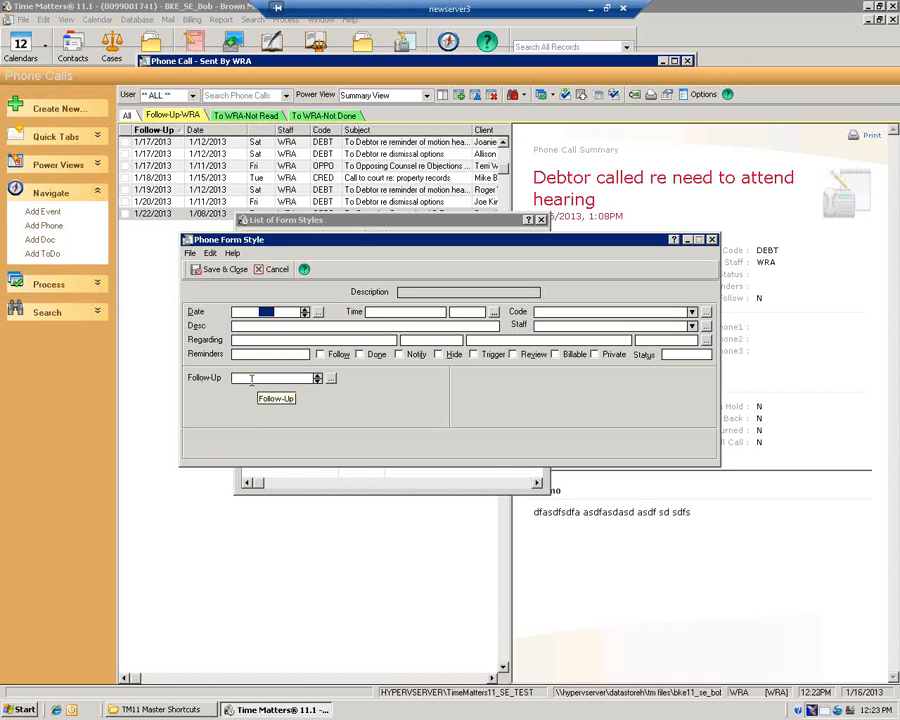
right_click(253, 380)
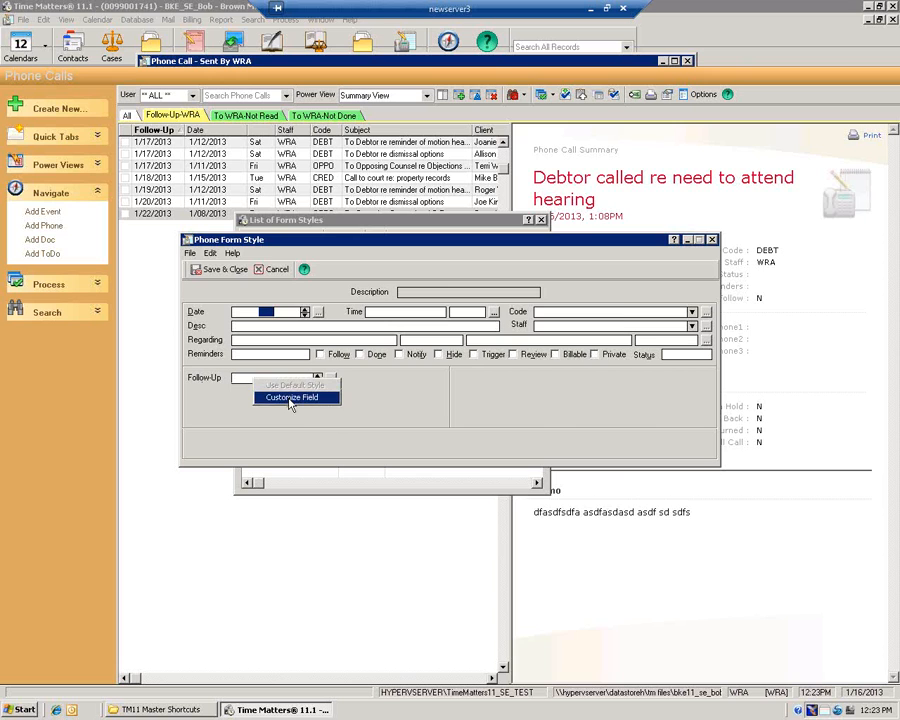
left_click(291, 399)
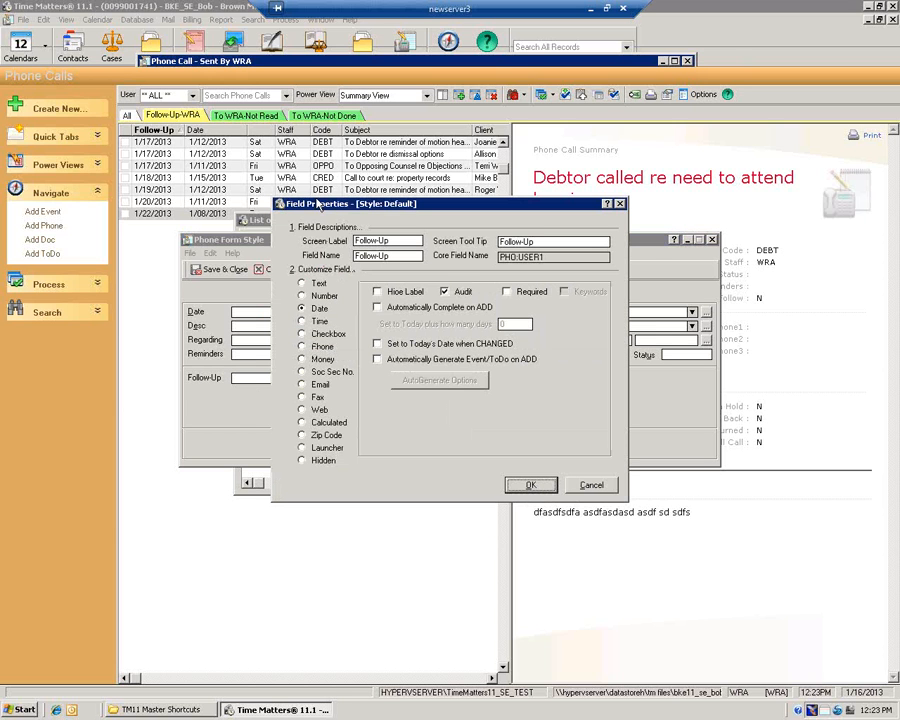
left_click_drag(318, 203, 293, 101)
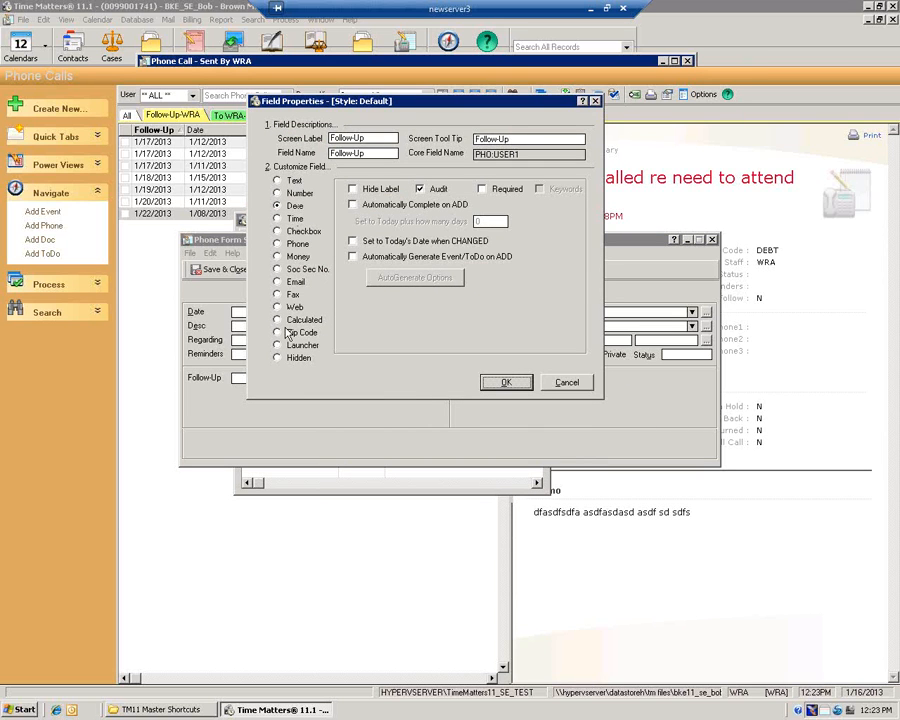
left_click(277, 181)
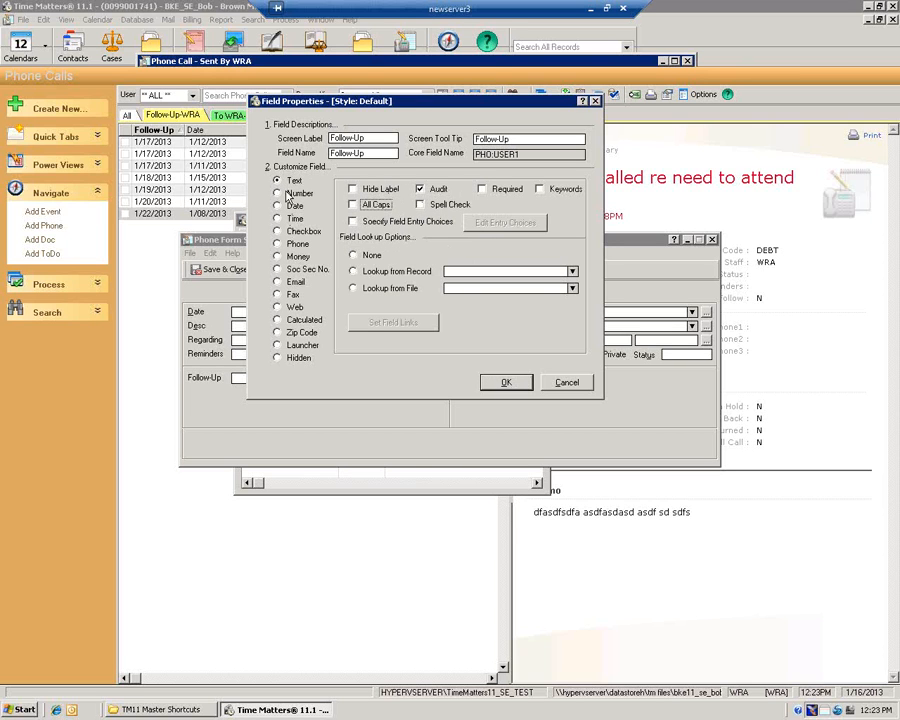
left_click(286, 194)
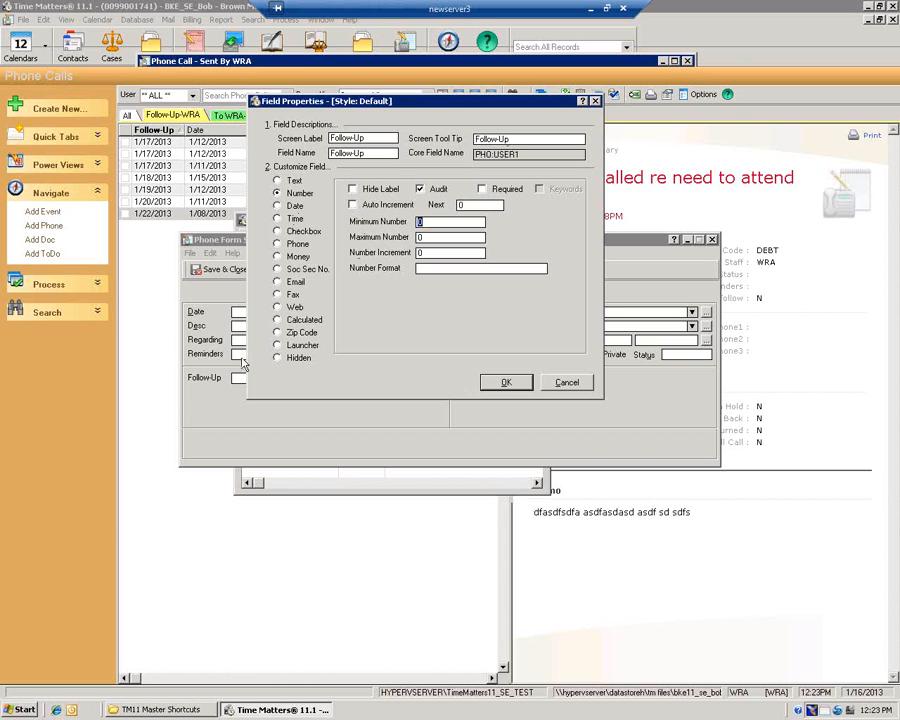
left_click(569, 383)
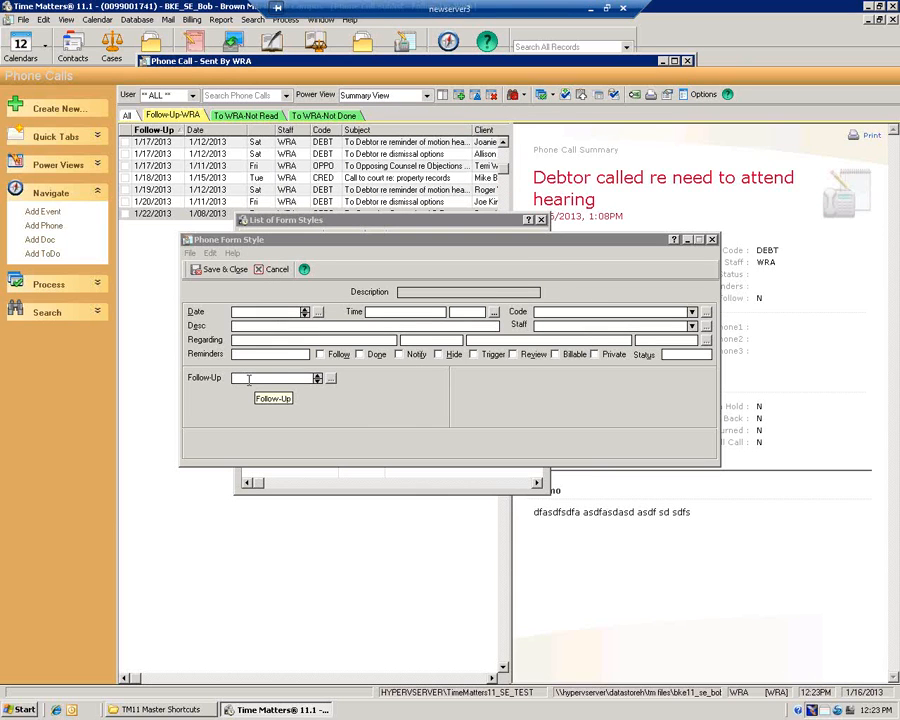
right_click(249, 379)
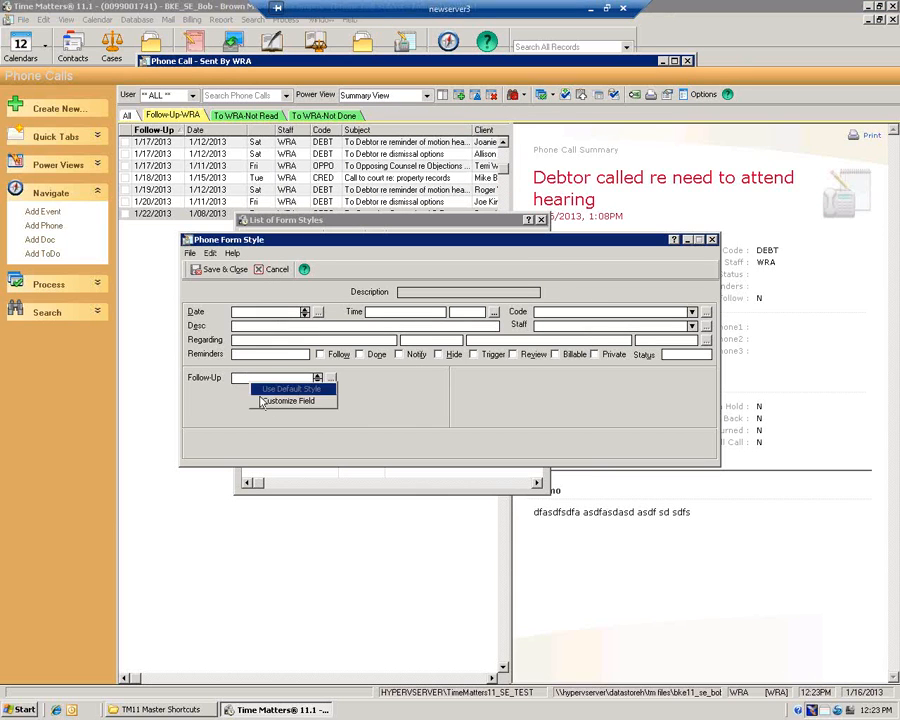
left_click(280, 402)
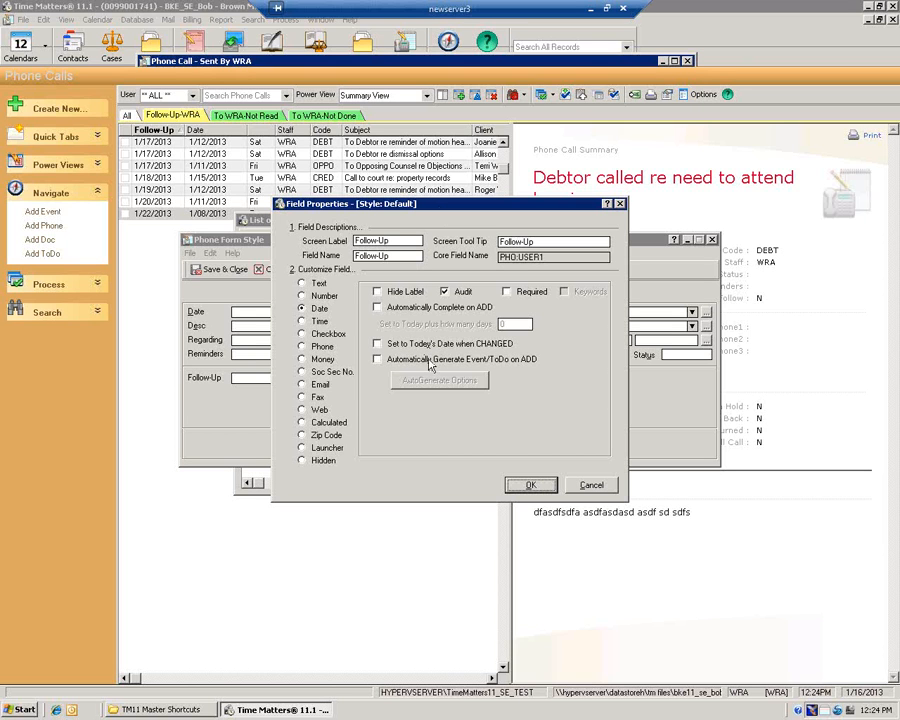
left_click(619, 204)
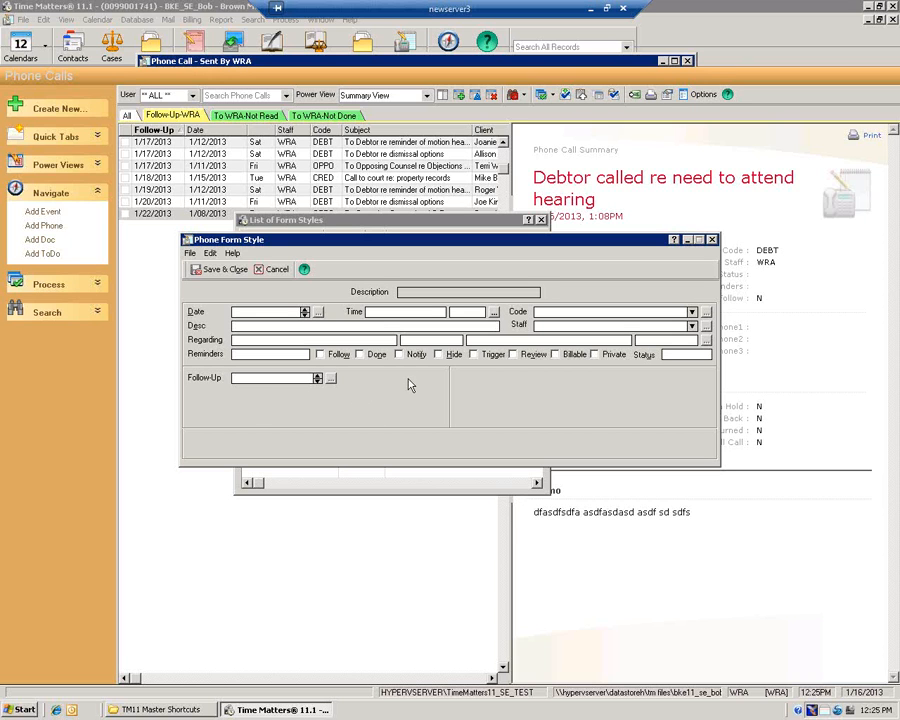
right_click(257, 398)
left_click(287, 362)
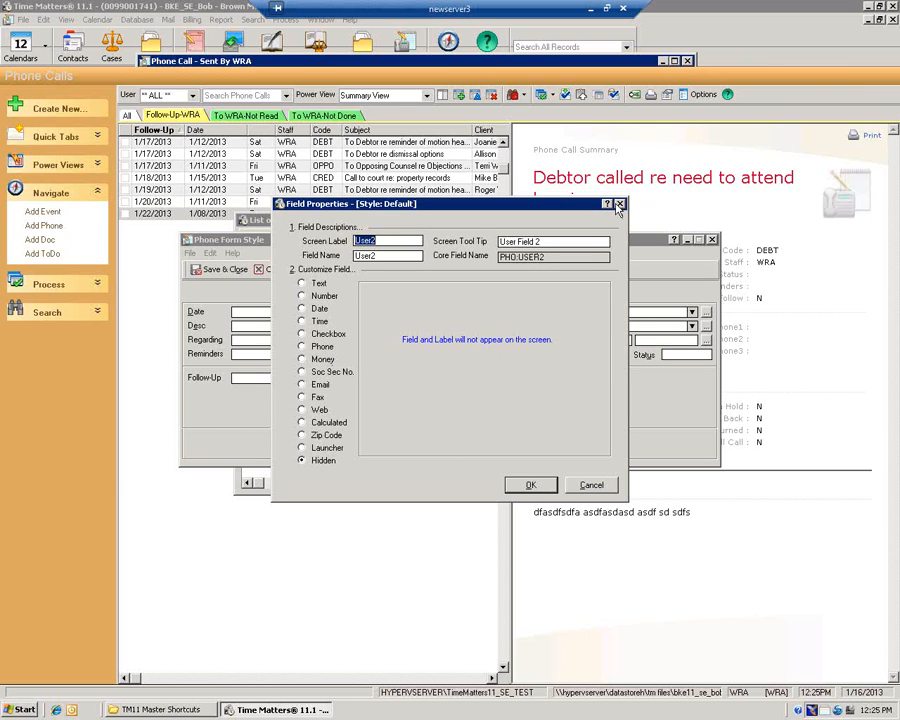
left_click(619, 205)
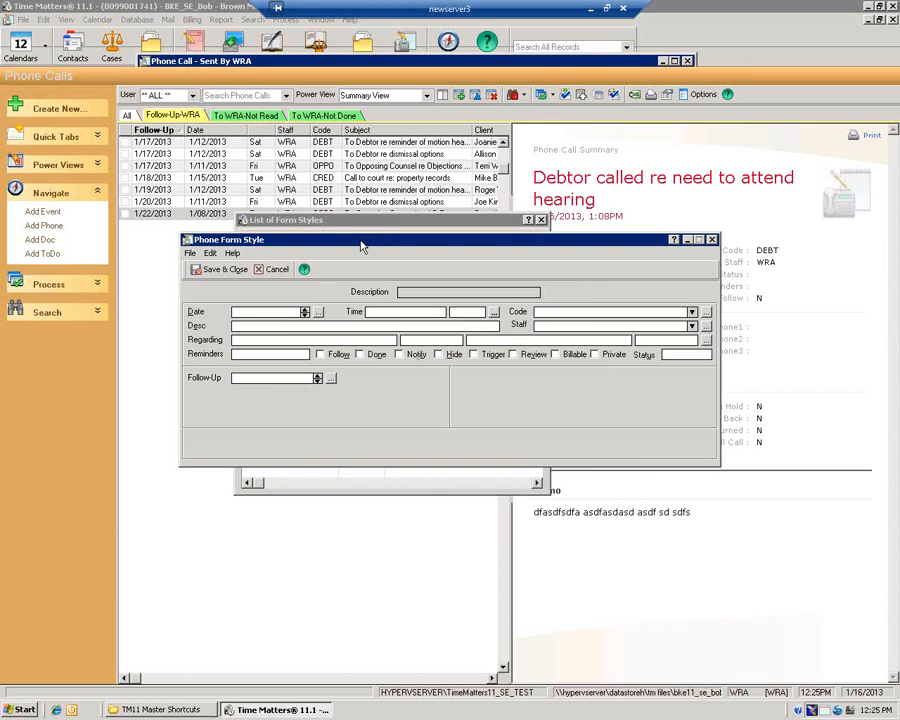
Cancel the Phone form style without saving changes and close List of Form Styles
left_click(280, 271)
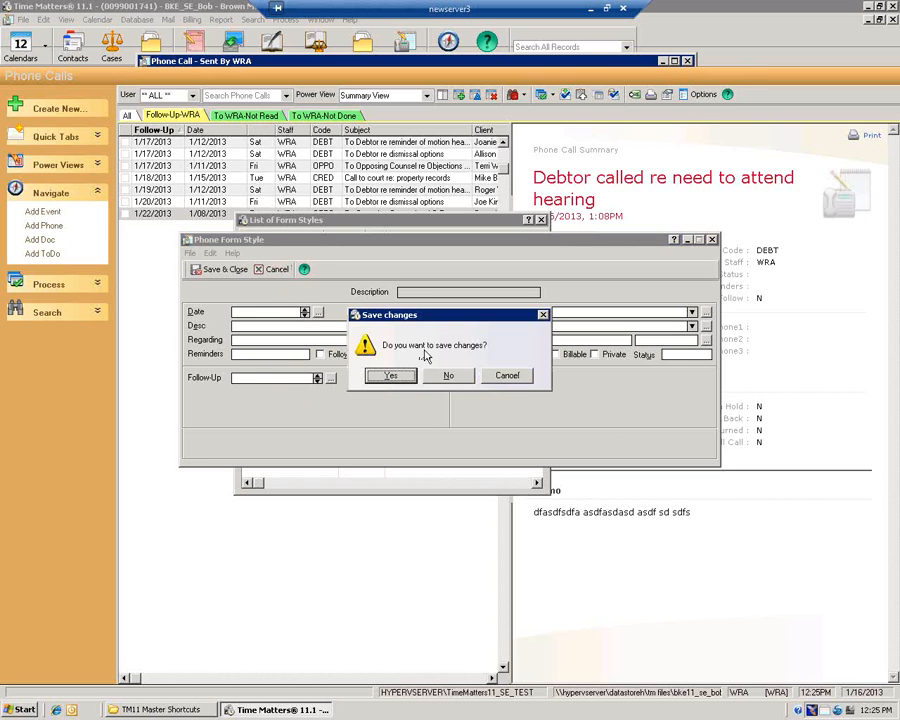
left_click(448, 376)
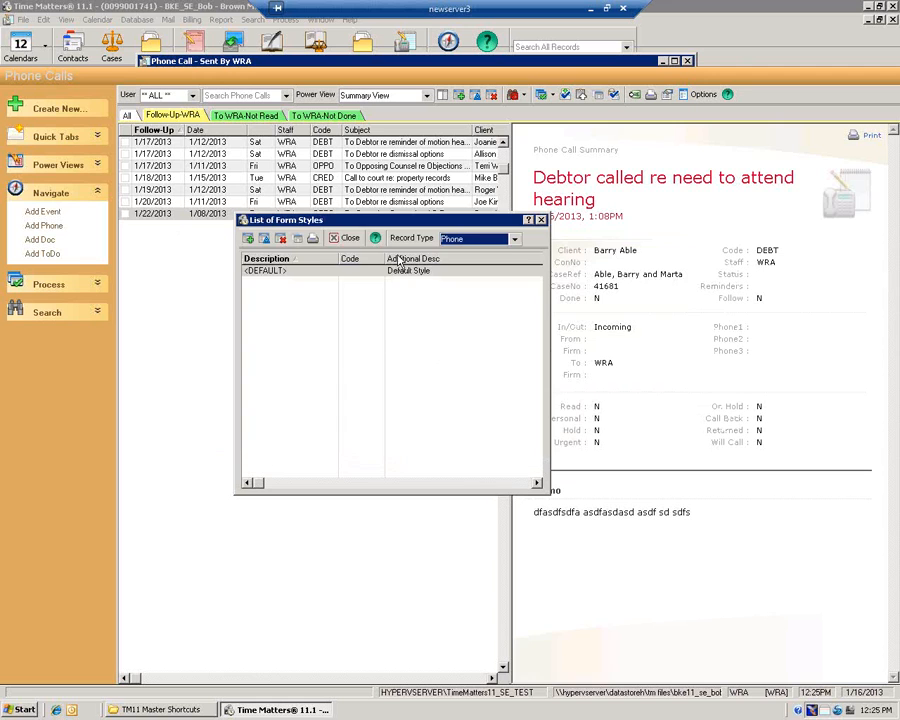
left_click(352, 182)
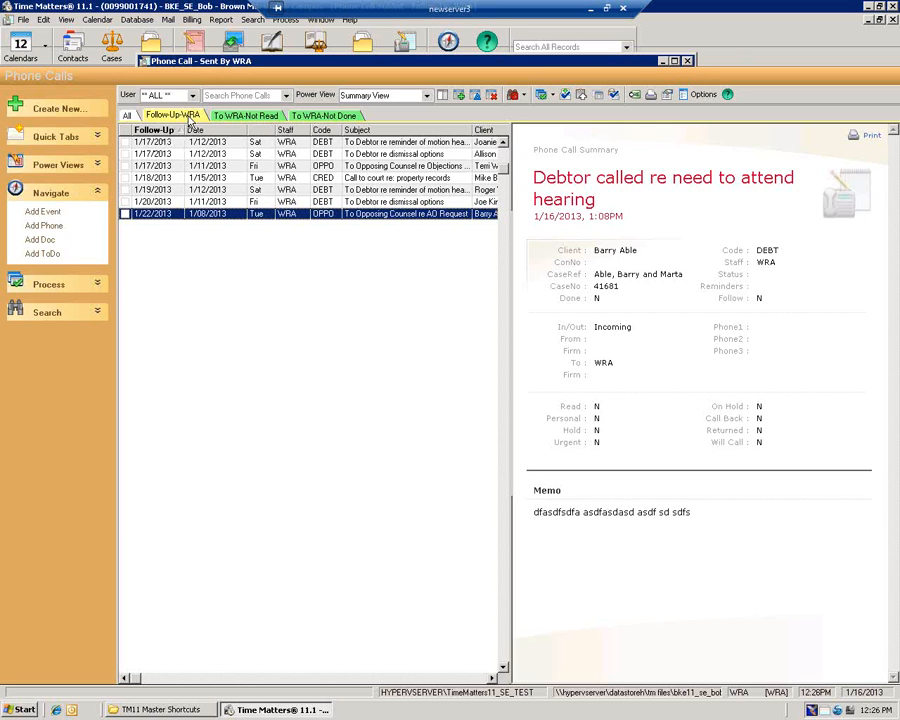
right_click(181, 119)
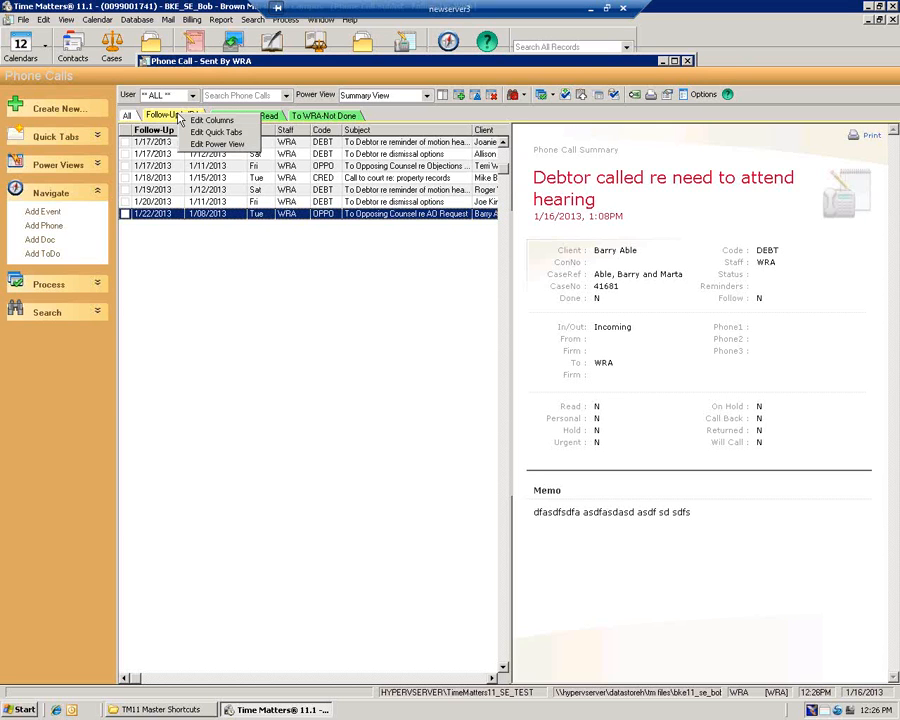
left_click(207, 120)
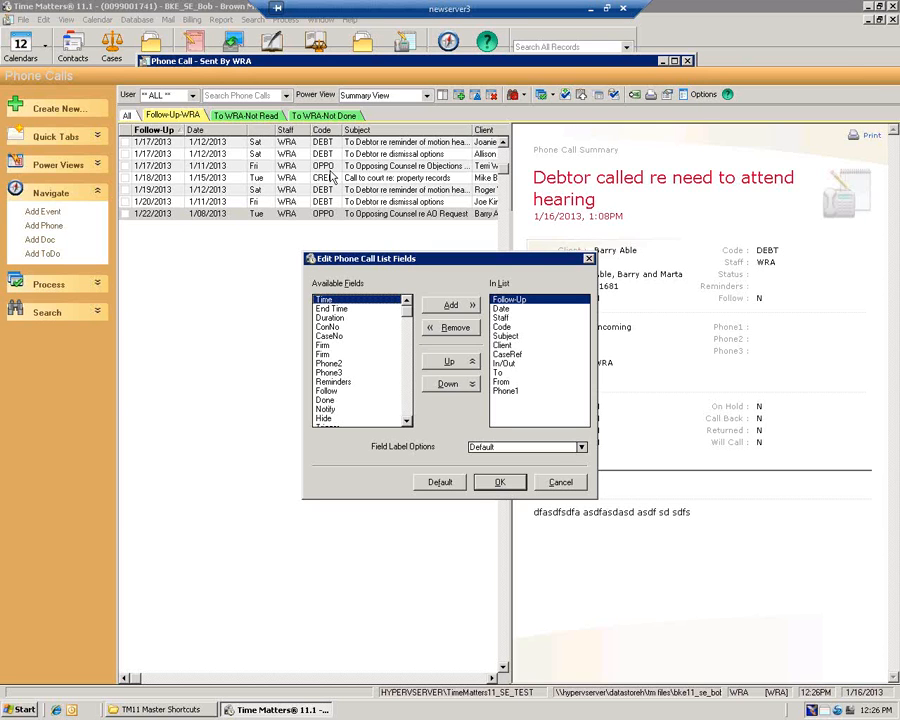
left_click(590, 260)
right_click(186, 118)
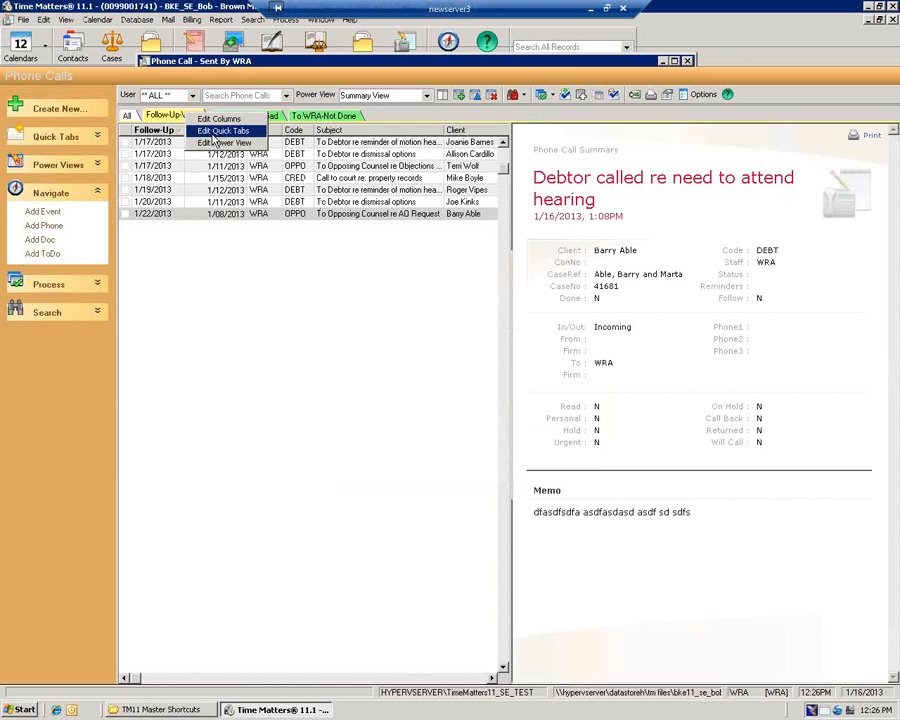
left_click(224, 131)
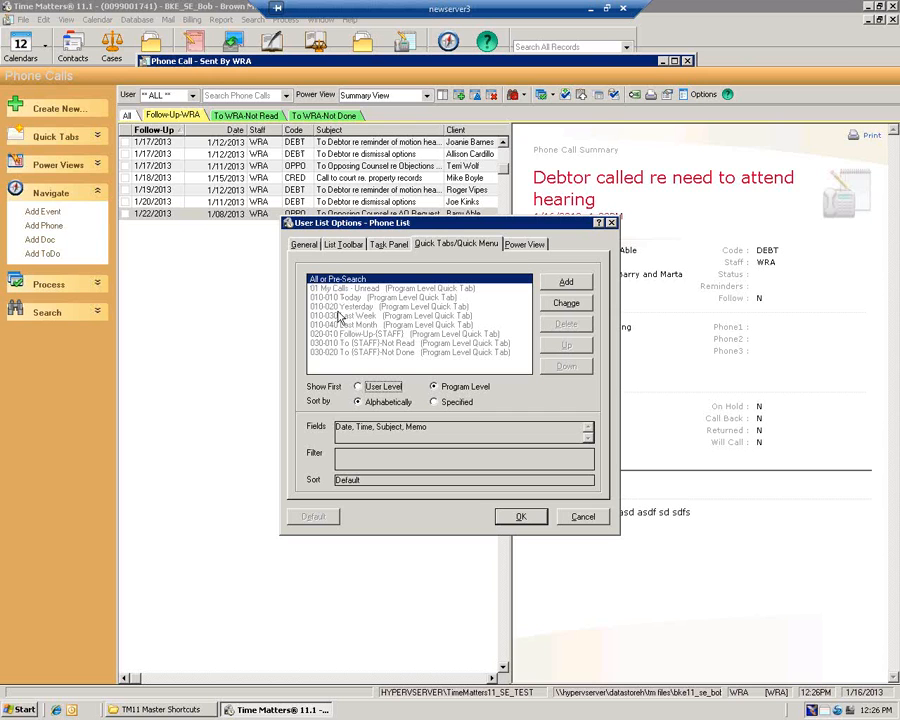
left_click(612, 223)
right_click(173, 117)
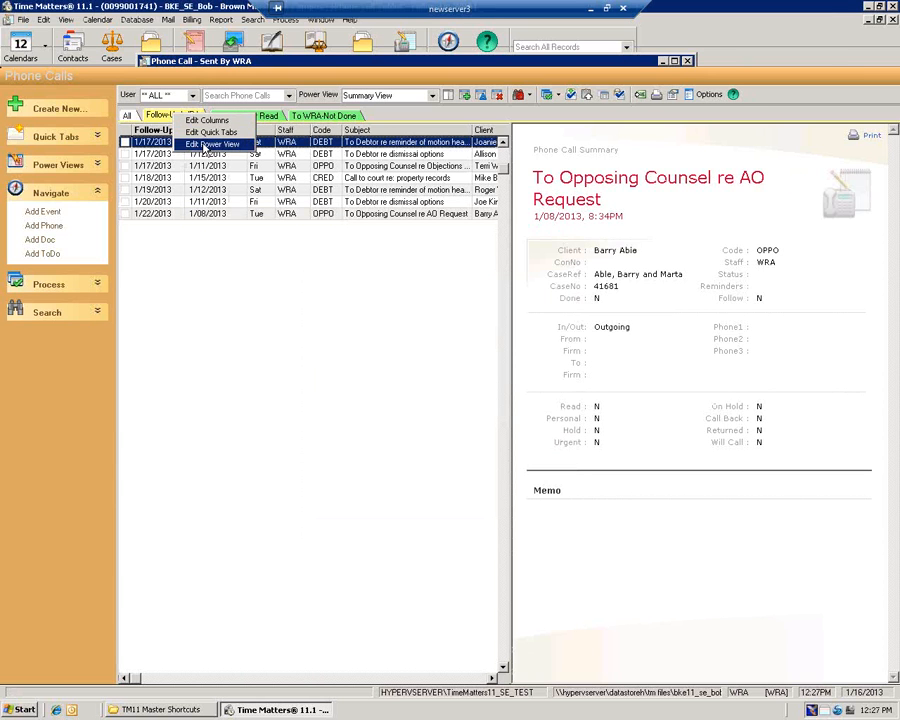
Dismiss the quick tab options and open Program Level Setup via File > Setup > General
left_click(231, 312)
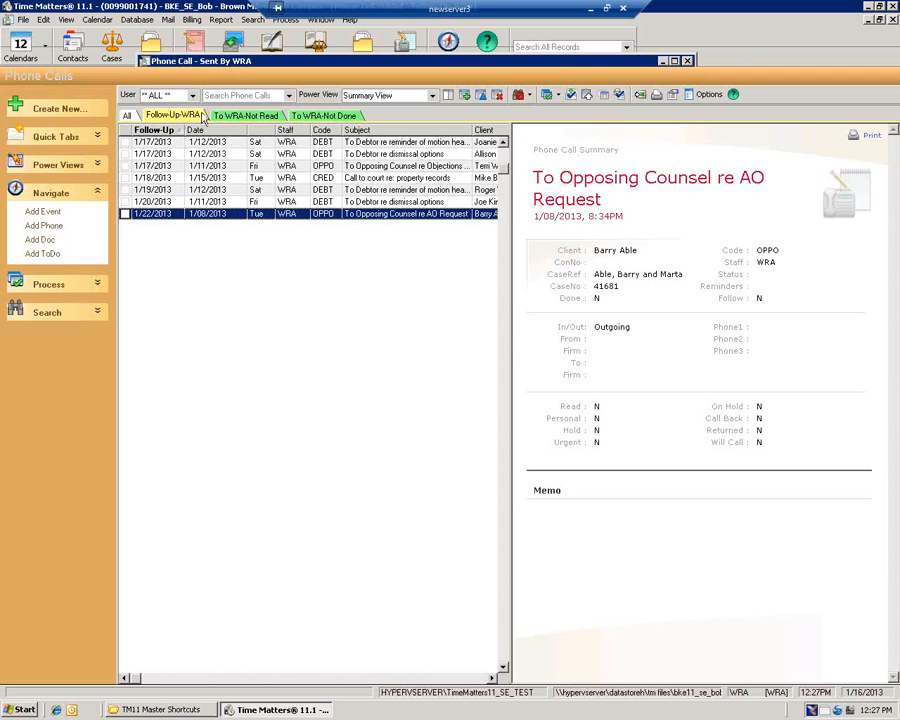
left_click(23, 20)
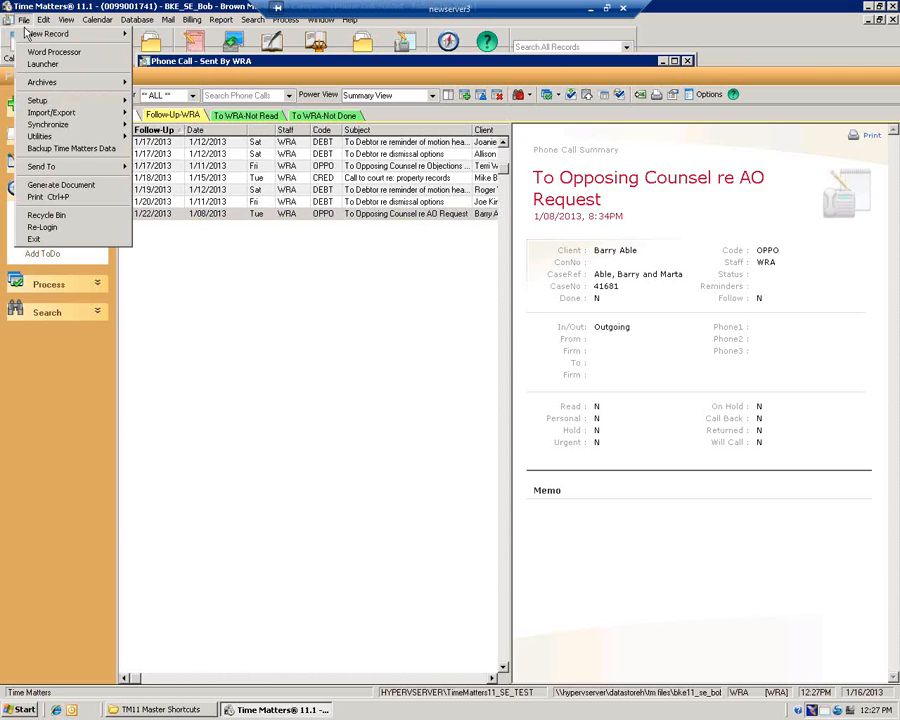
mouse_move(90, 101)
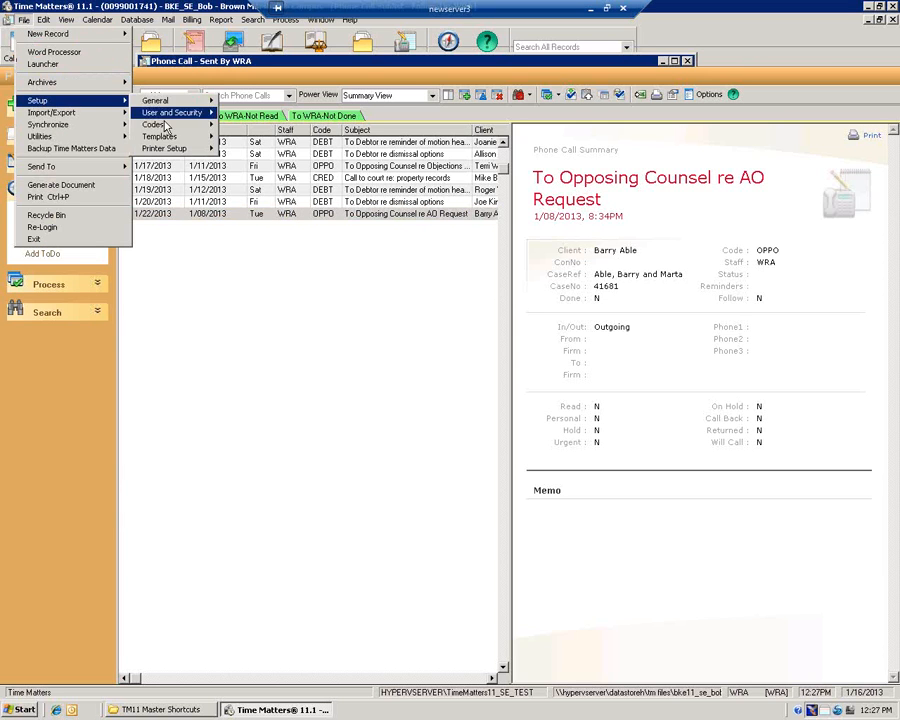
mouse_move(165, 137)
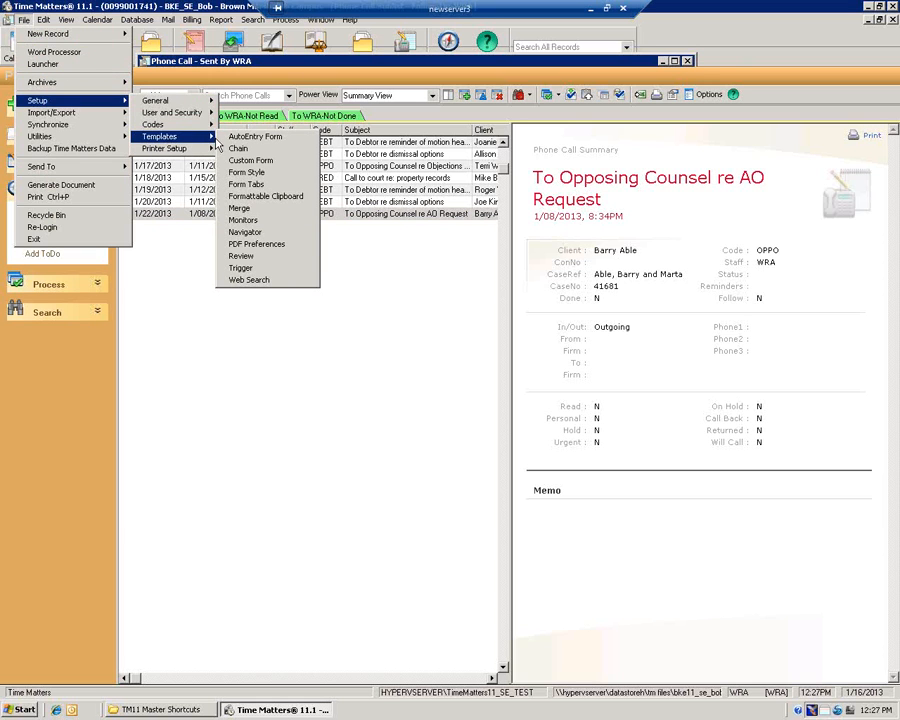
left_click(181, 286)
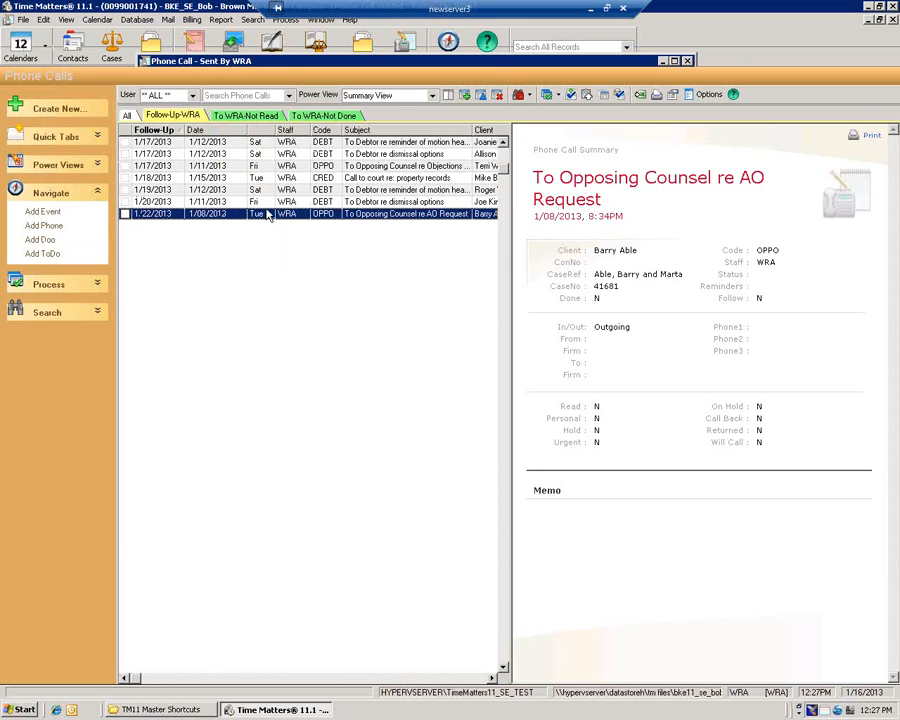
left_click(22, 19)
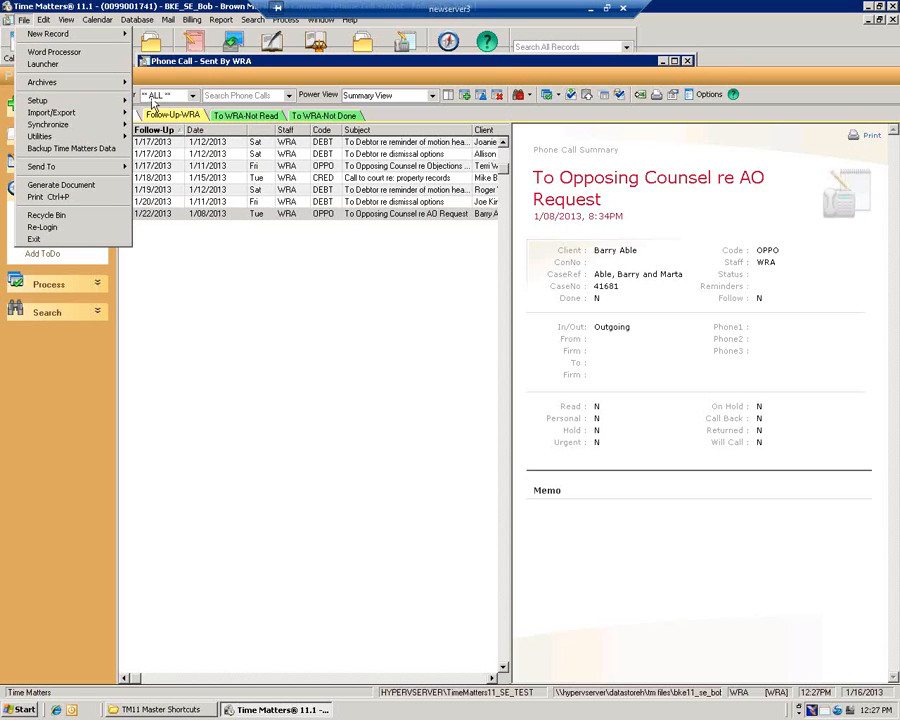
mouse_move(165, 101)
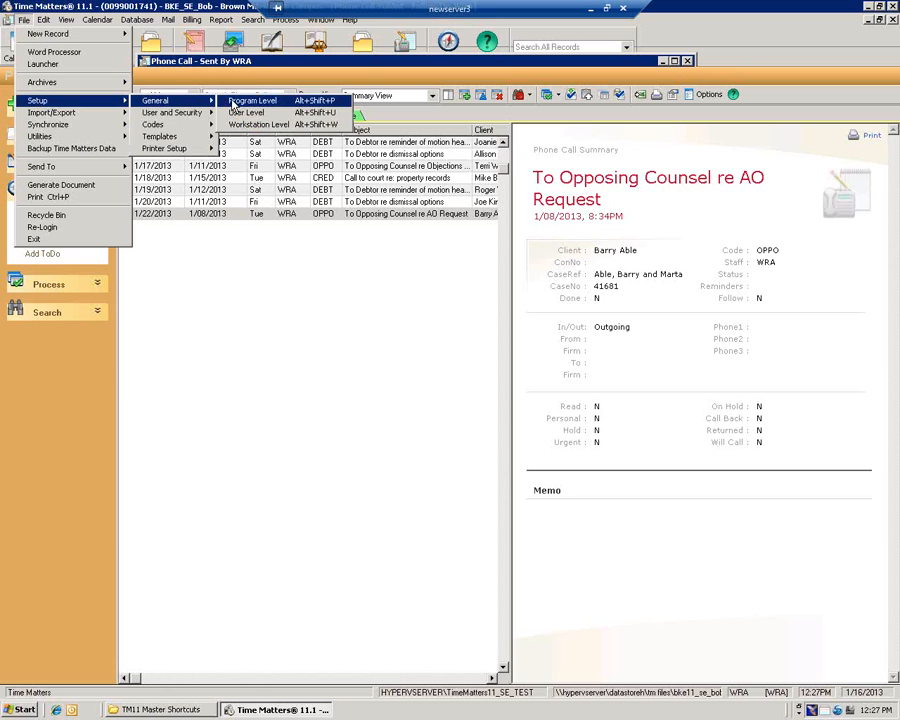
left_click(212, 289)
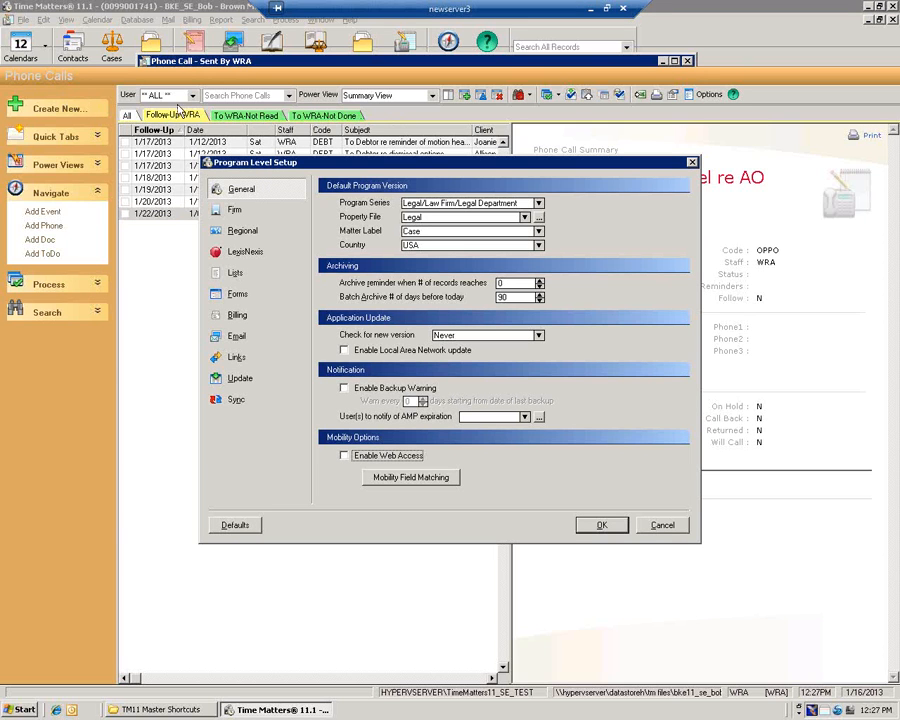
Open the Program List Settings for the Phone Calls list type from the Lists page
left_click(249, 279)
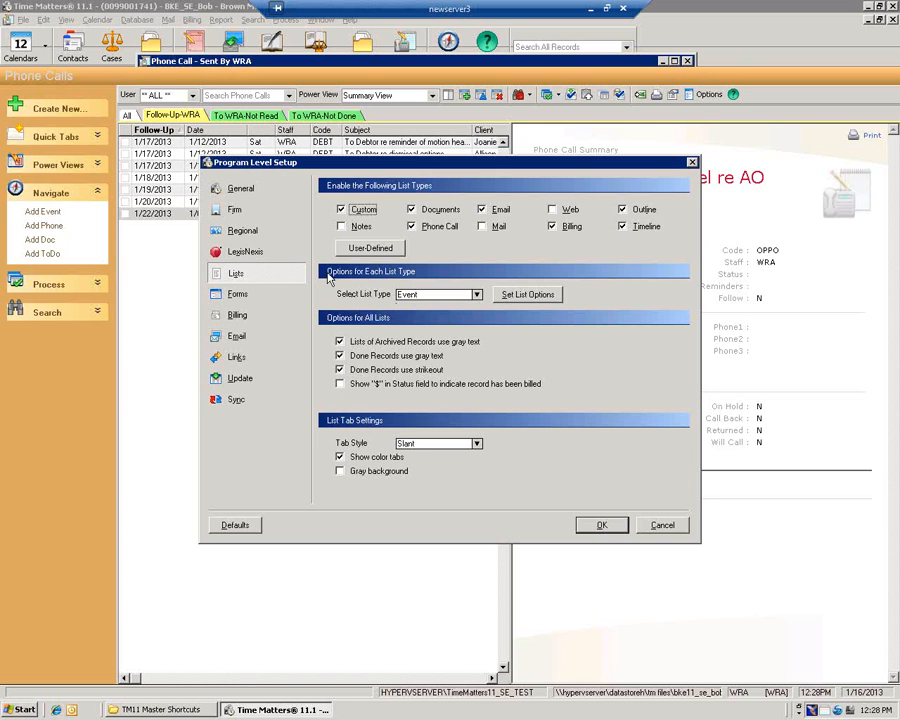
left_click(476, 295)
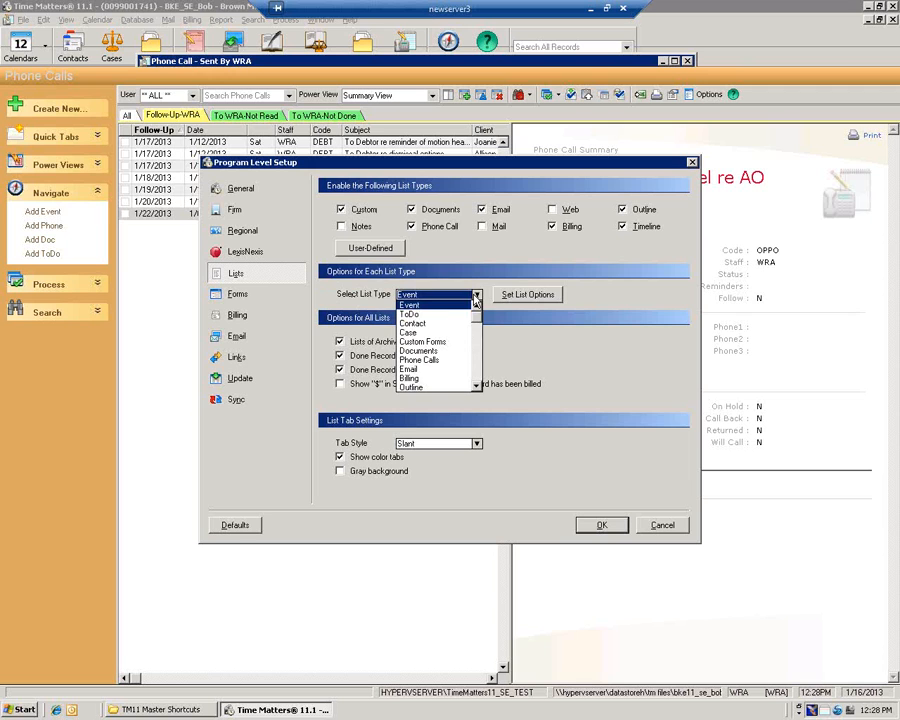
left_click(412, 359)
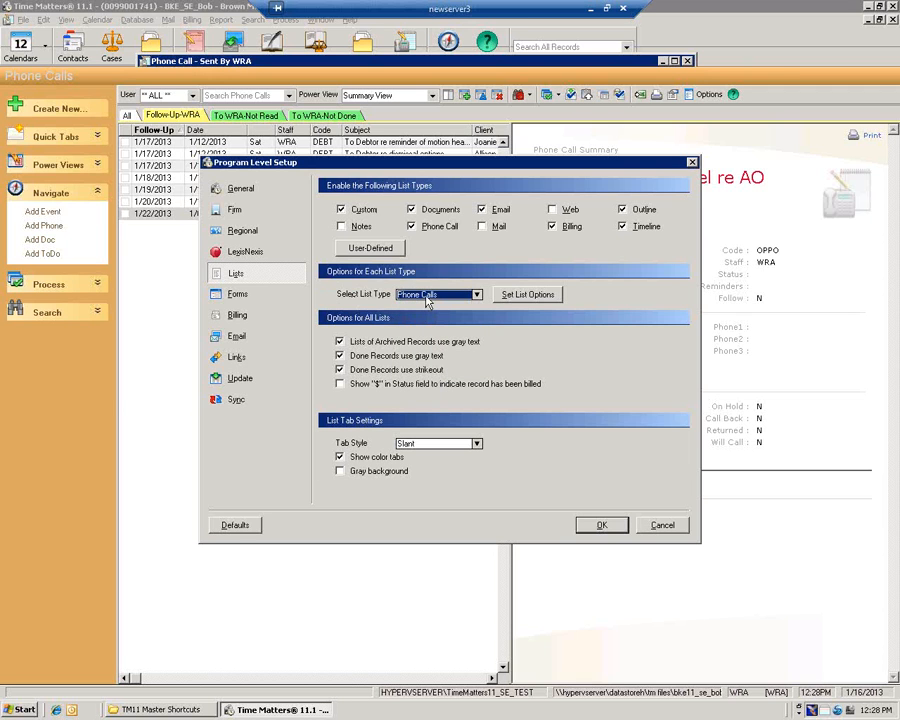
left_click(527, 295)
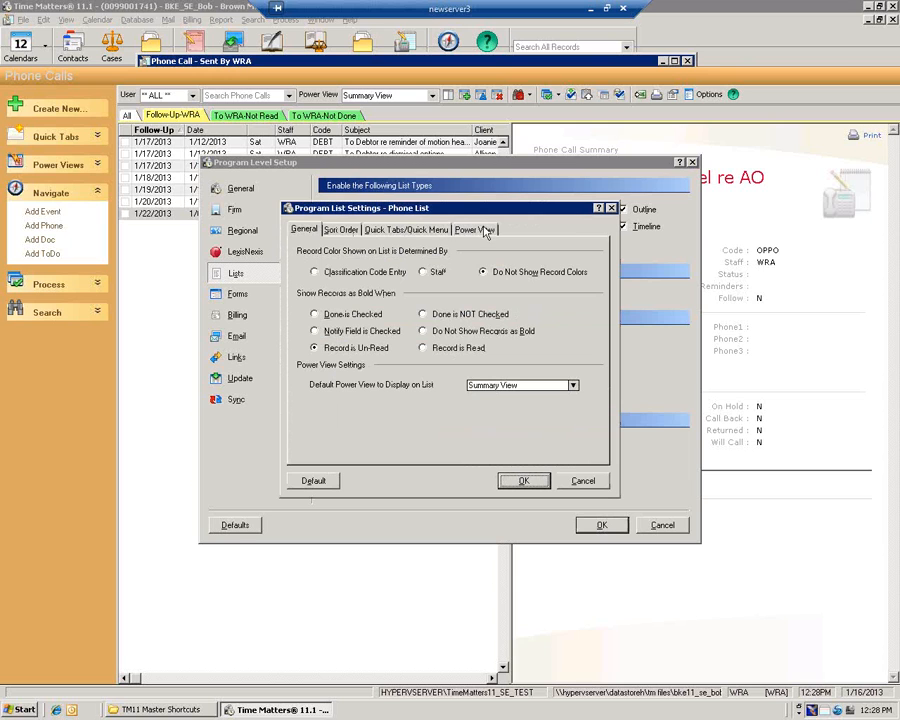
Inspect the 020-010 Follow-Up-(STAFF) quick tab, then start adding a new Phone List quick tab
left_click(380, 231)
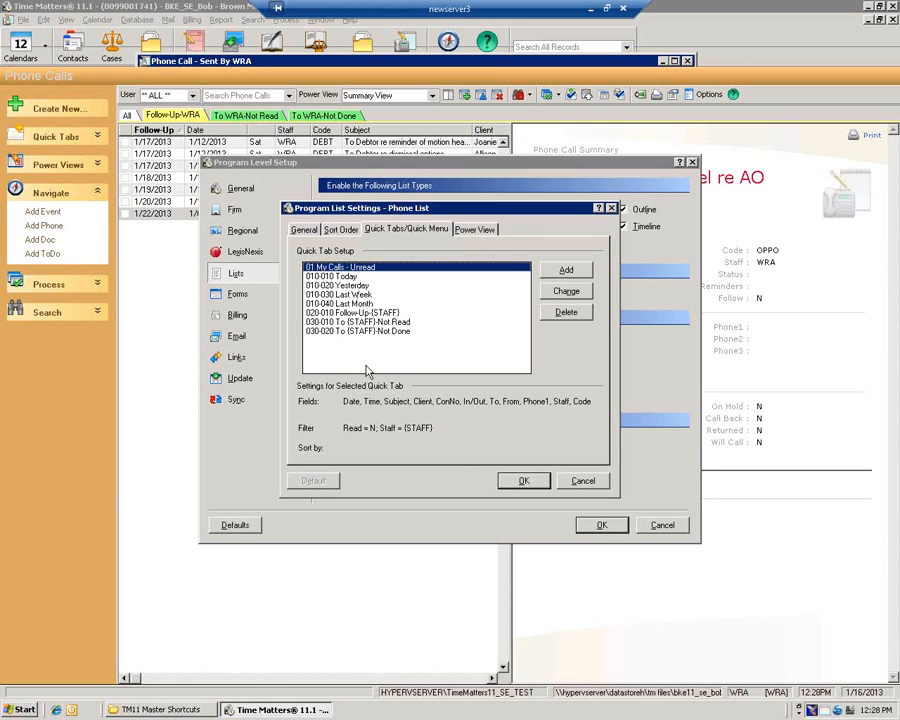
left_click(361, 314)
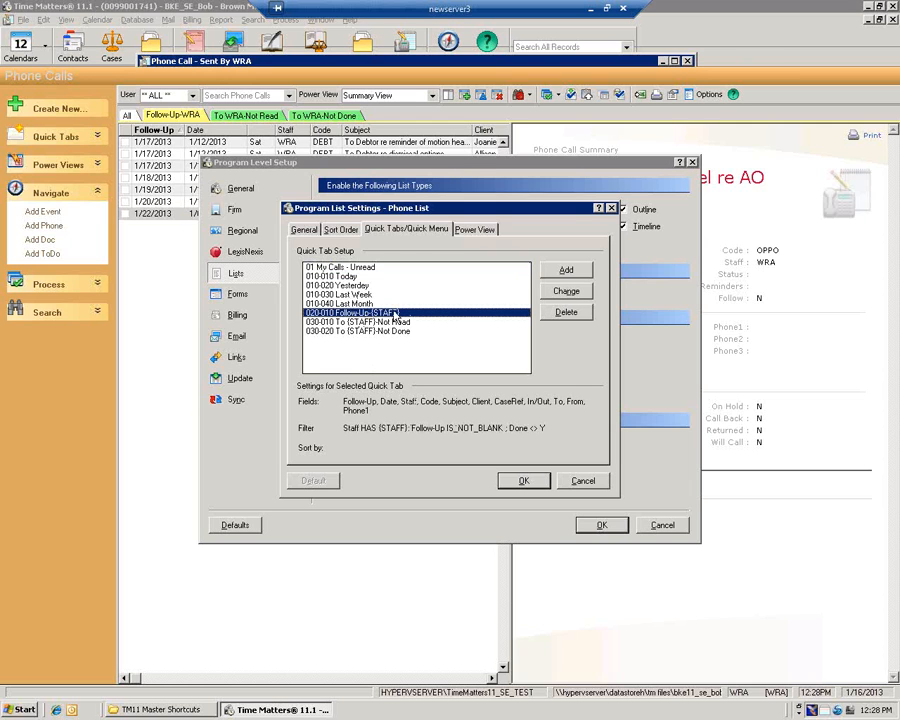
left_click(563, 293)
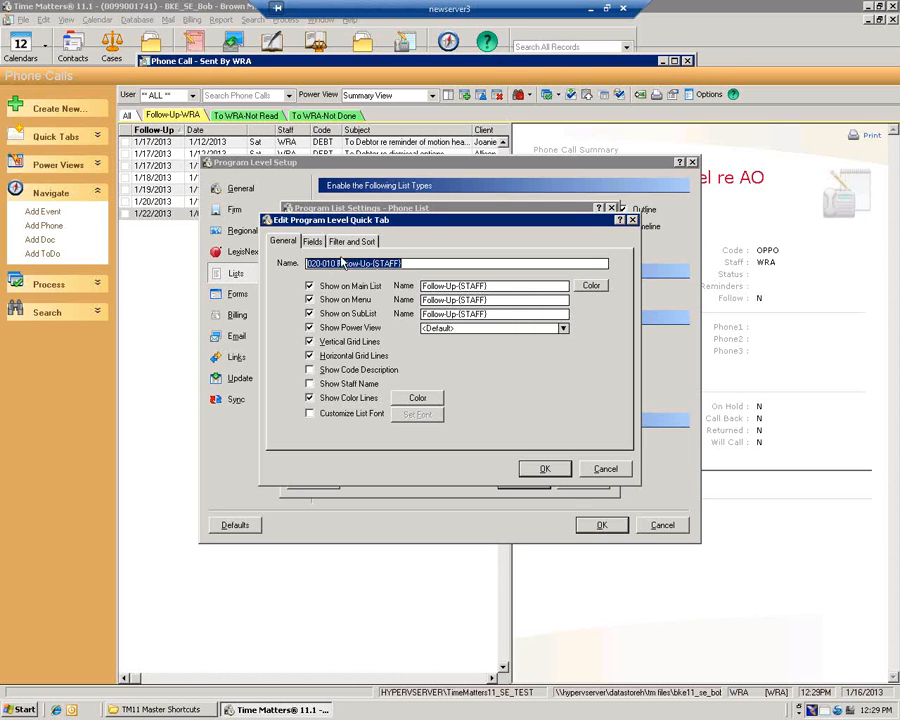
left_click_drag(344, 221, 355, 372)
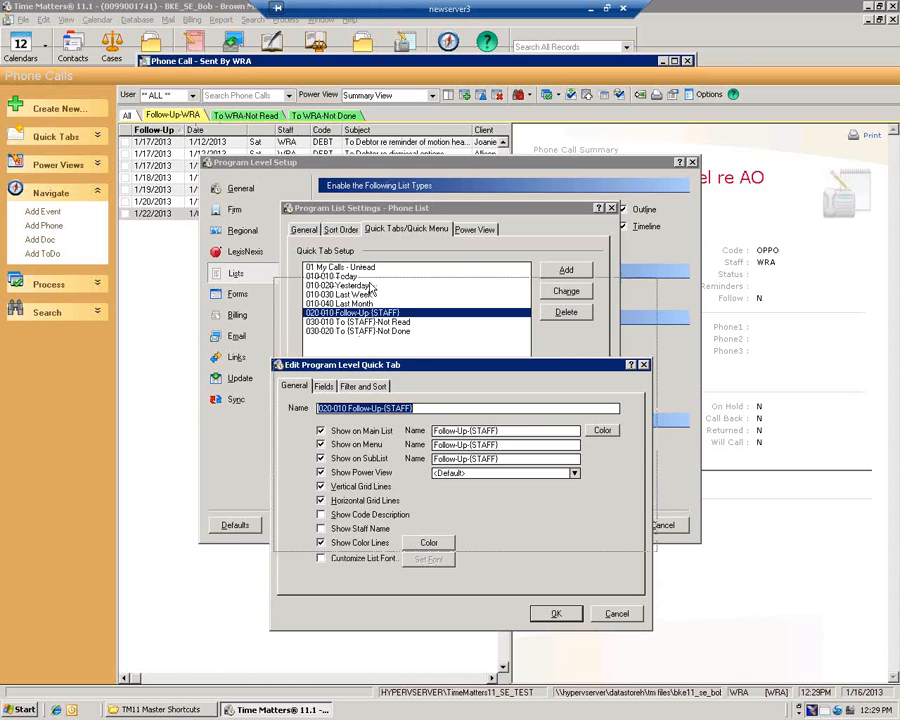
left_click_drag(367, 370, 372, 289)
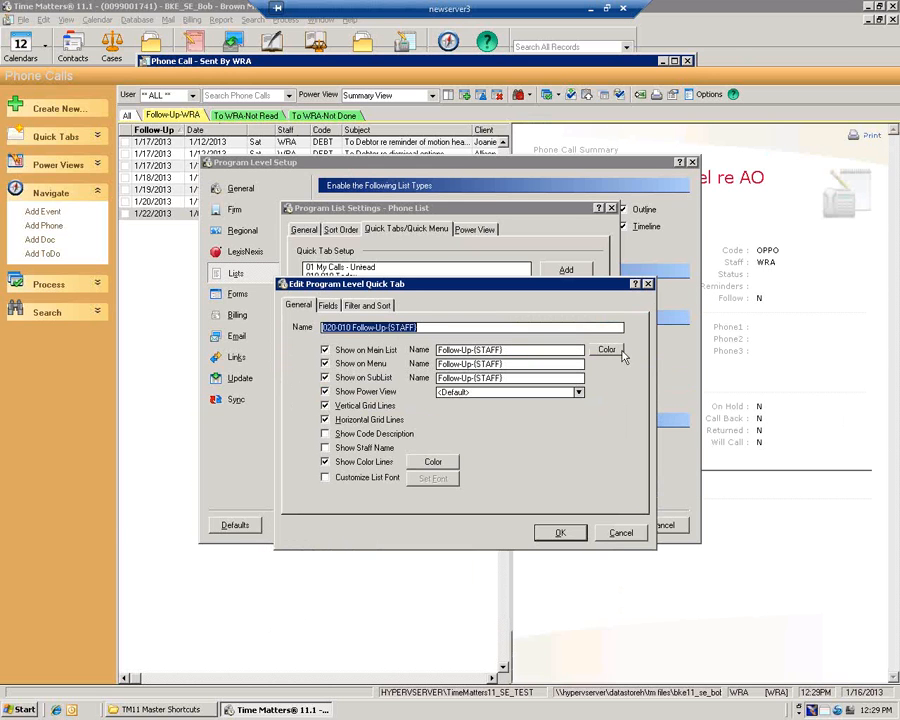
left_click(647, 285)
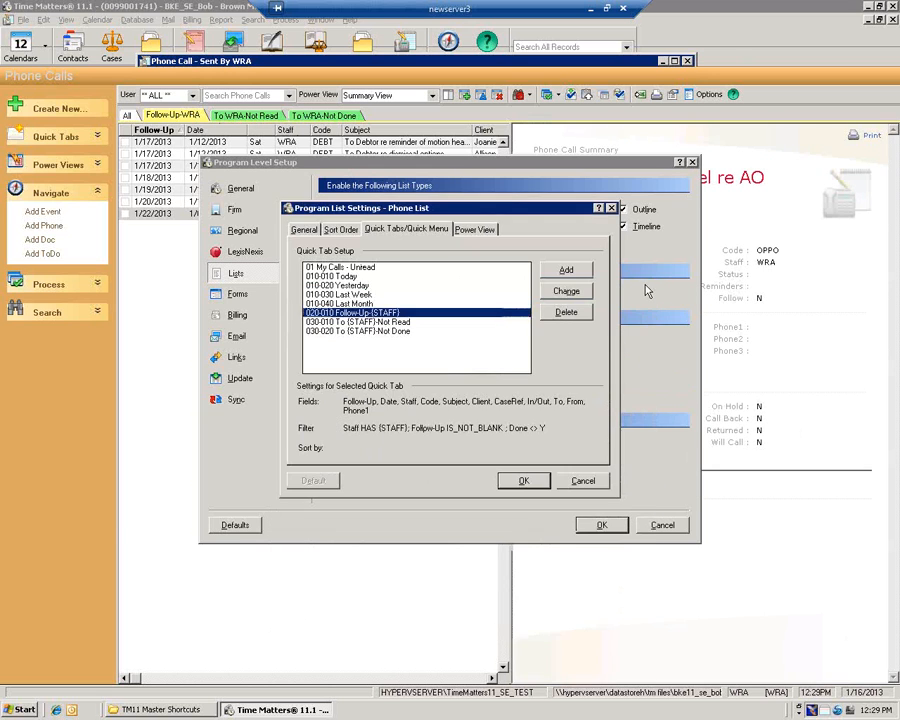
left_click(566, 270)
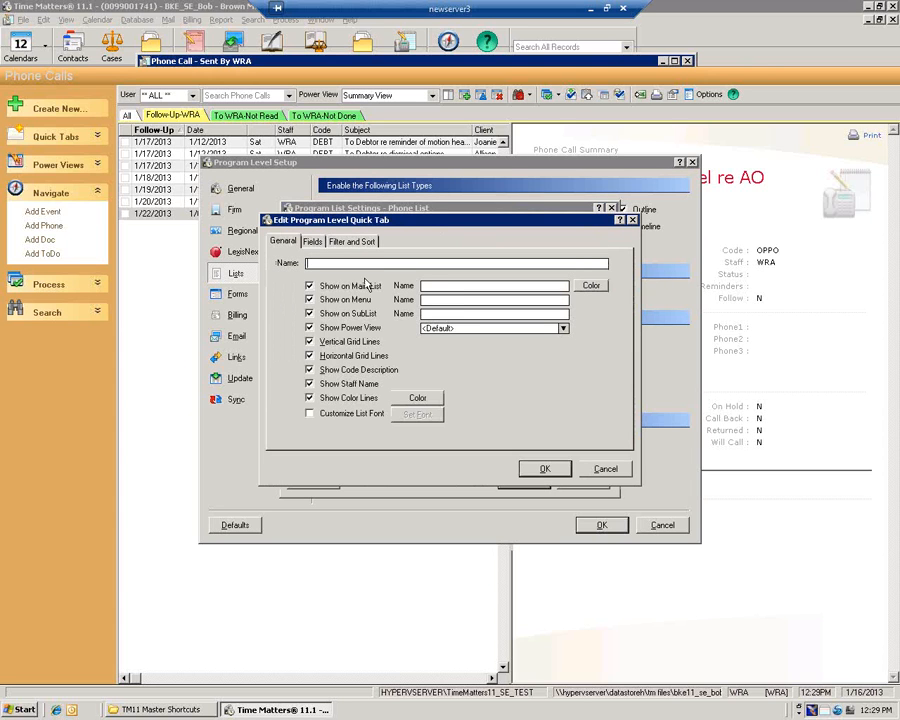
Name the trial quick tab Test to auto-fill its display names, then cancel it
key("Tab")
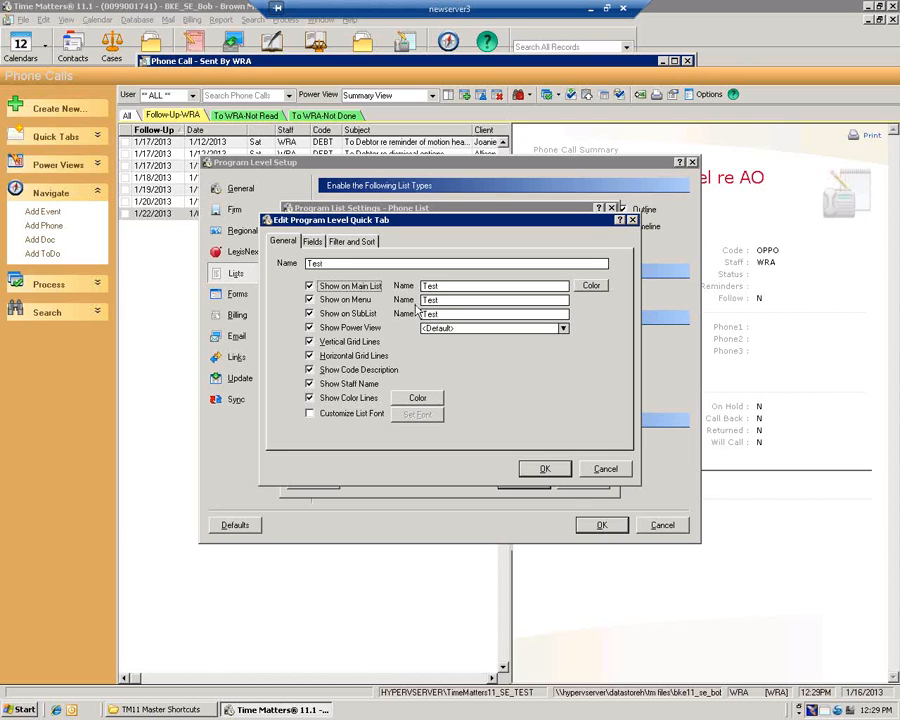
left_click(606, 470)
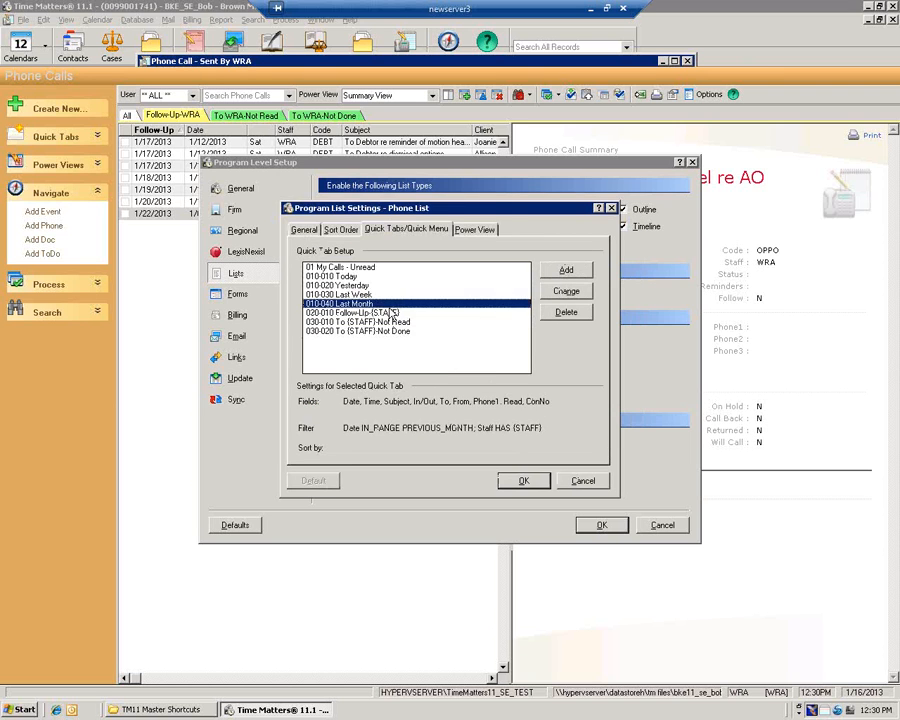
Glance at Last Month, then open Follow-Up-(STAFF) and its main-list line colour choices
double_click(390, 305)
left_click(609, 468)
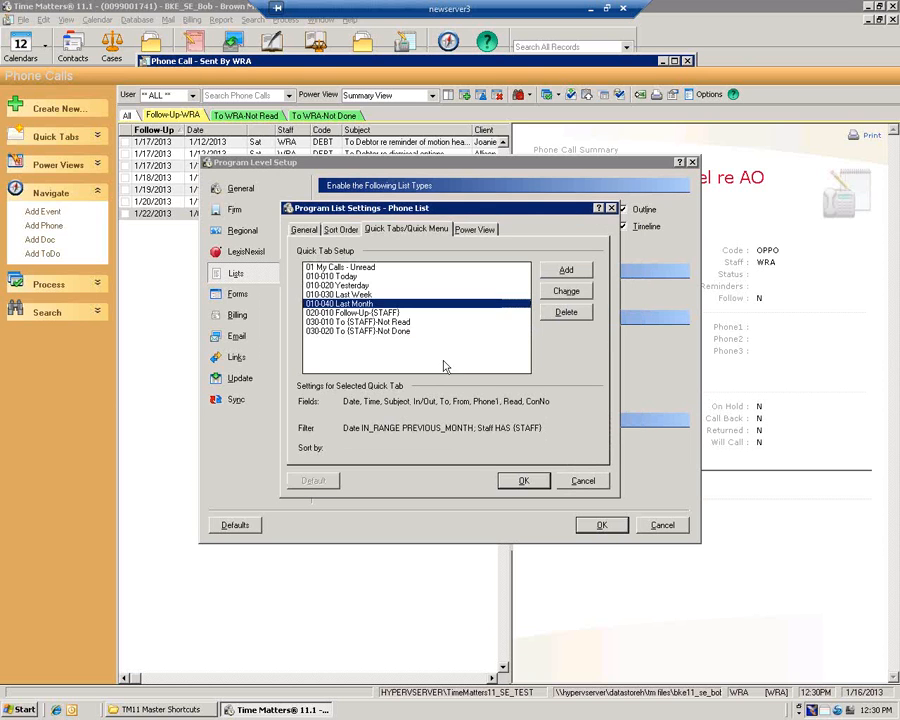
double_click(400, 312)
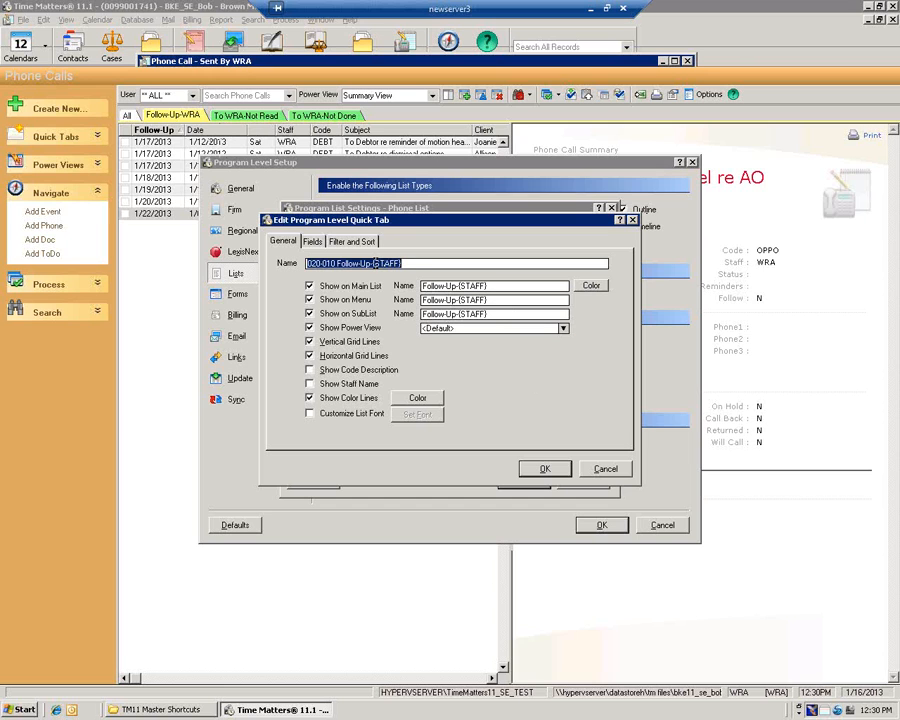
left_click_drag(372, 263, 415, 265)
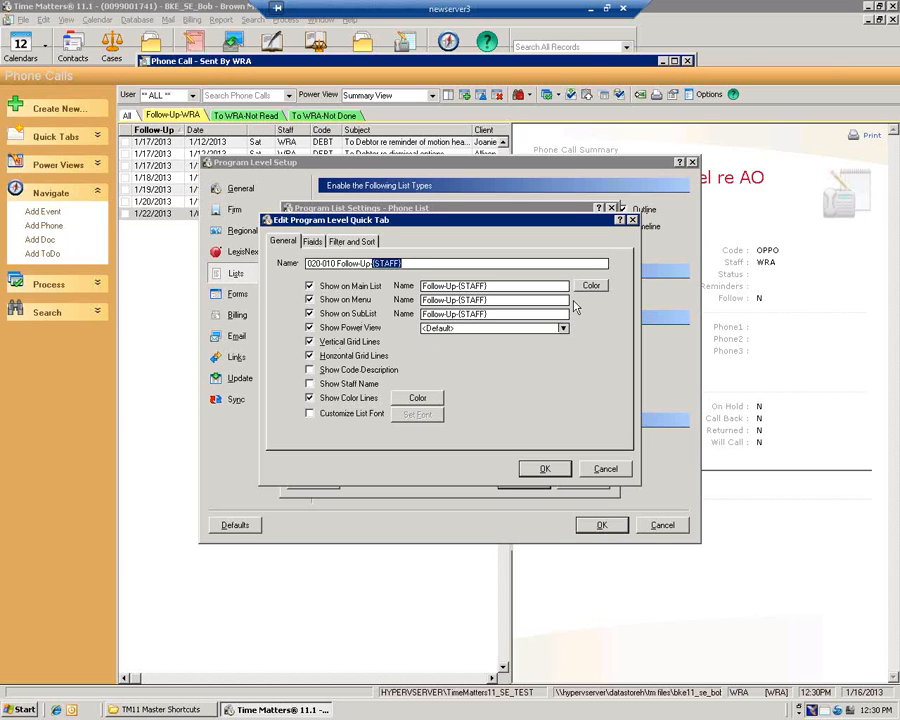
left_click(590, 287)
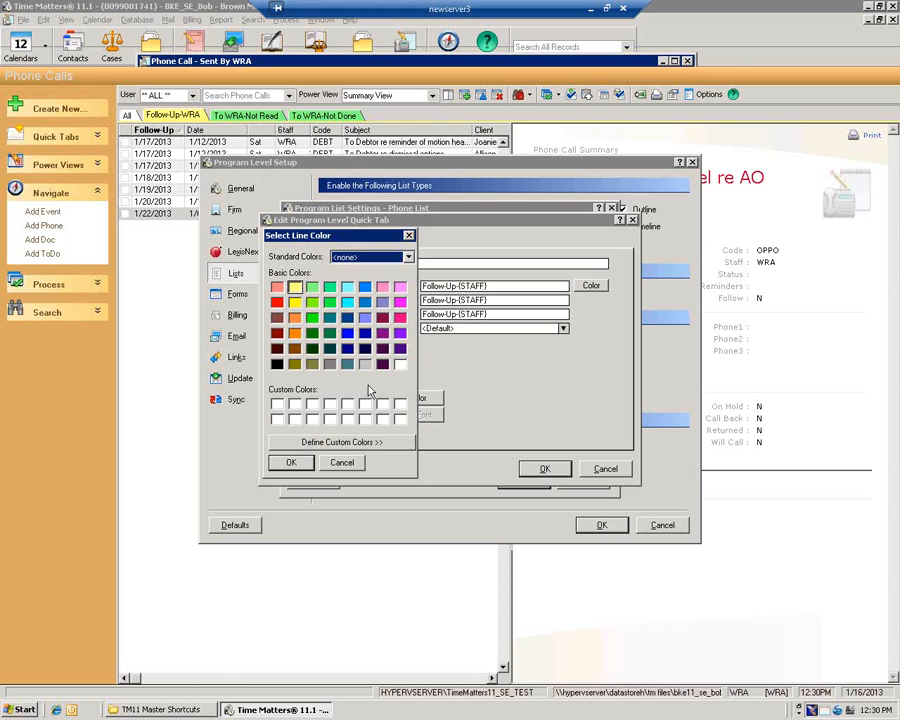
Close the line colour dialog, toggle a checkbox option, and show the Follow-Up-(STAFF) Fields tab
left_click(345, 462)
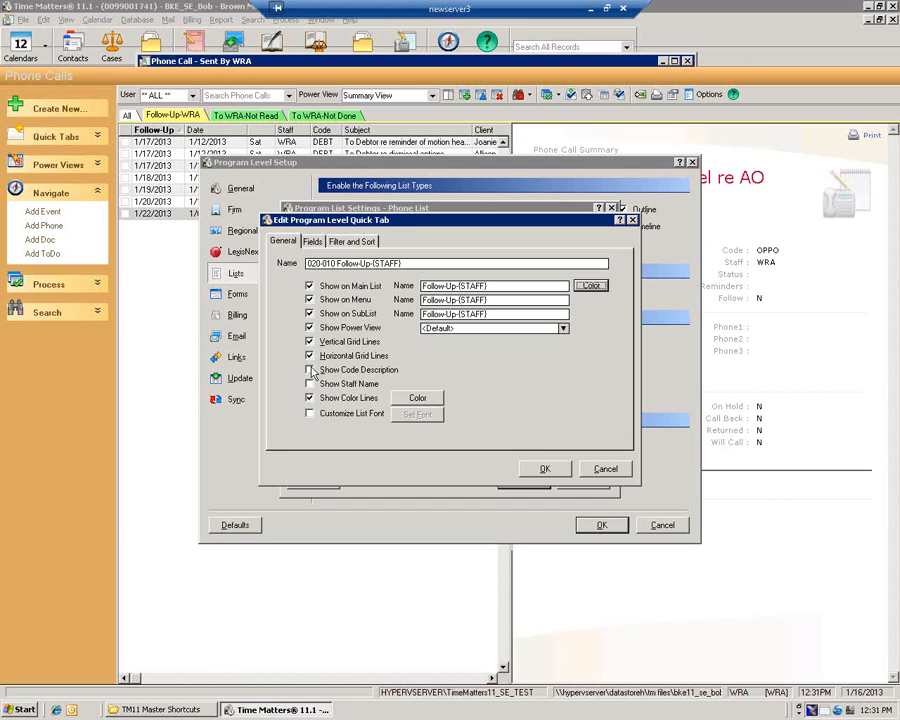
left_click(309, 397)
left_click(313, 242)
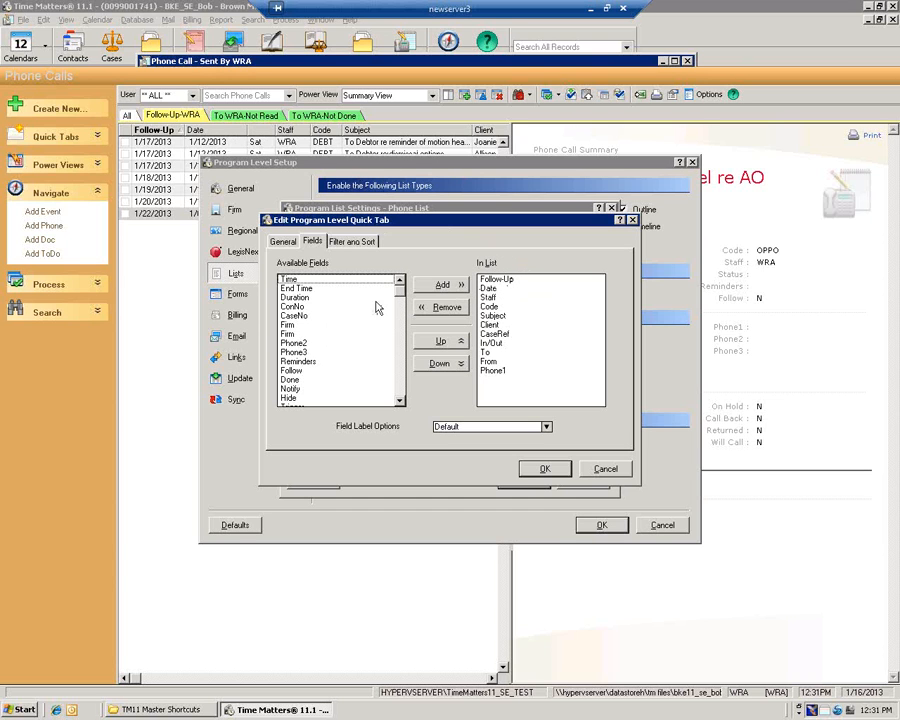
left_click(296, 317)
double_click(296, 317)
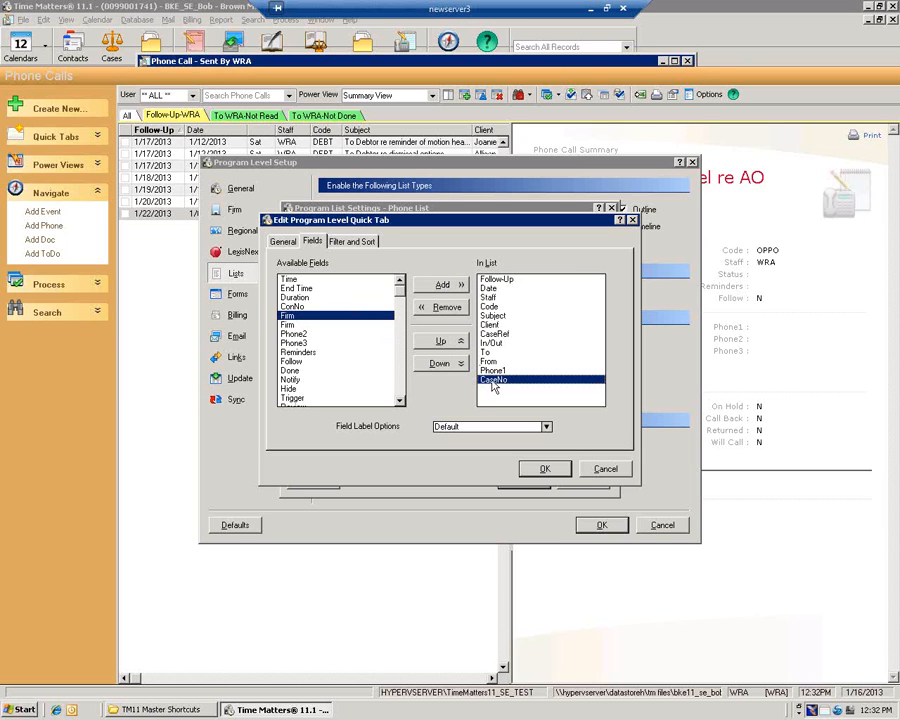
left_click(457, 308)
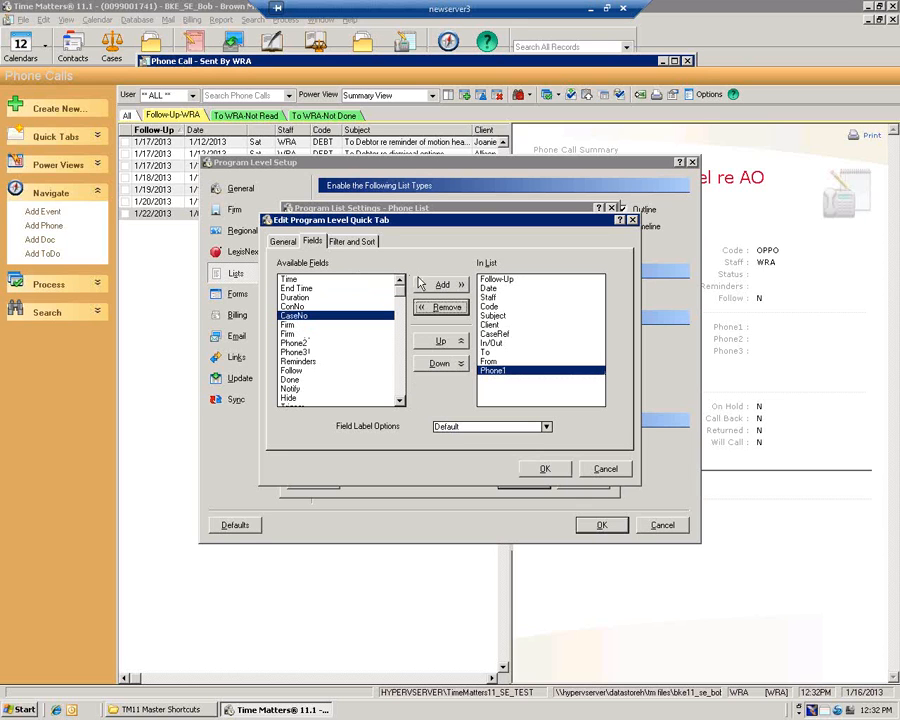
left_click(451, 429)
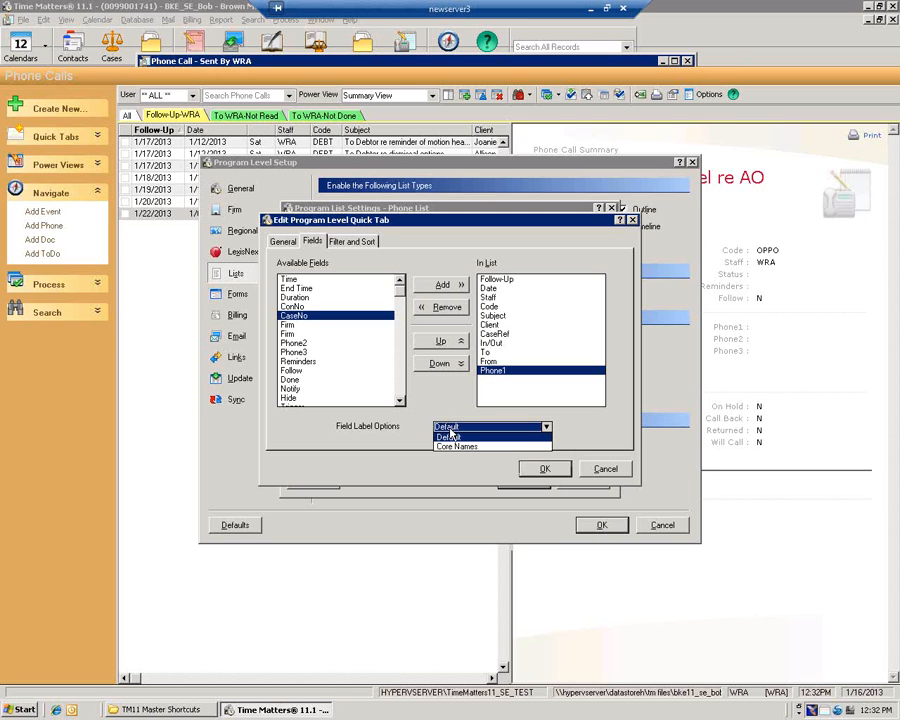
left_click(450, 436)
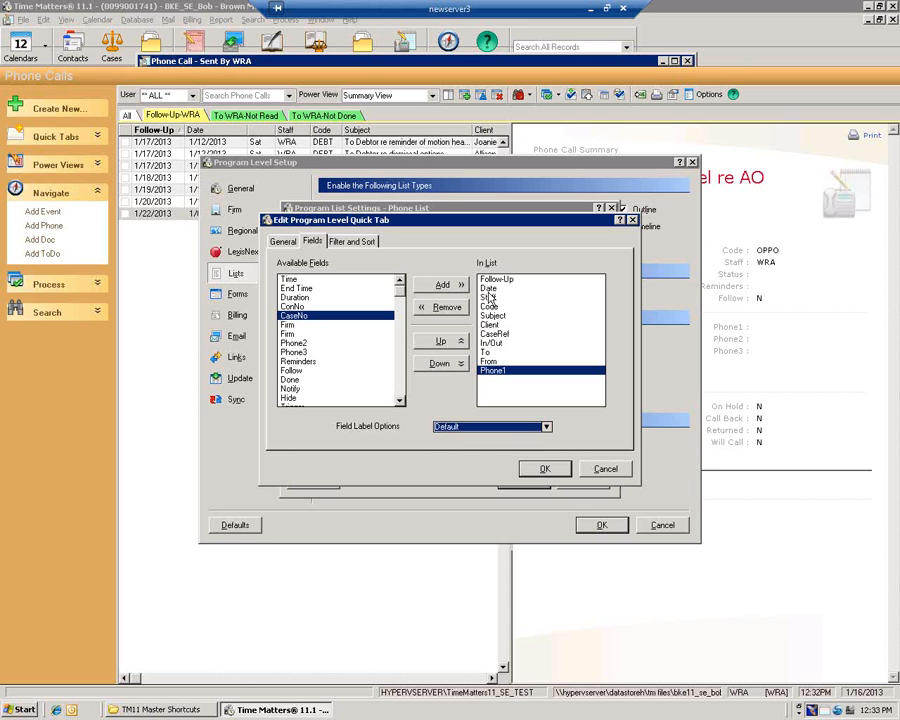
Show the Filter and Sort settings and view the Advanced custom search criteria without changes
left_click(350, 243)
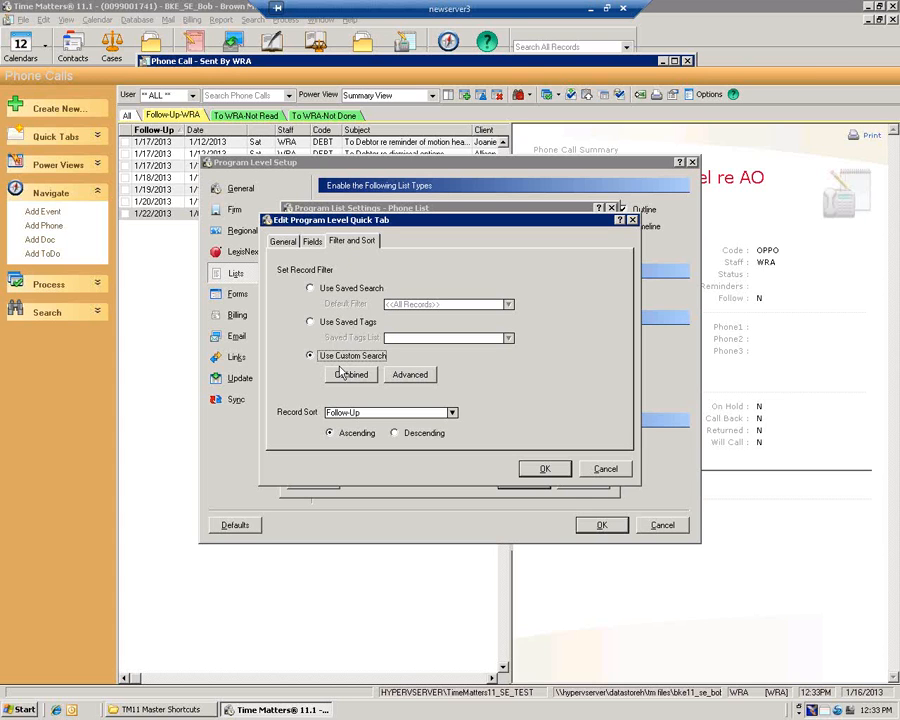
left_click(410, 374)
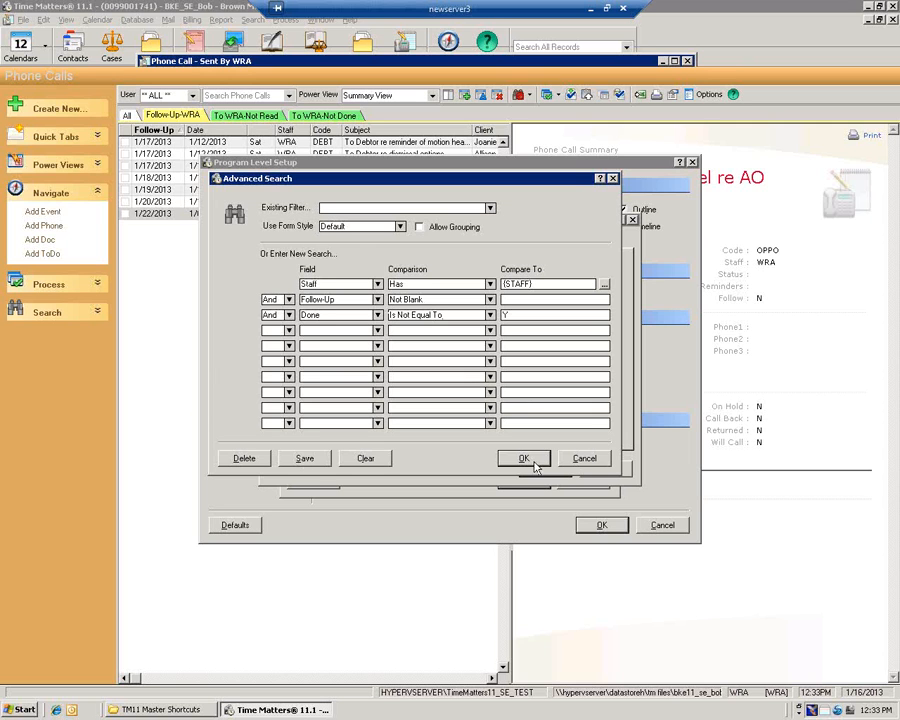
left_click(585, 459)
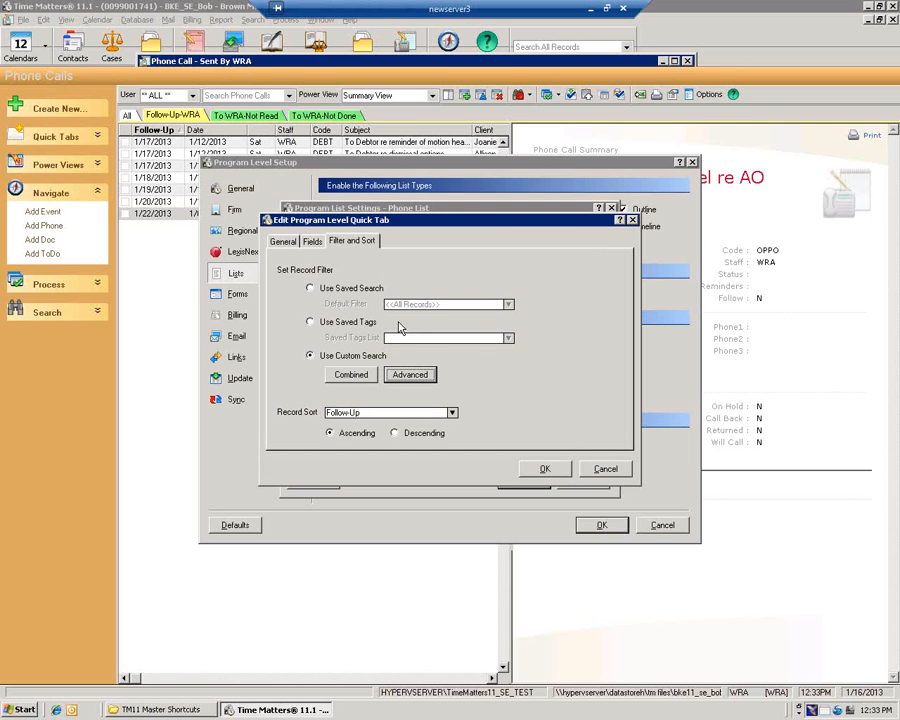
Try the Follow-Up (STAFF) (Adv) saved search filter, then revert to Use Custom Search
left_click(312, 289)
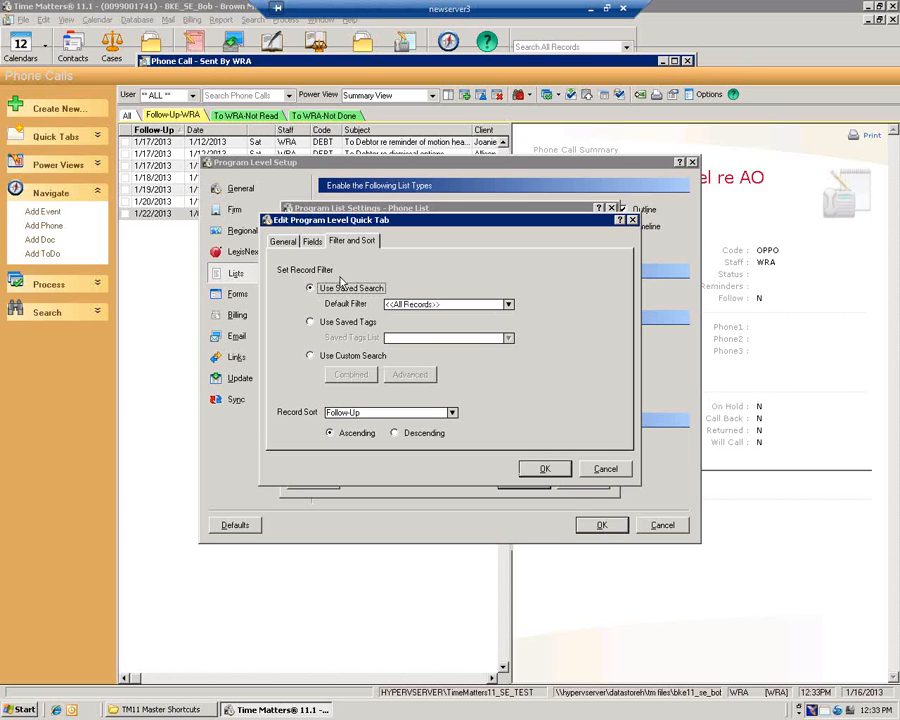
left_click(508, 306)
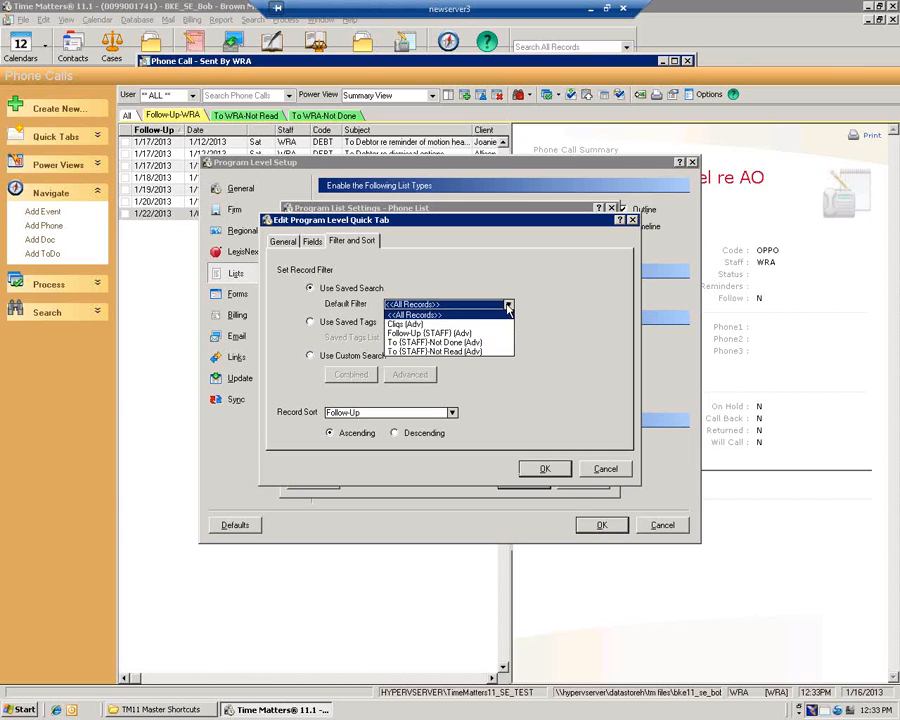
left_click(430, 333)
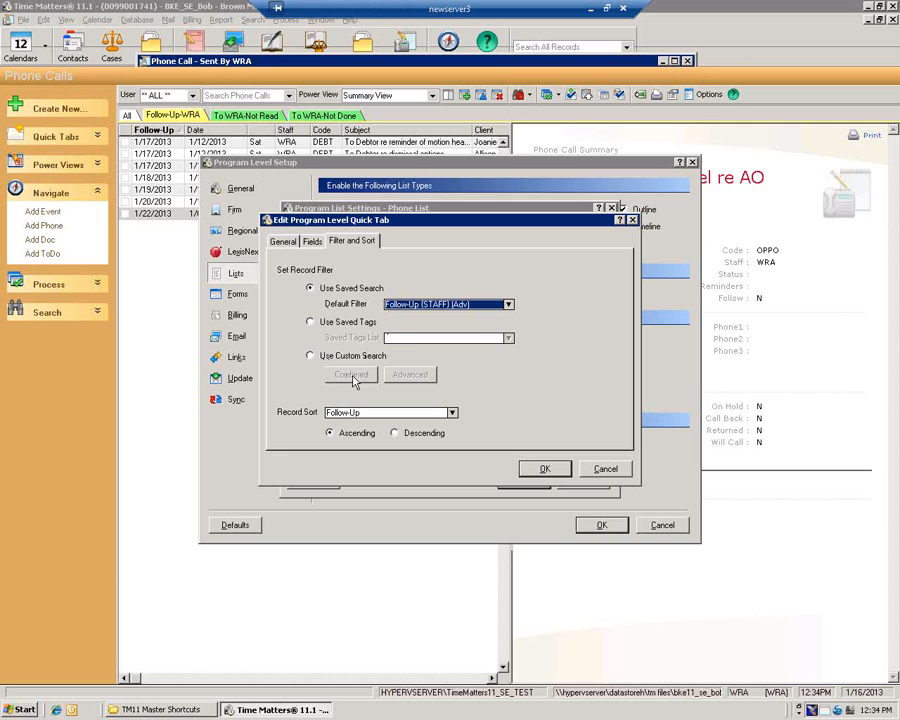
left_click(322, 356)
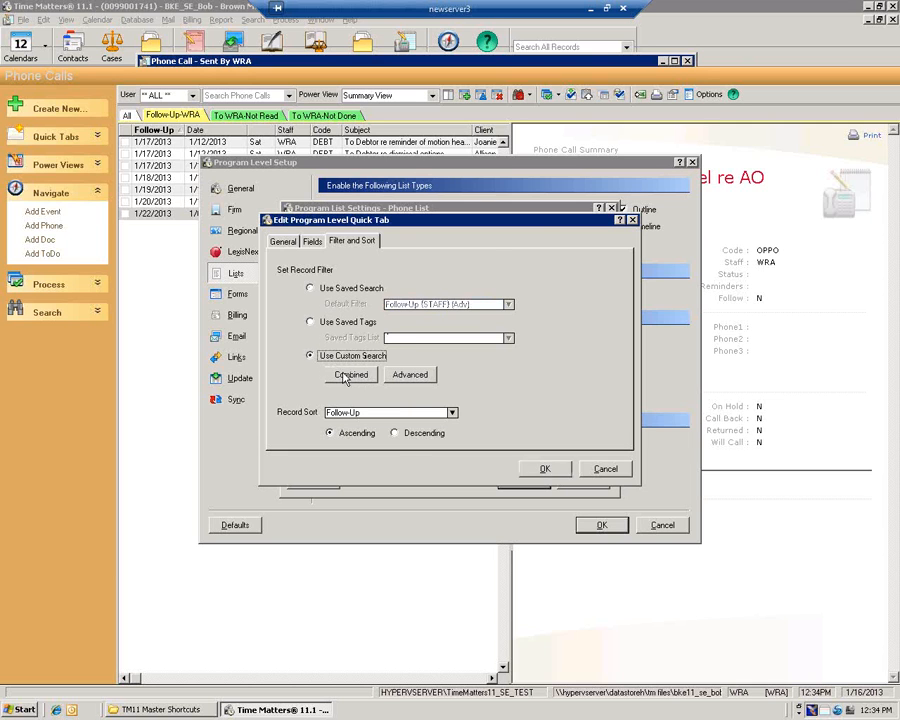
left_click(350, 374)
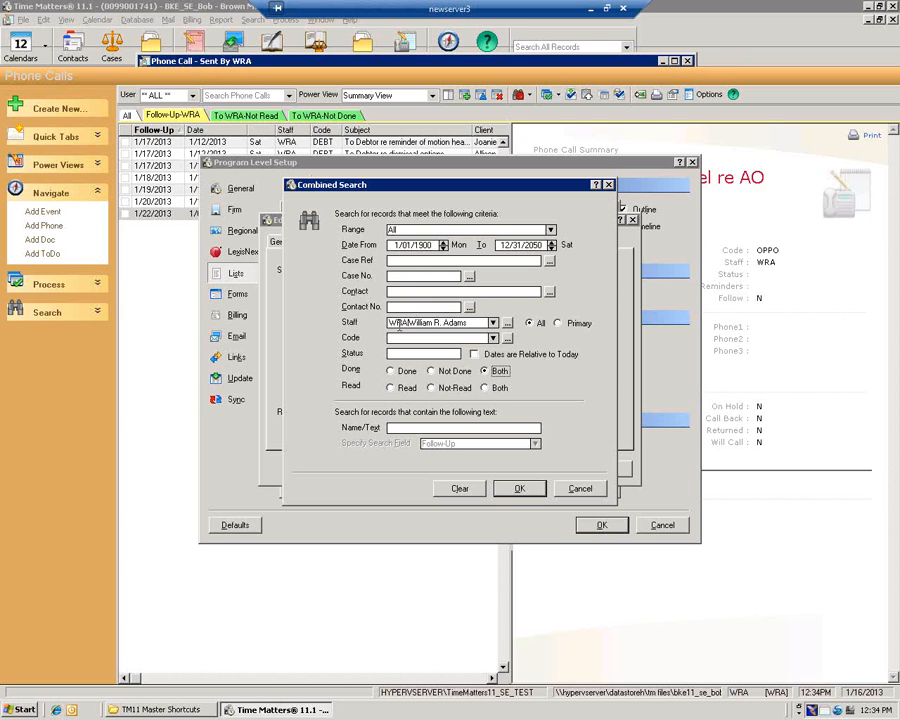
left_click(608, 187)
left_click(403, 374)
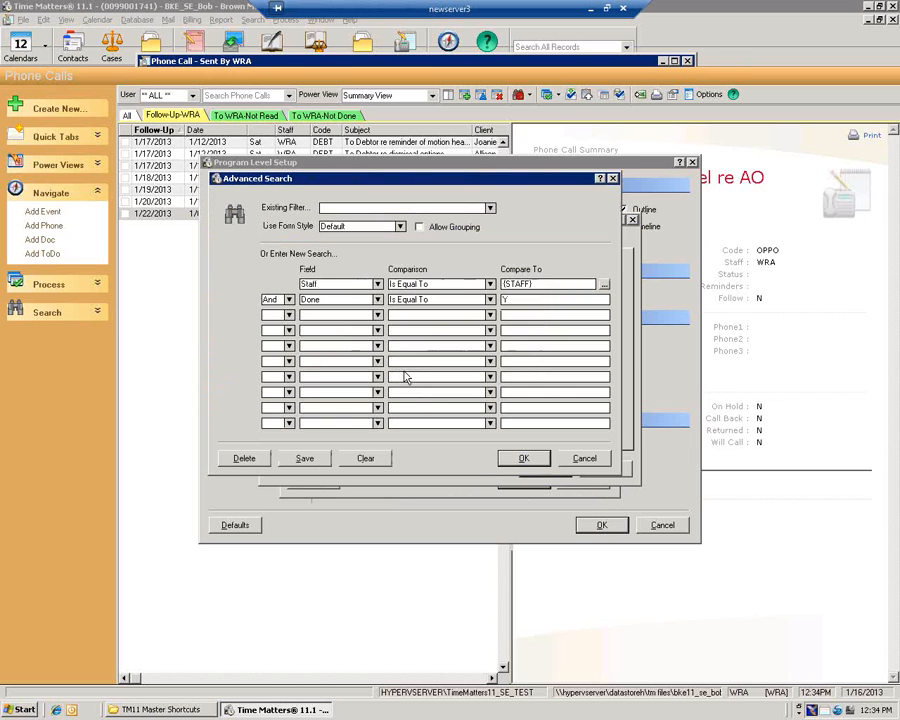
left_click(580, 459)
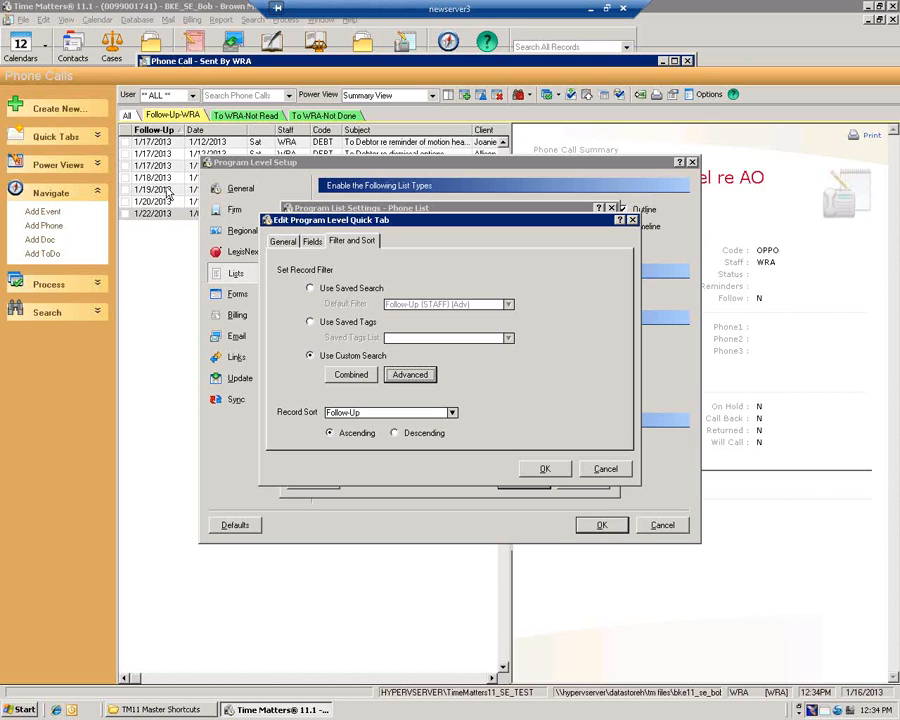
left_click(452, 413)
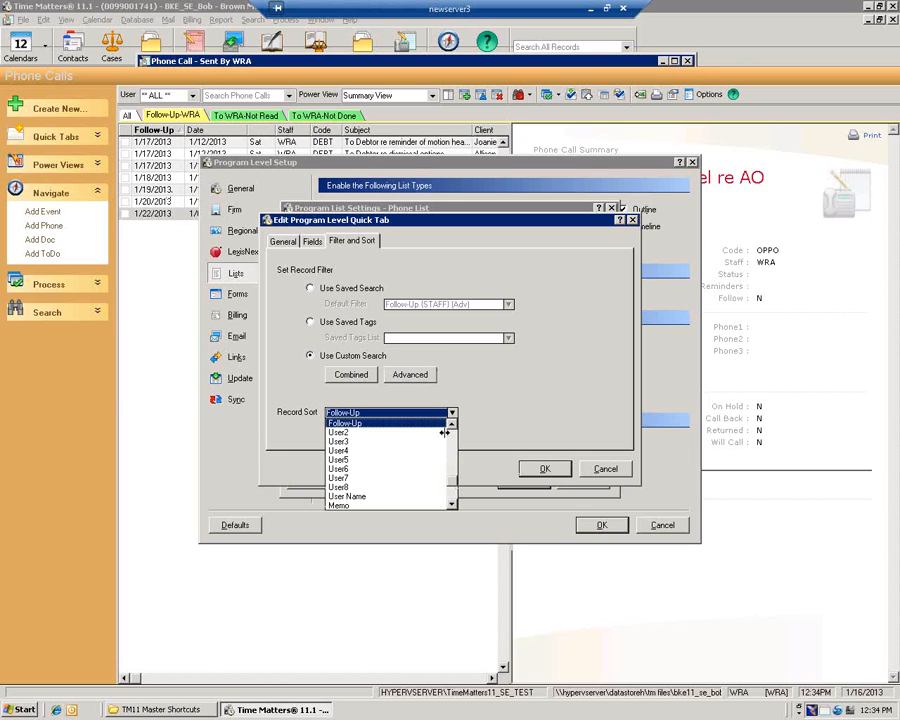
left_click(452, 437)
left_click(452, 437)
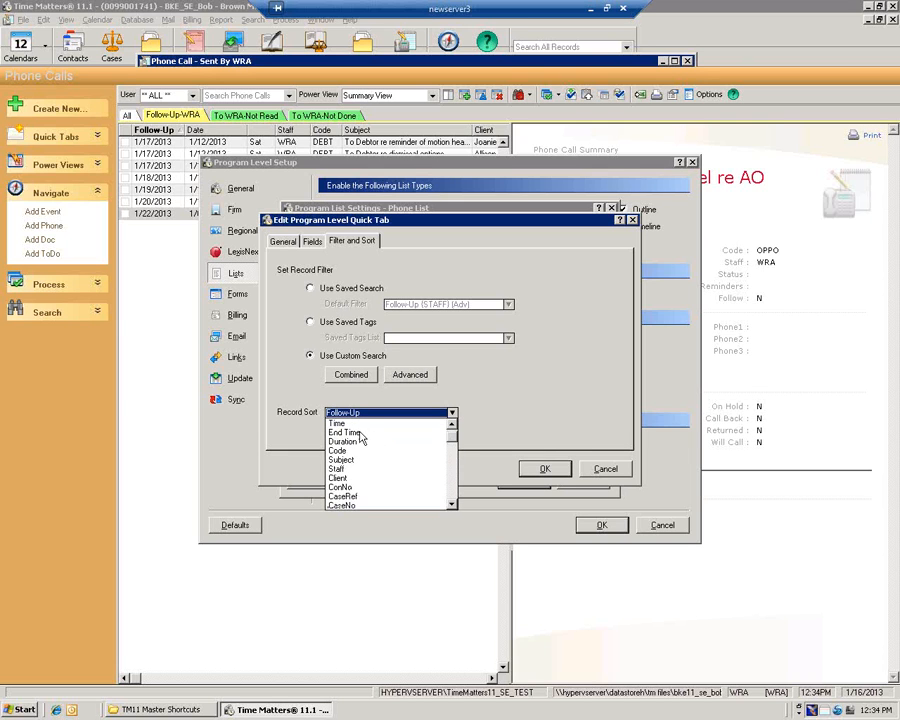
left_click(452, 424)
left_click(355, 424)
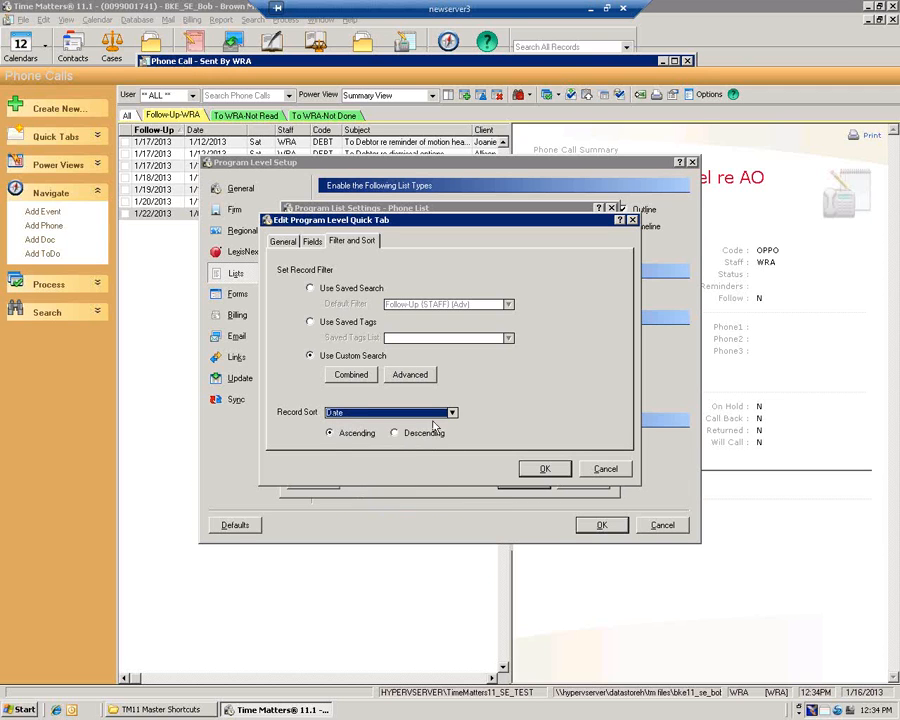
left_click(453, 413)
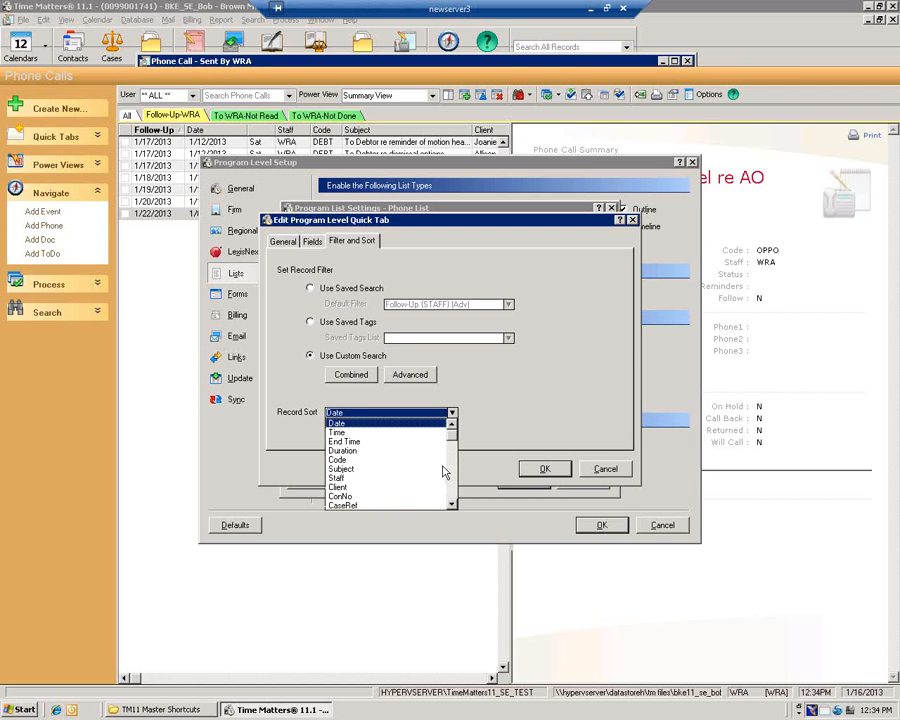
key("f")
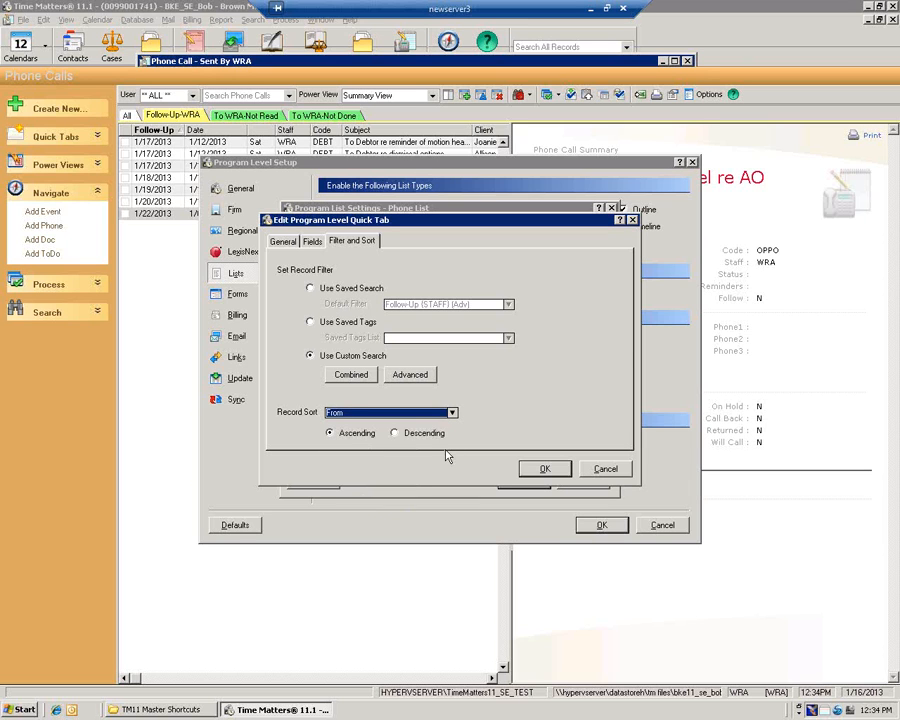
key("f")
Close the quick tab editor, Phone List settings, Program Level Setup, and the Phone Calls and Cases lists
left_click(605, 468)
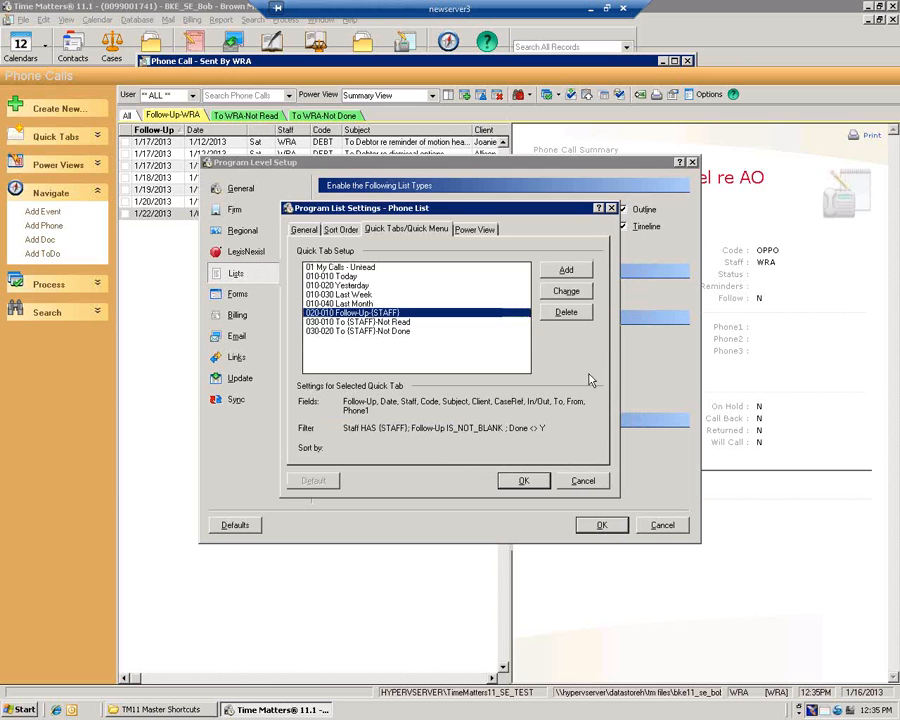
left_click(586, 480)
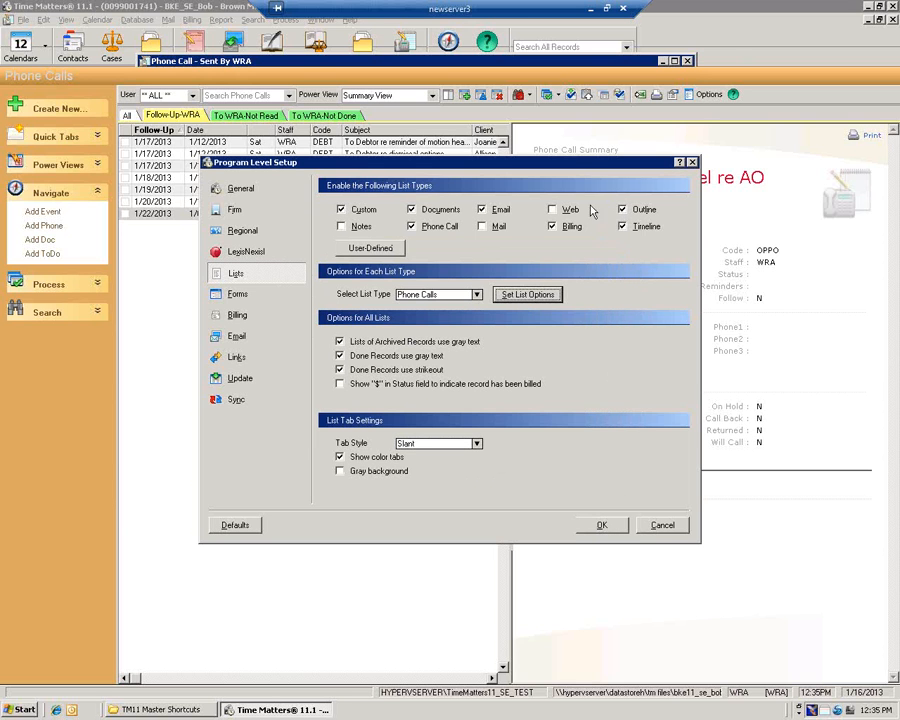
left_click_drag(575, 164, 491, 157)
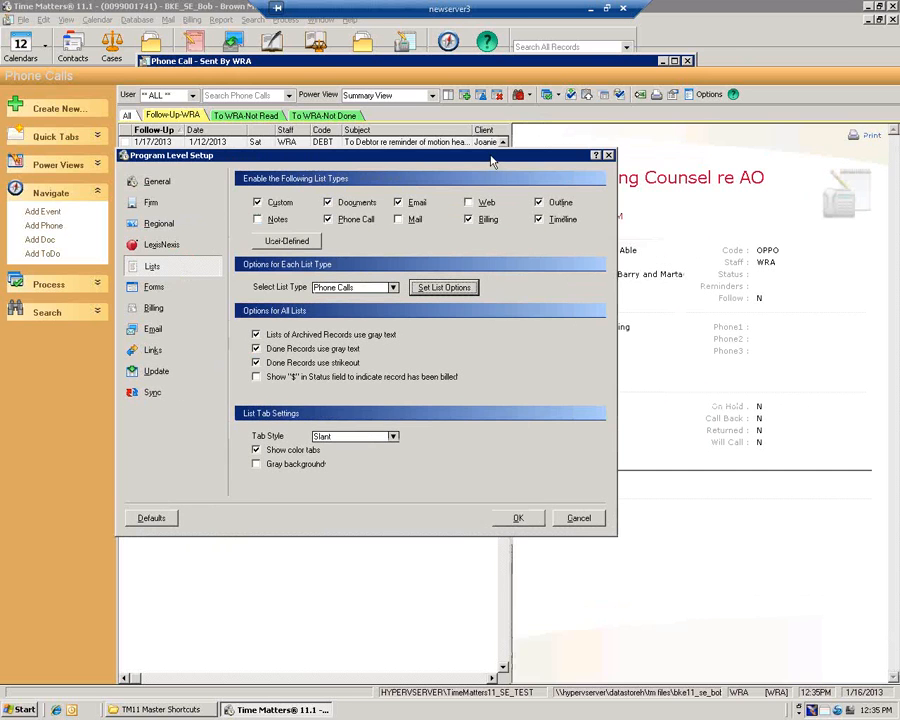
left_click(608, 157)
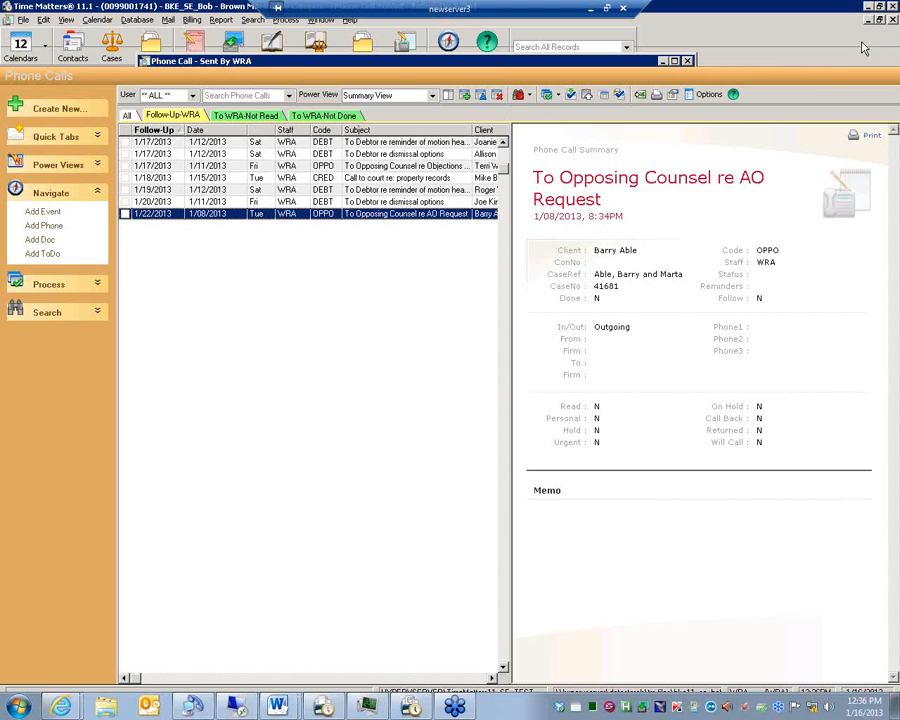
left_click(893, 20)
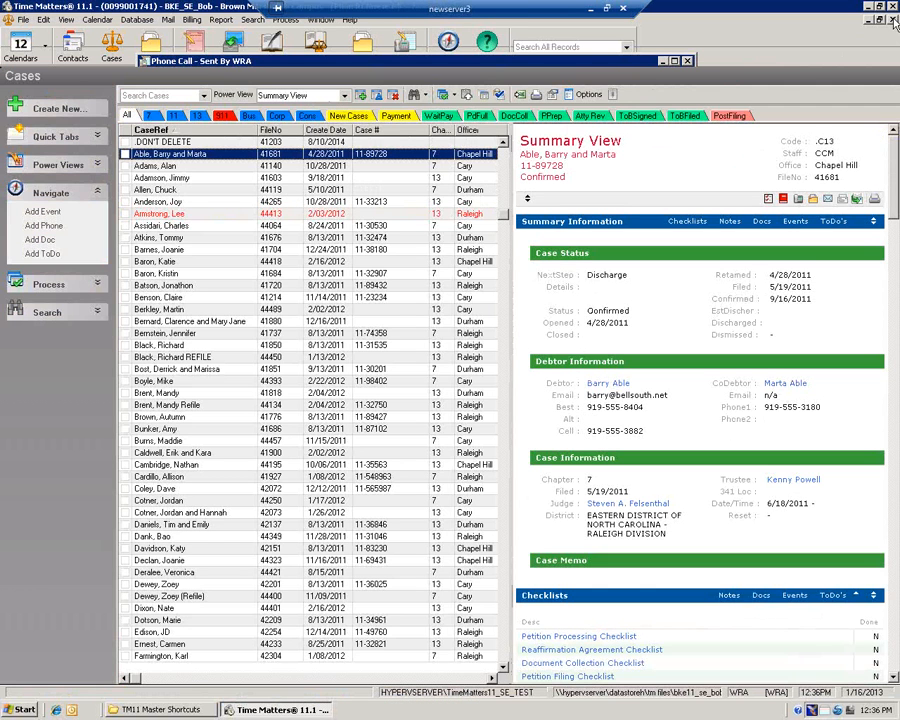
left_click(893, 20)
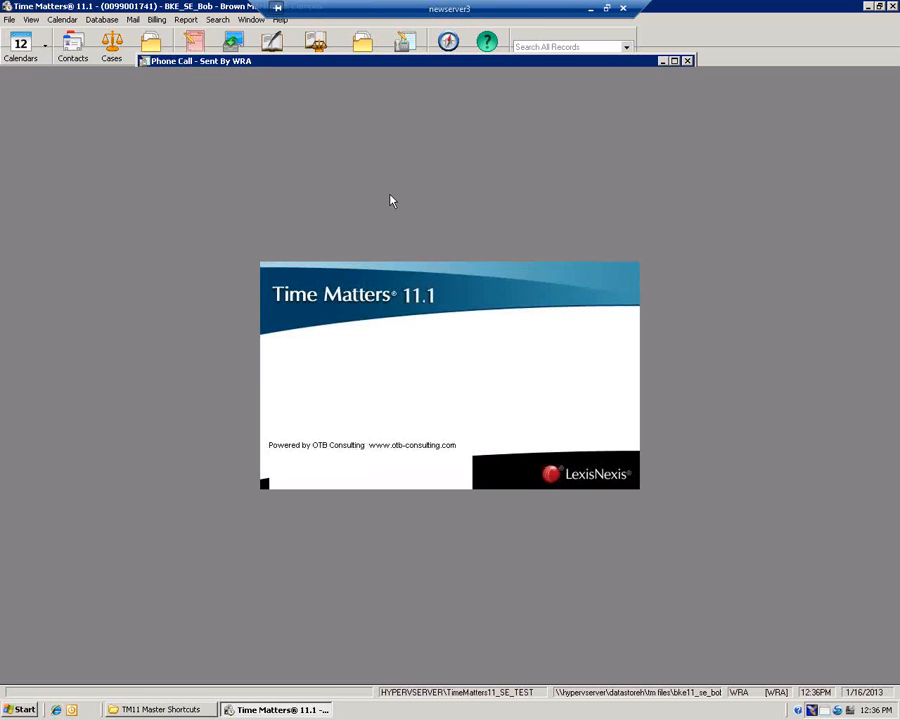
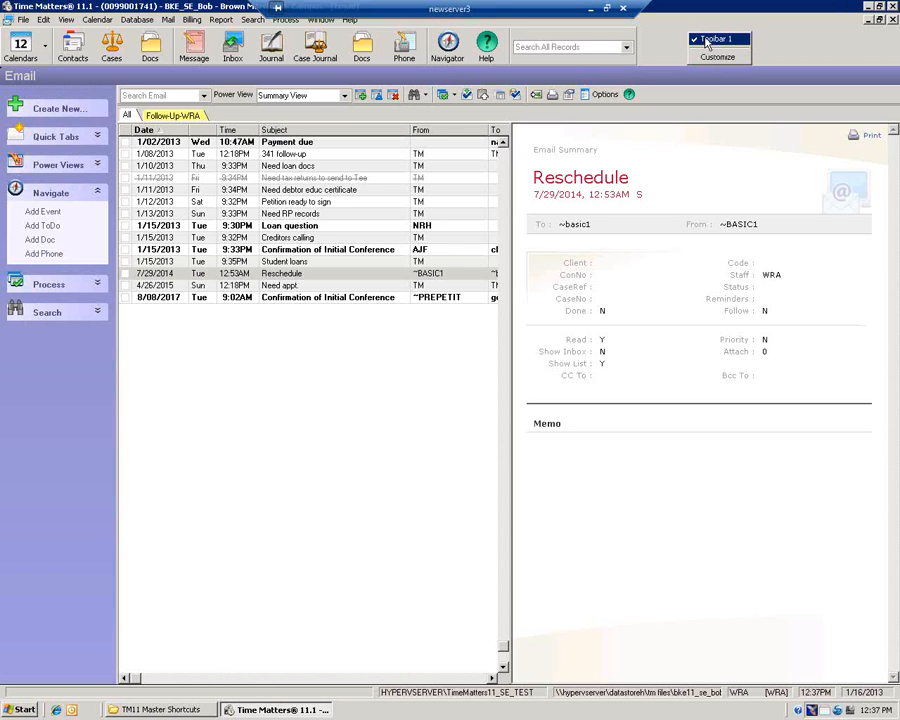
Hide and restore the main icon toolbar, then open its Customize settings for Toolbar 1
left_click(707, 40)
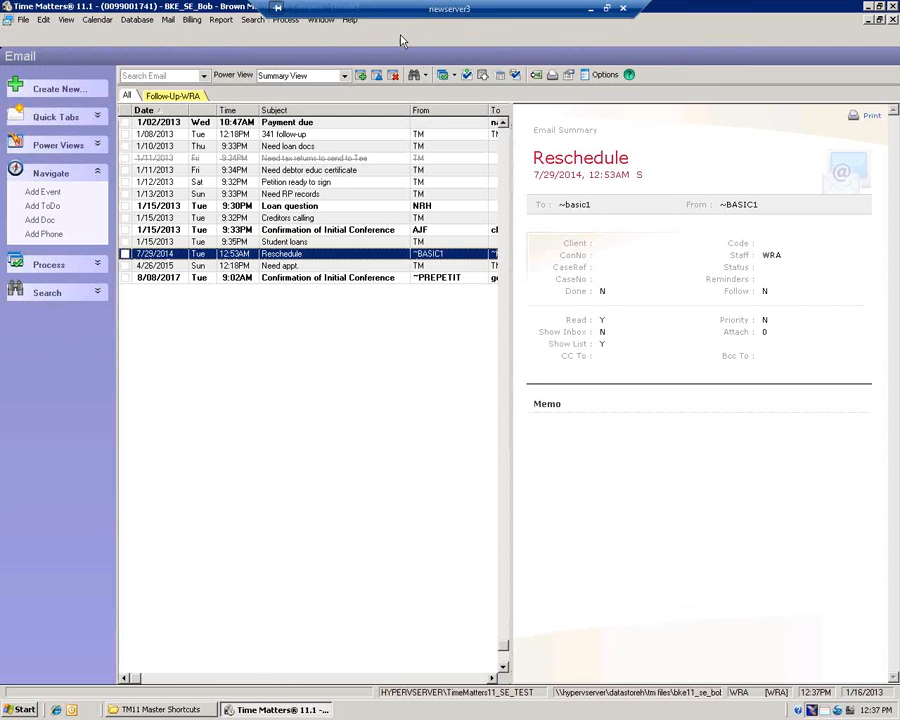
right_click(668, 35)
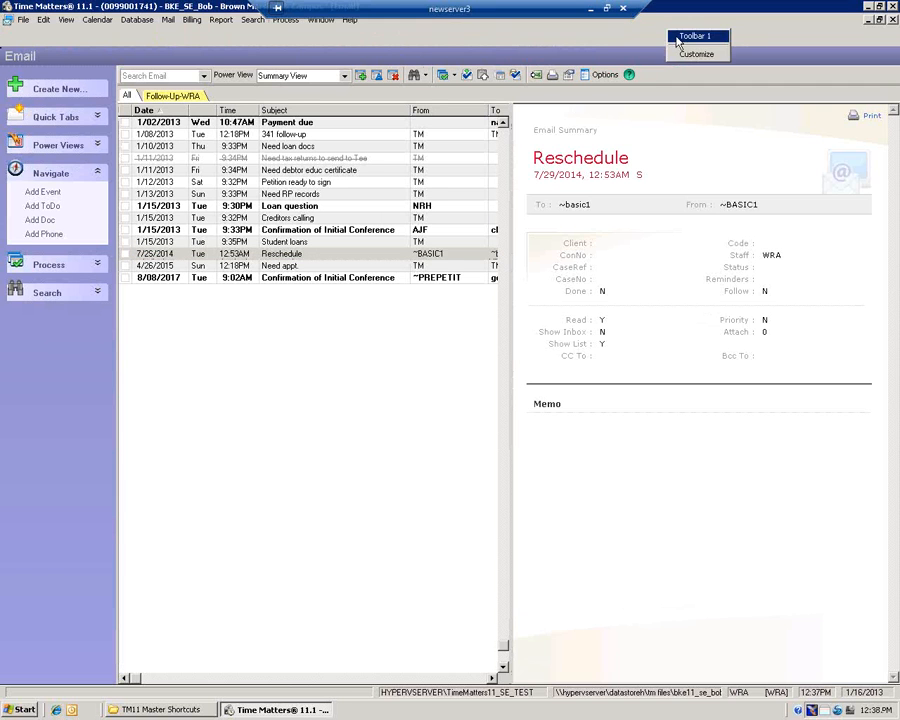
left_click(677, 39)
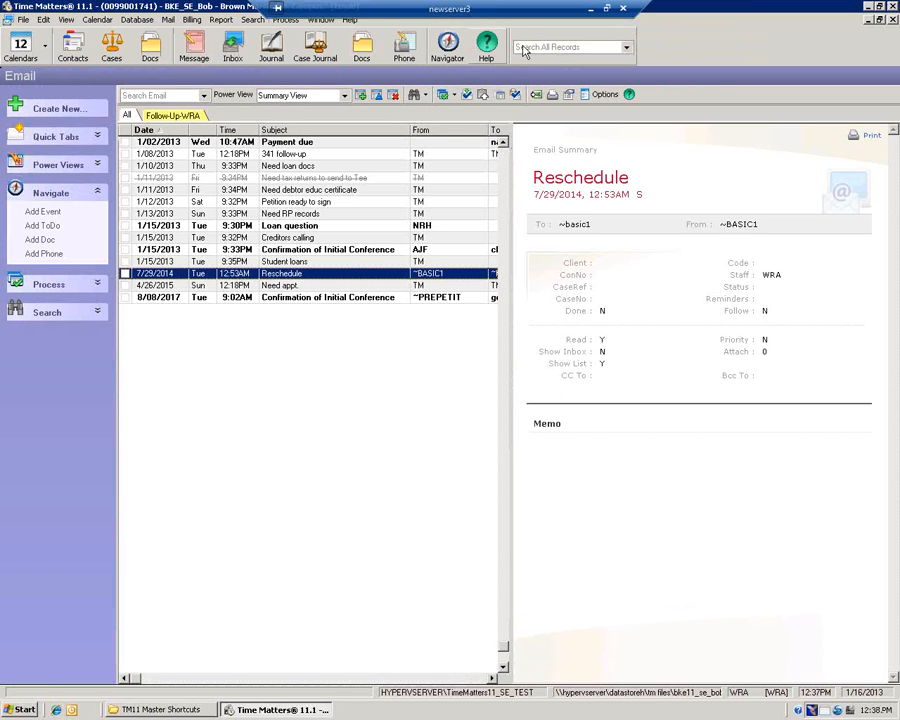
right_click(668, 48)
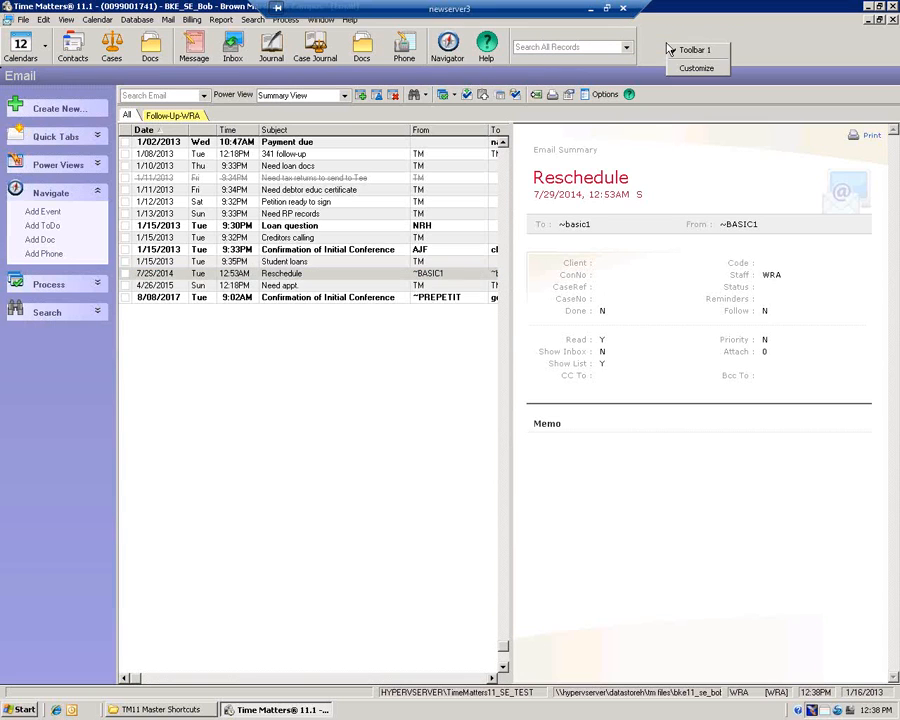
left_click(683, 70)
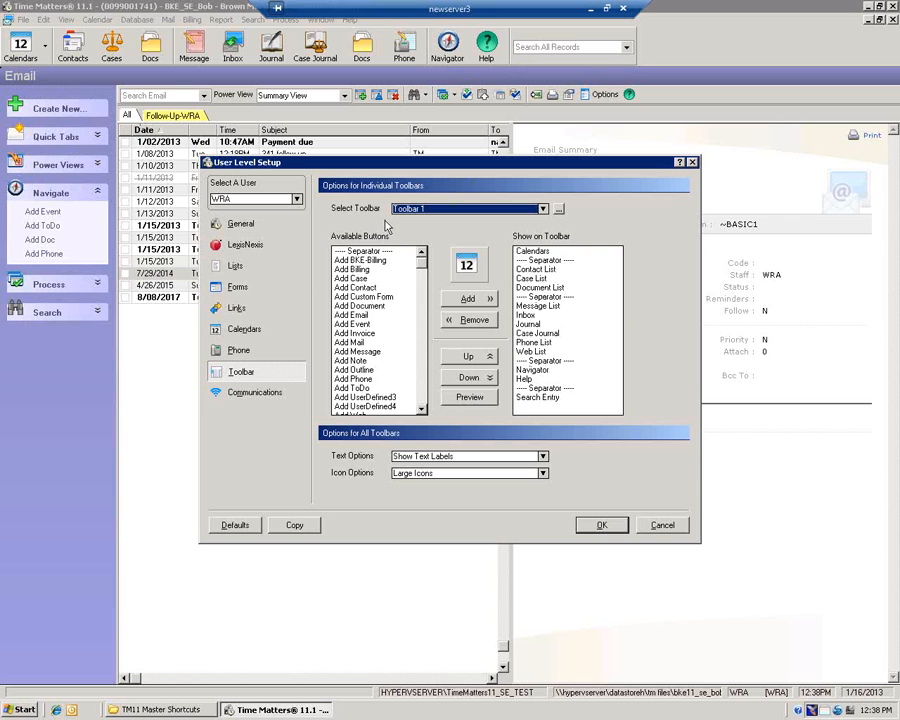
Add Email List to Toolbar 1 and move it up to sit after Document List
left_click(352, 279)
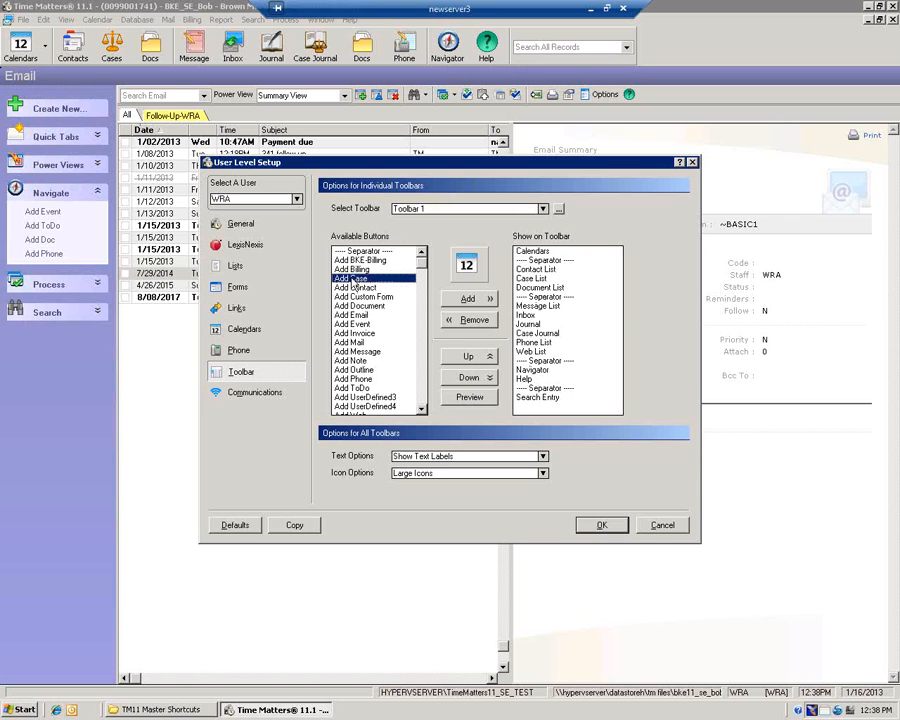
key("e")
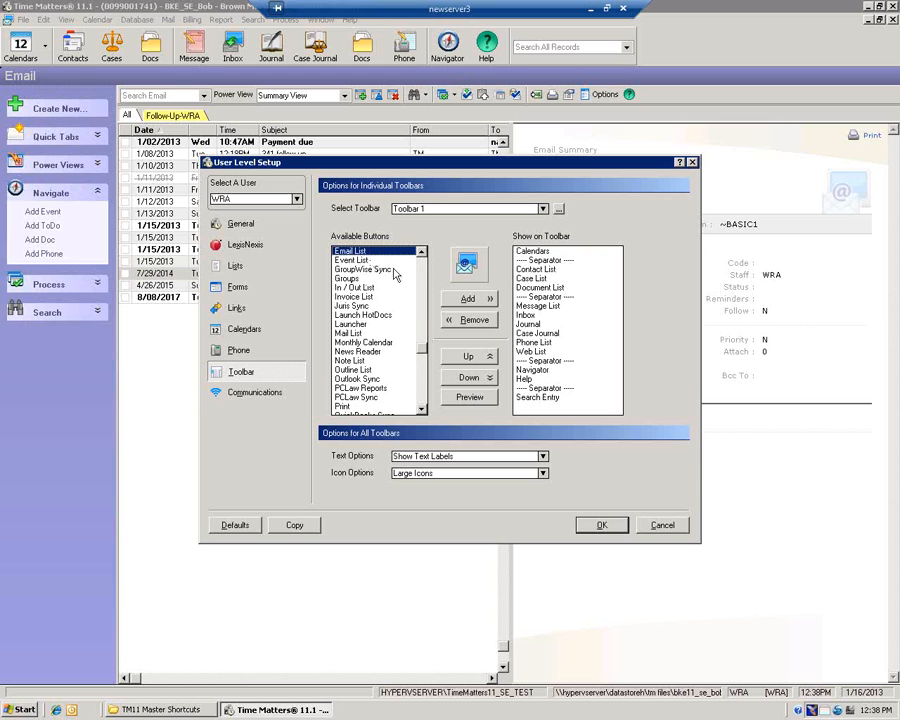
left_click(465, 299)
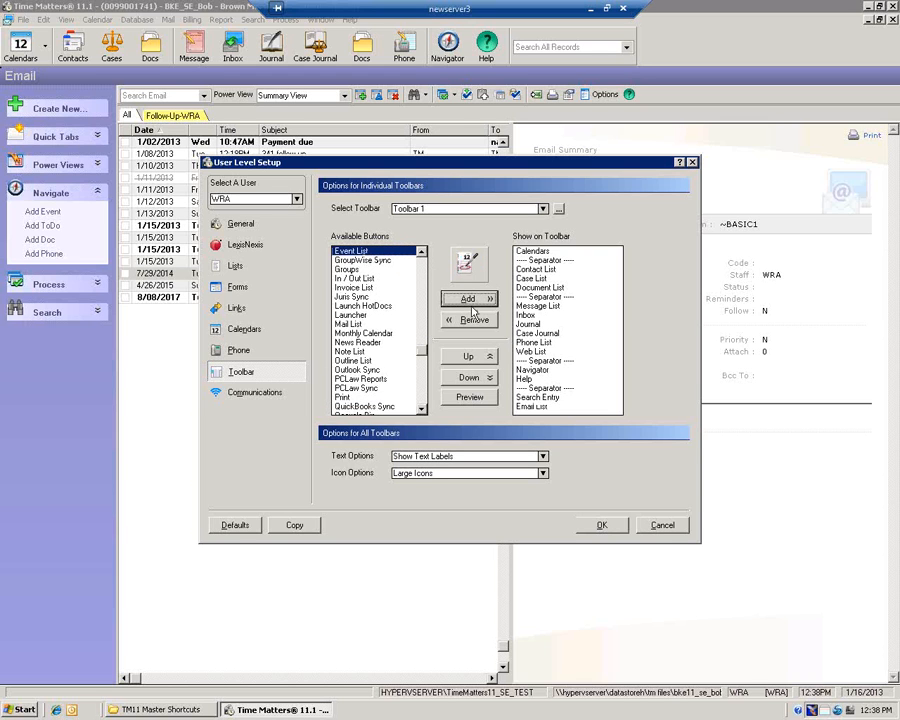
left_click(530, 405)
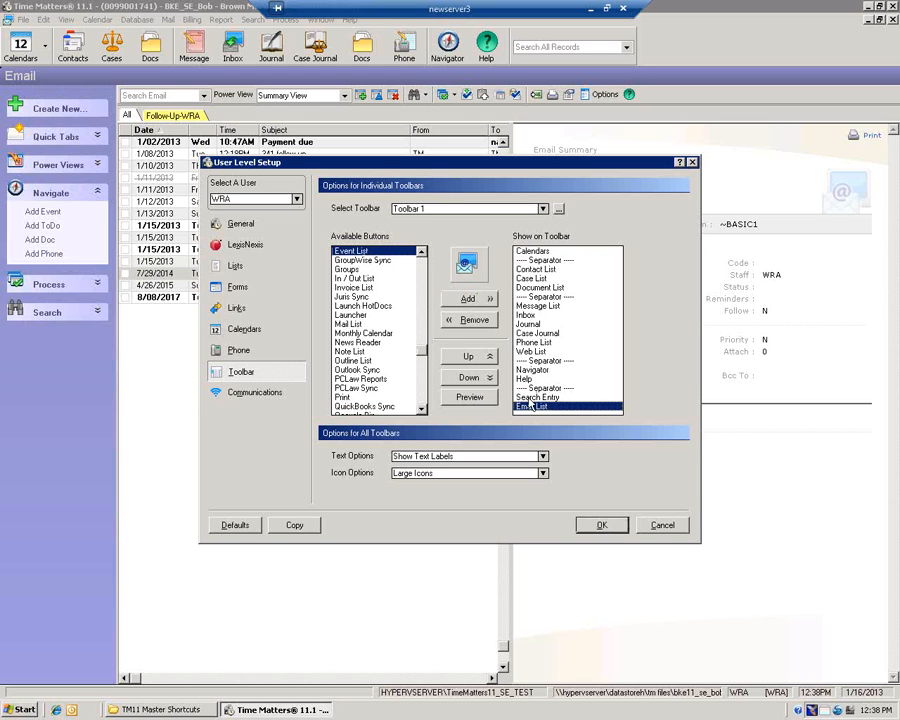
left_click(487, 362)
left_click(487, 362)
left_click(487, 362)
left_click(487, 362)
left_click(487, 362)
left_click(487, 362)
left_click(487, 362)
left_click(487, 362)
left_click(487, 362)
left_click(487, 362)
left_click(487, 362)
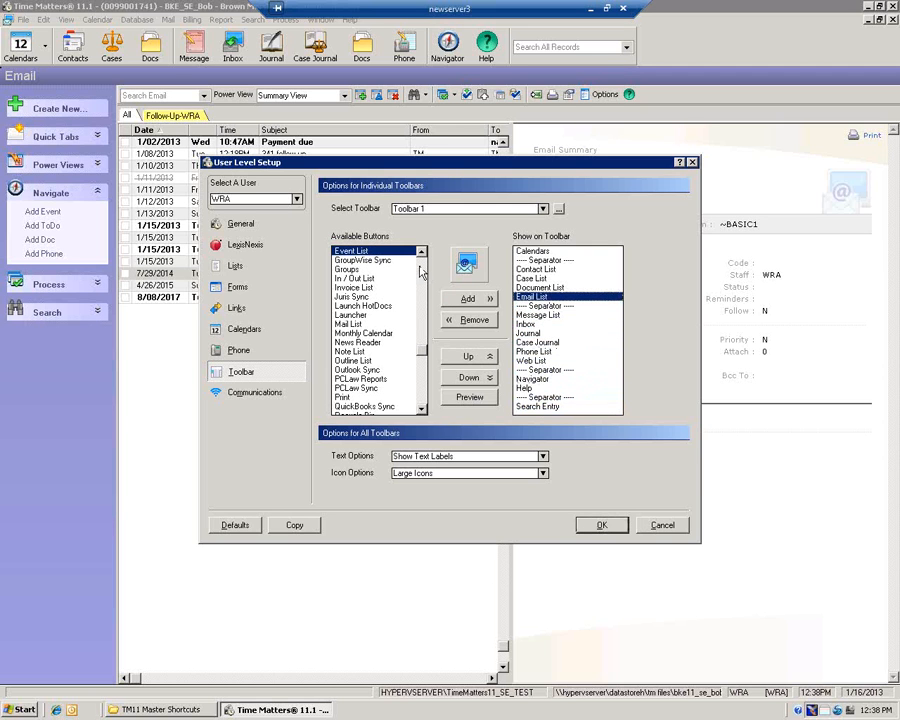
Add a Separator and move it up just before Email List
scroll(421, 276, "up", 10)
left_click(366, 252)
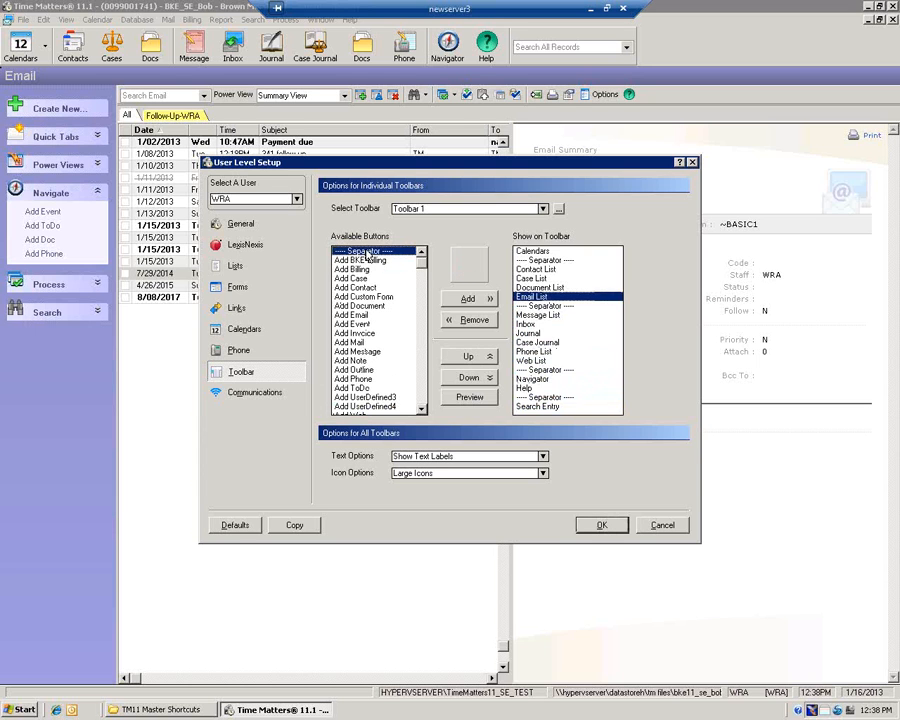
double_click(366, 252)
left_click(617, 407)
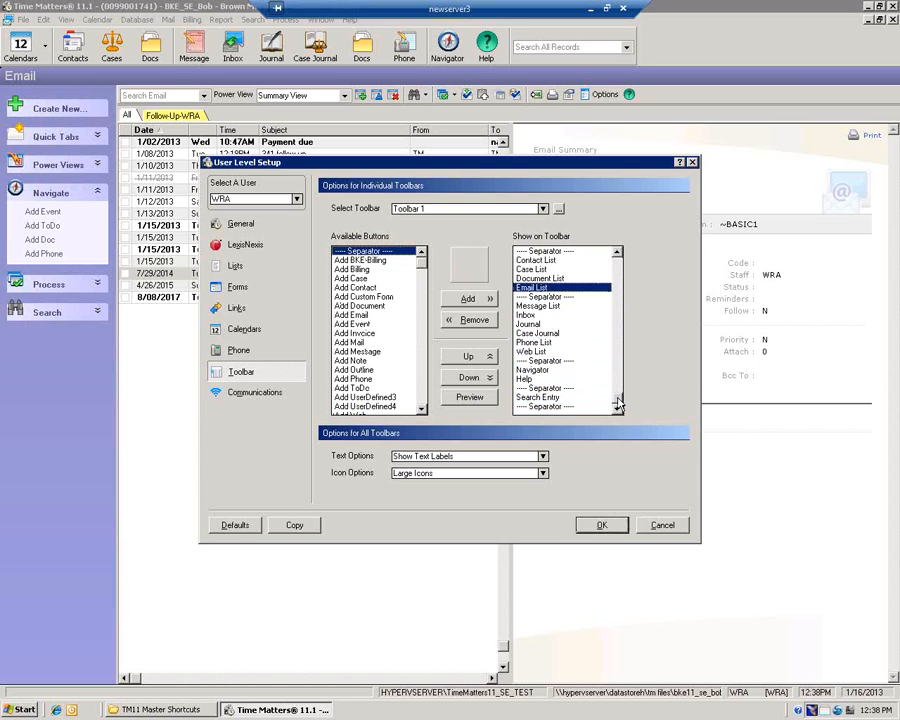
left_click(560, 407)
left_click(487, 357)
left_click(487, 357)
left_click(487, 357)
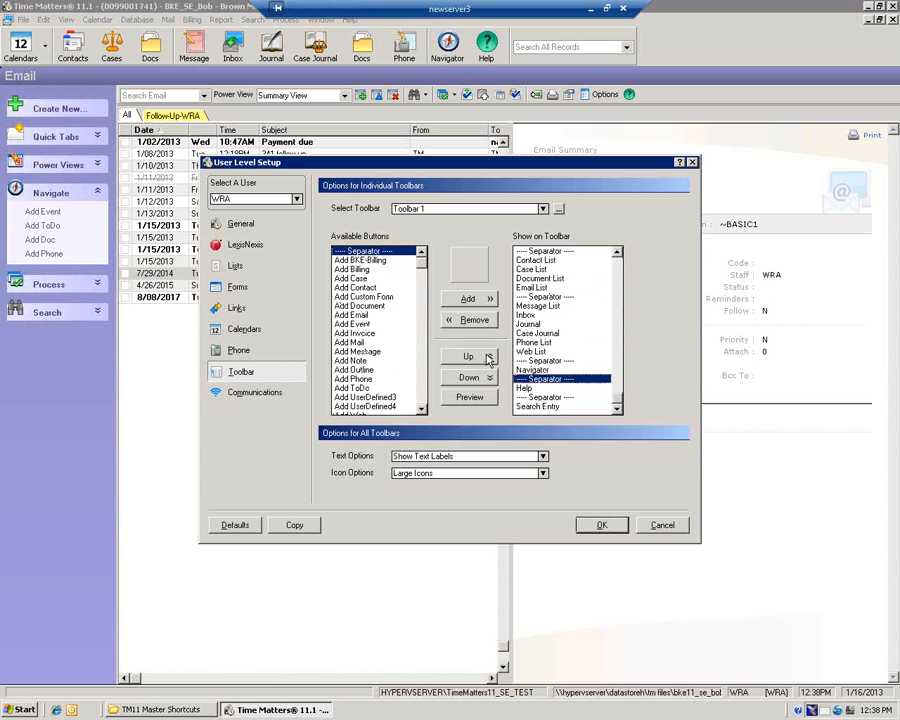
double_click(487, 357)
double_click(487, 357)
left_click(487, 357)
double_click(487, 357)
left_click(487, 357)
double_click(487, 357)
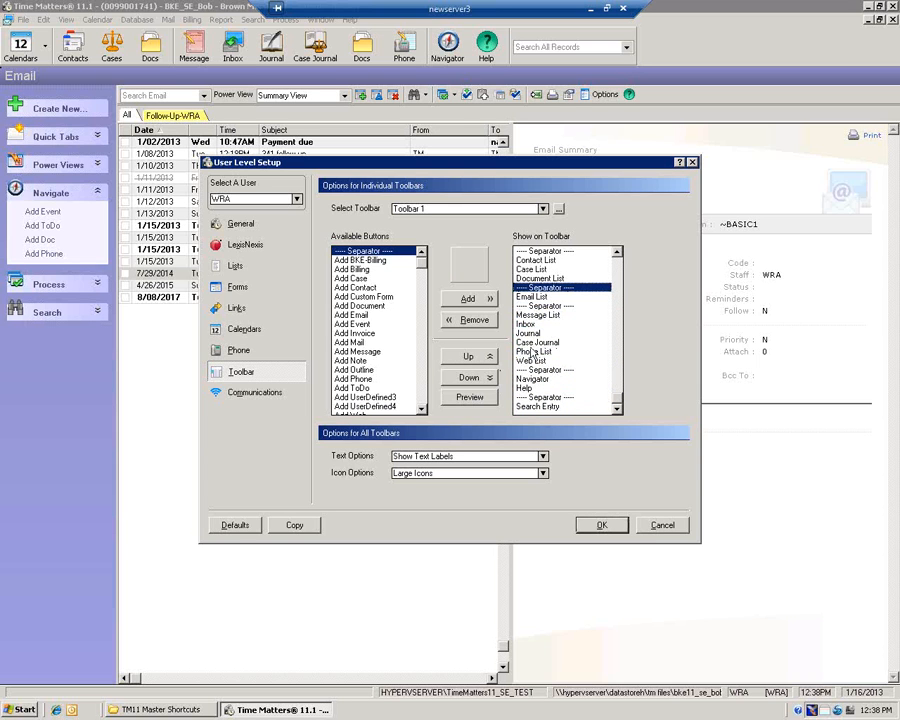
Preview the customised Toolbar 1, then accept the changes with OK
left_click(474, 397)
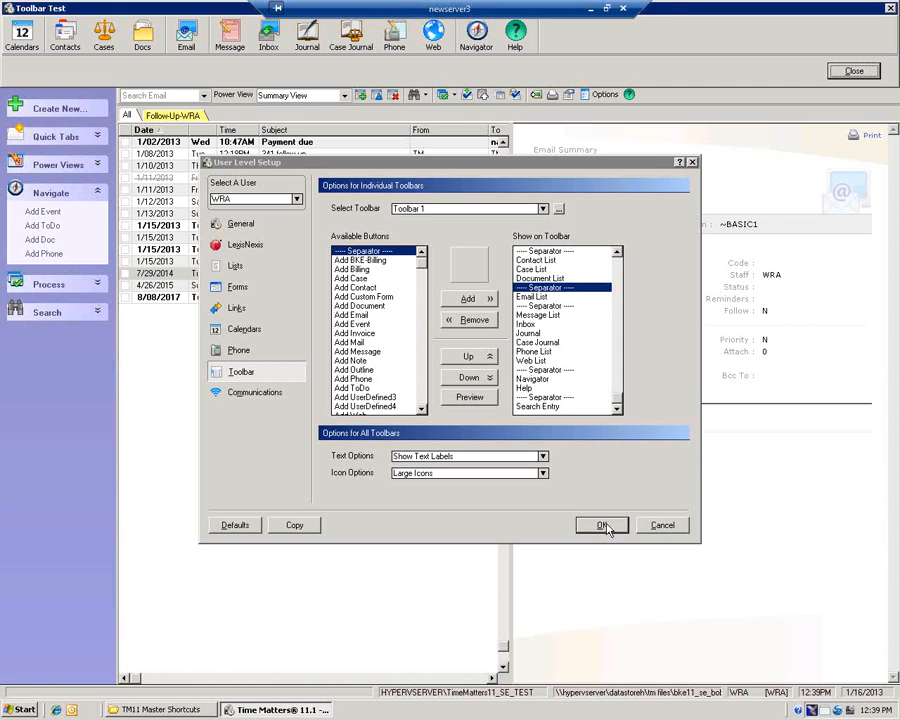
left_click(855, 72)
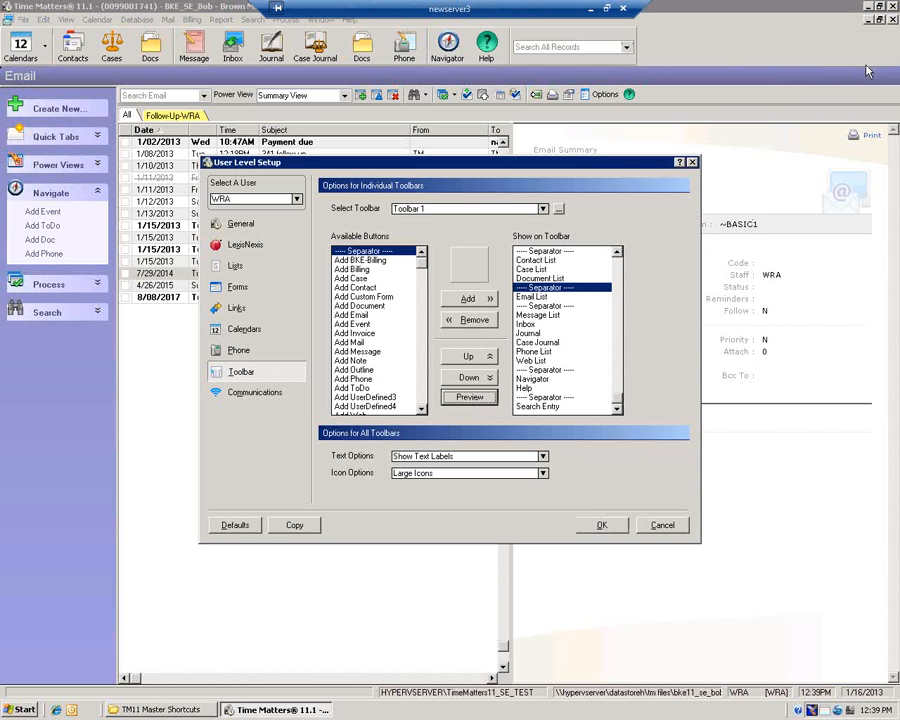
left_click(615, 530)
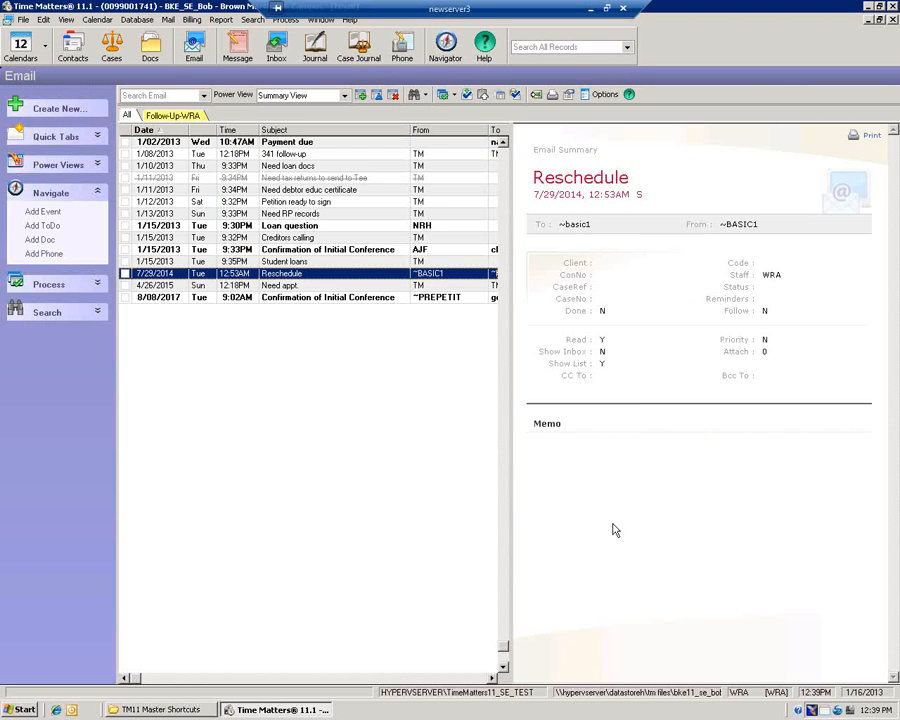
Use the new Email toolbar button, switch to Follow-Up-WRA, and open the 'Creditors calling' email
left_click(196, 42)
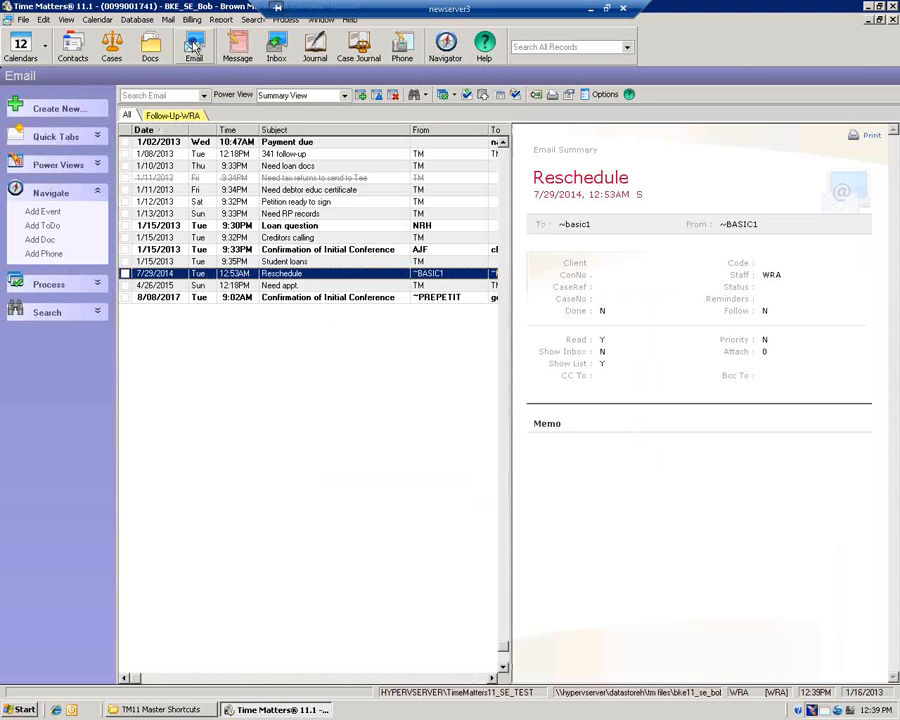
left_click(172, 115)
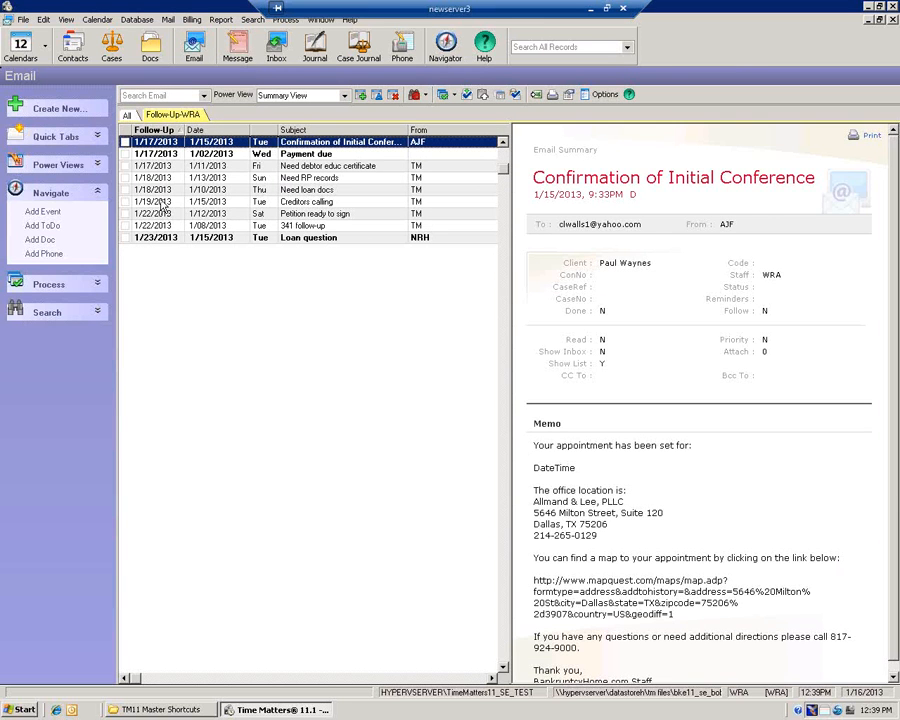
left_click(165, 203)
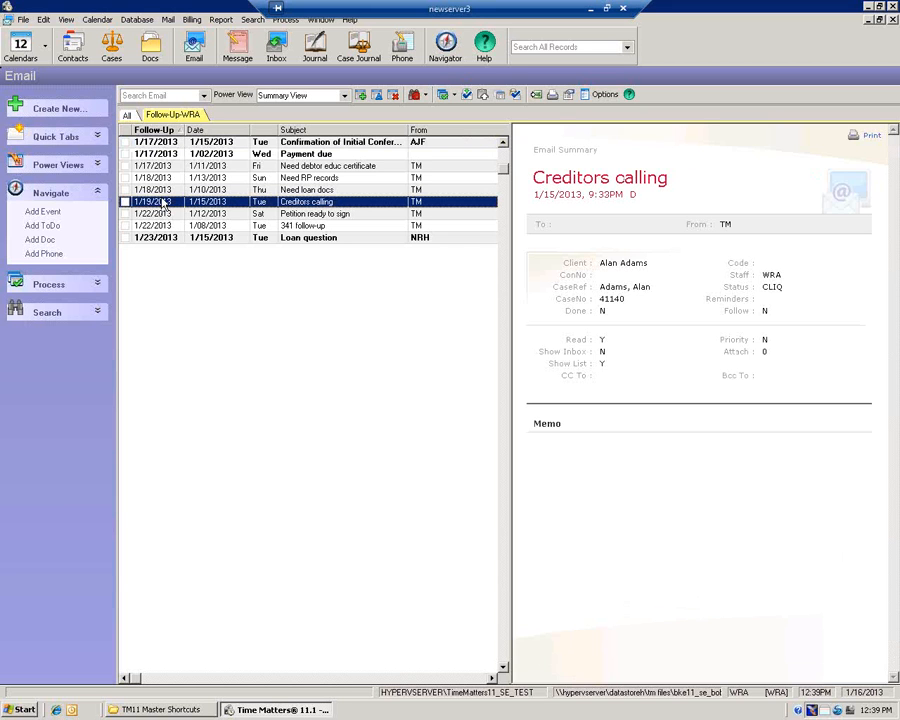
double_click(163, 203)
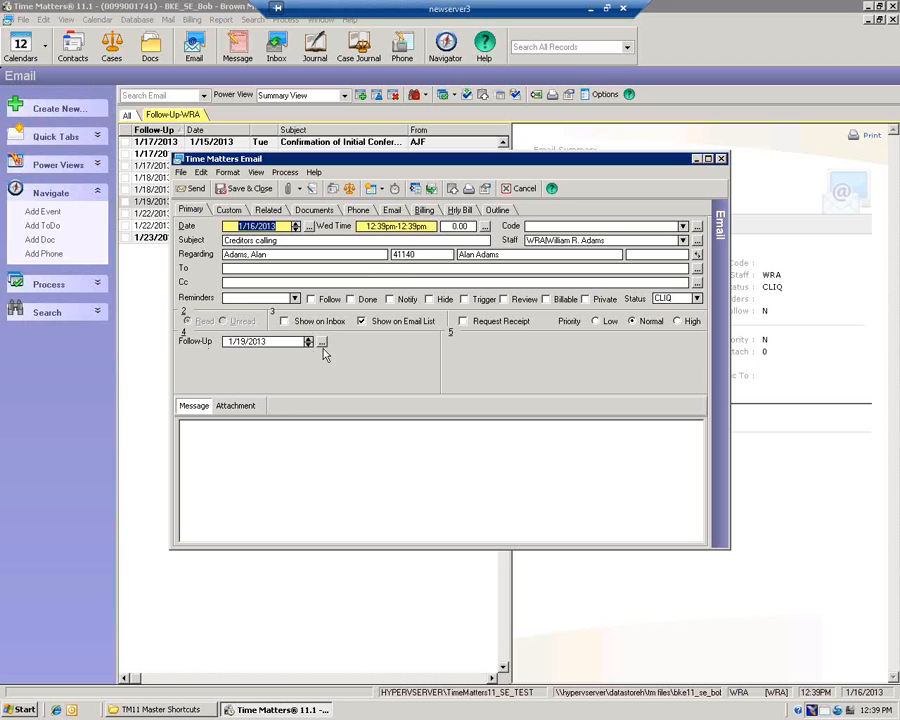
Tick Done on the Creditors calling email's reminder and save and close it
left_click(351, 299)
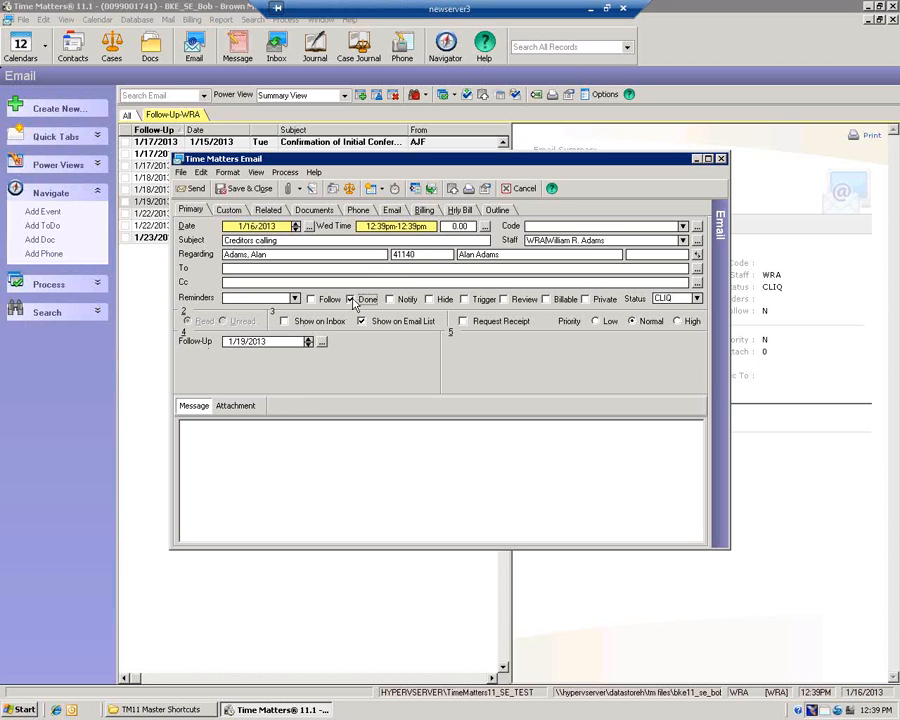
left_click_drag(273, 160, 268, 247)
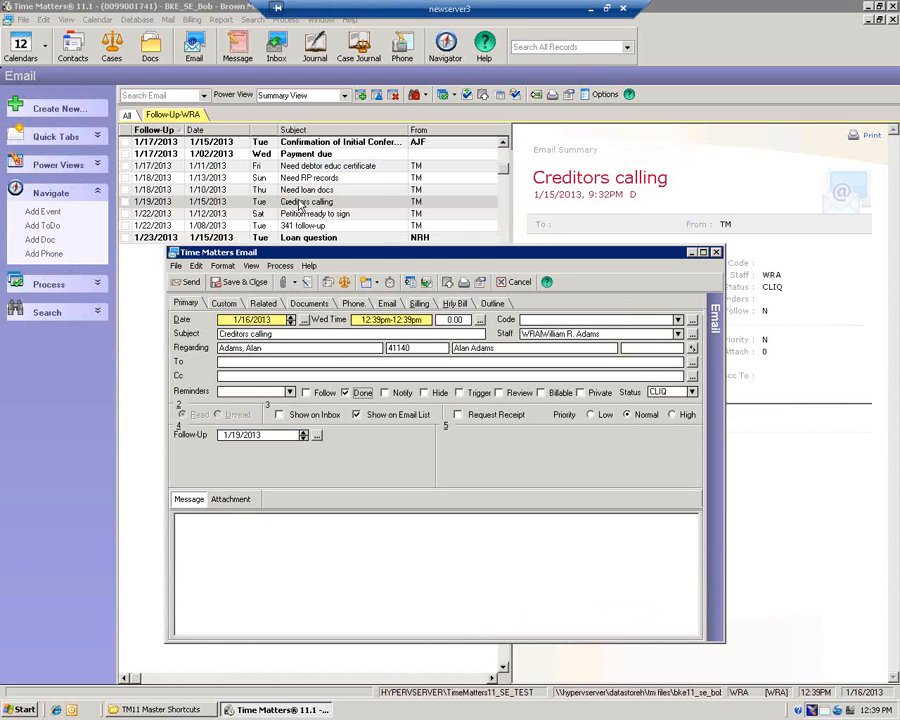
left_click(233, 283)
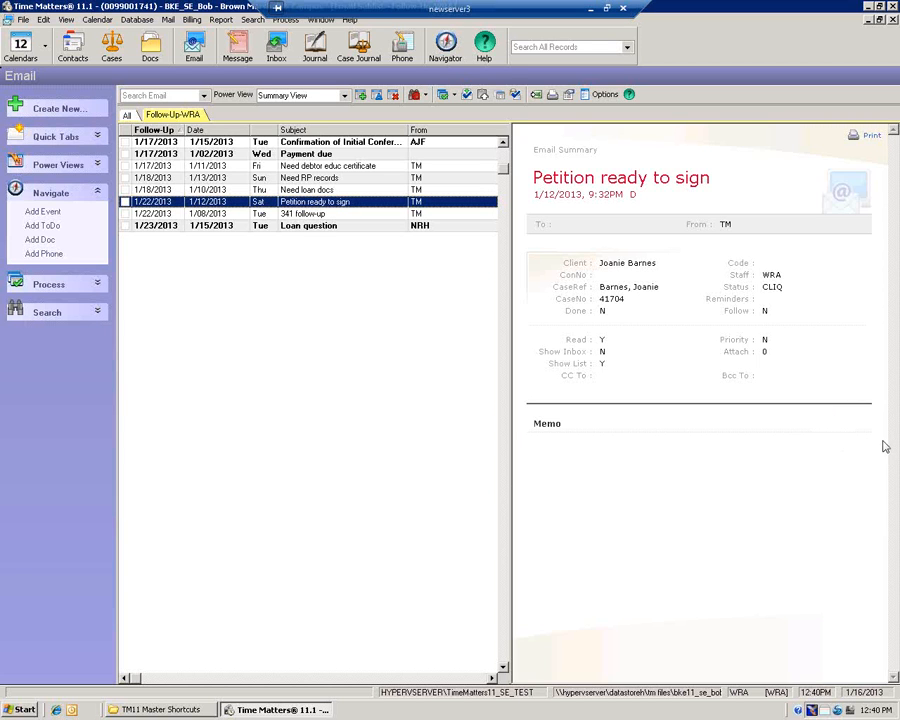
left_click(714, 64)
key("Down")
key("Down")
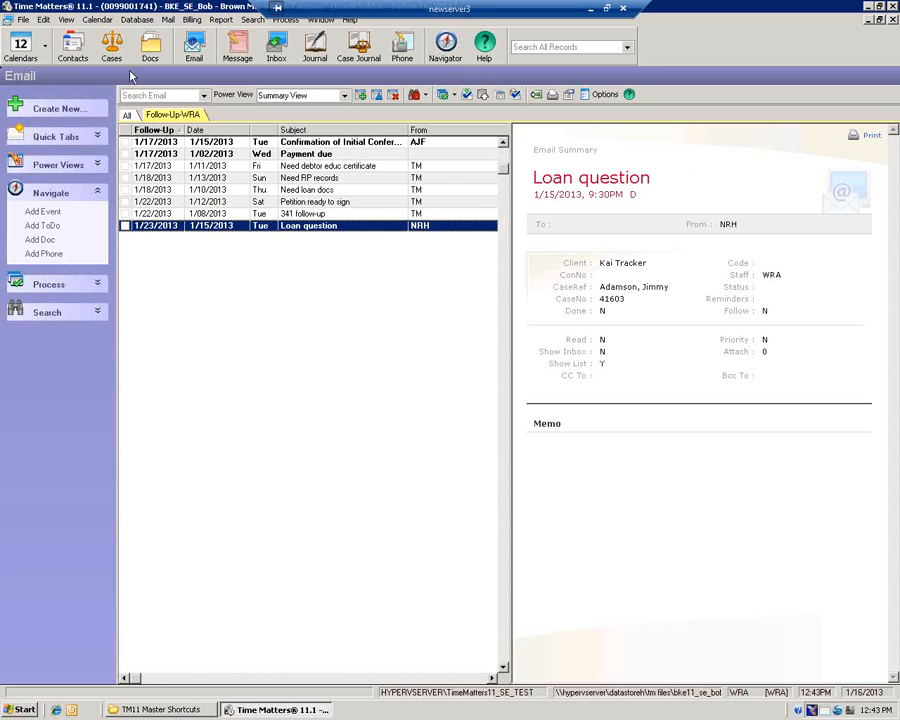
Go to the Contacts list, select a contact, and show File > New Record's record types
left_click(117, 48)
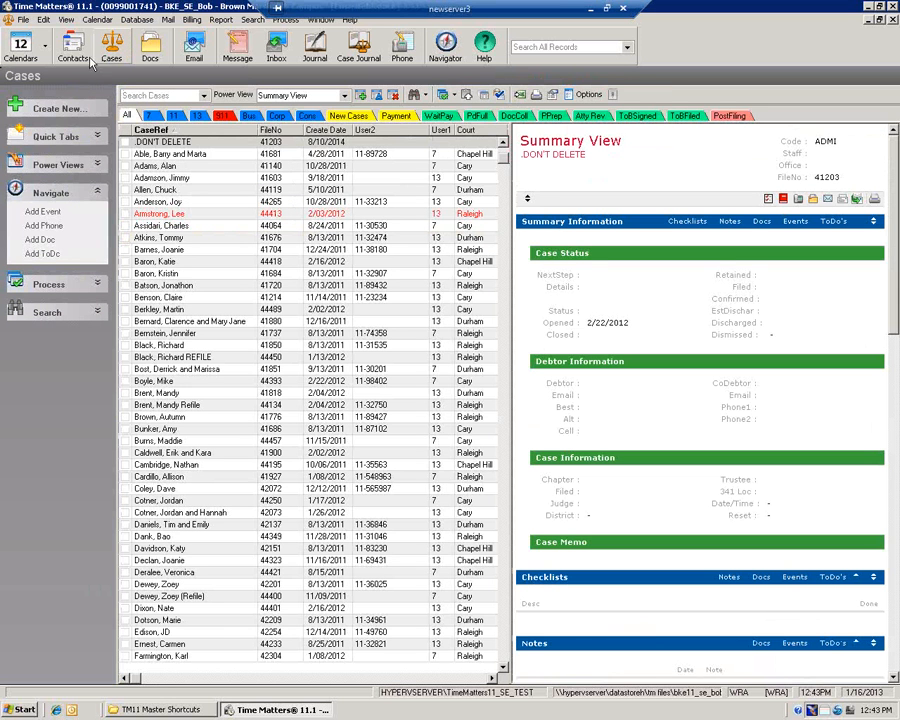
left_click(72, 50)
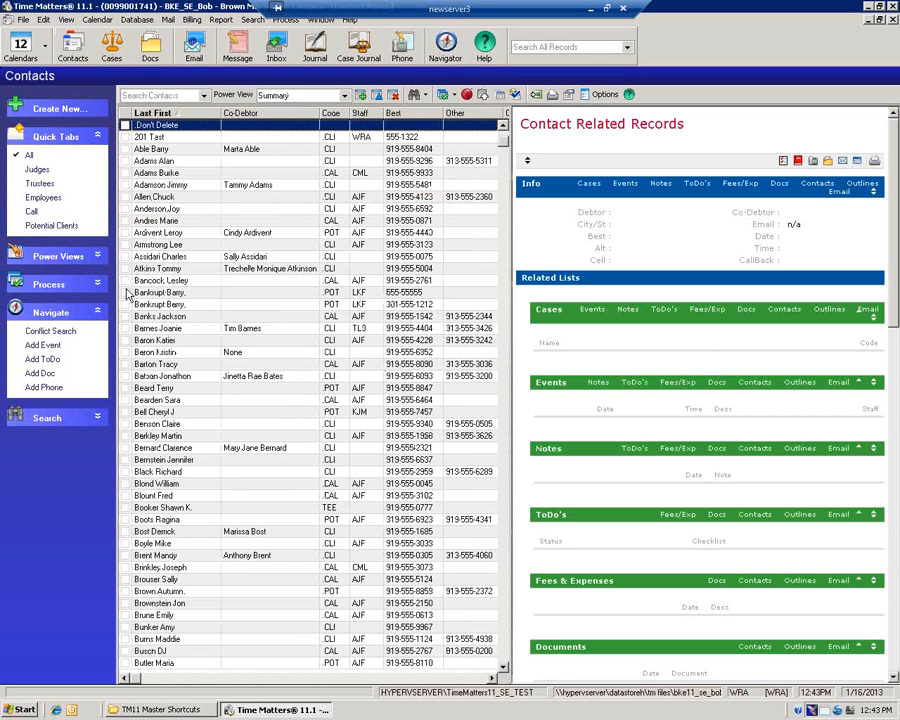
left_click(158, 281)
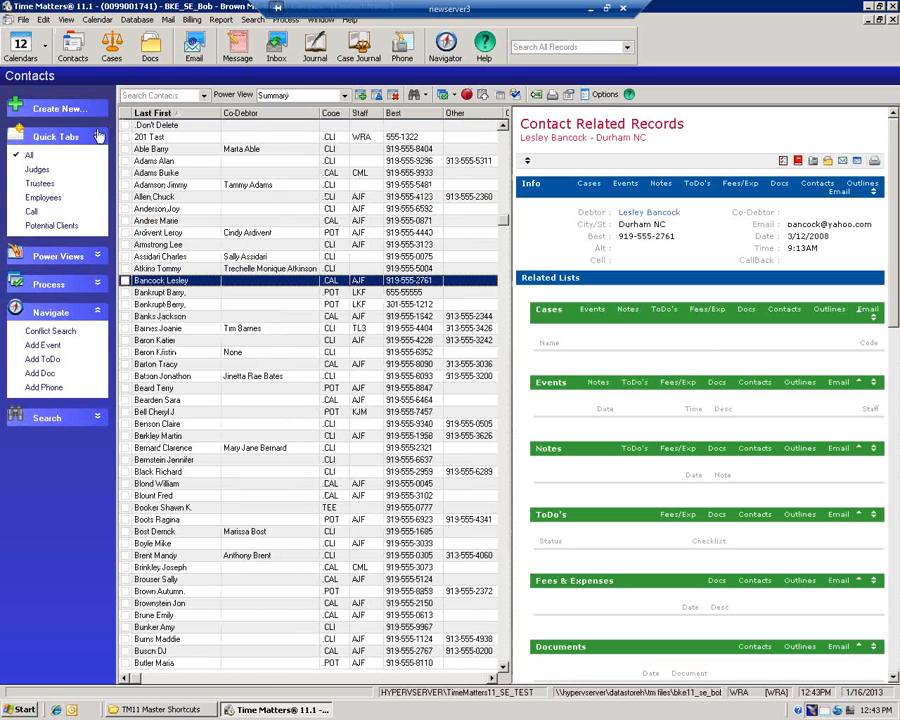
left_click(22, 20)
mouse_move(55, 33)
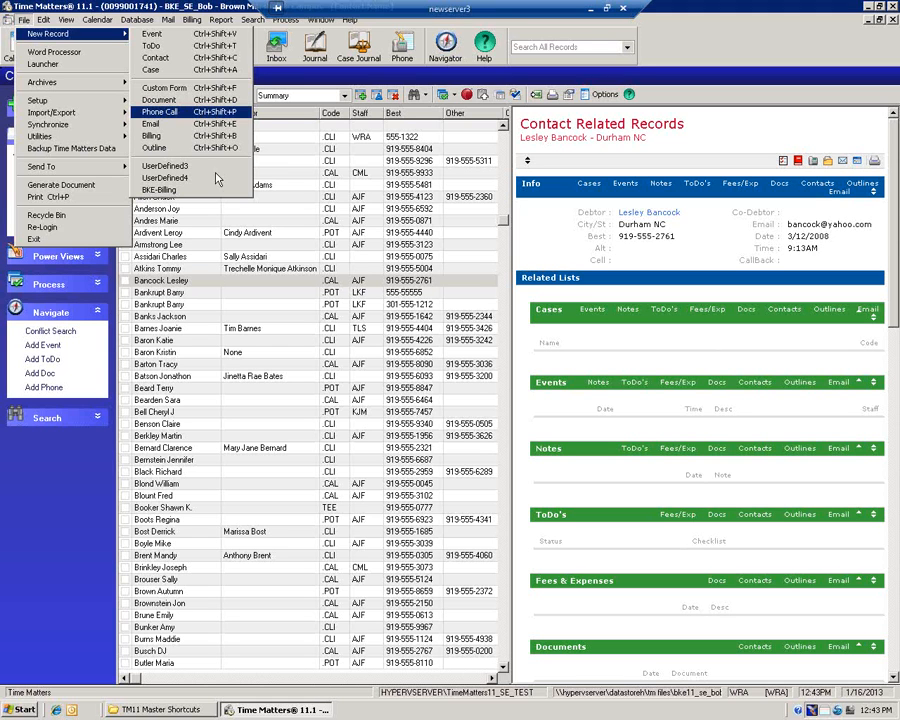
Fill a new phone call from the AutoEntry 'Debtor called re need to attend hearing', then cancel it
left_click(216, 281)
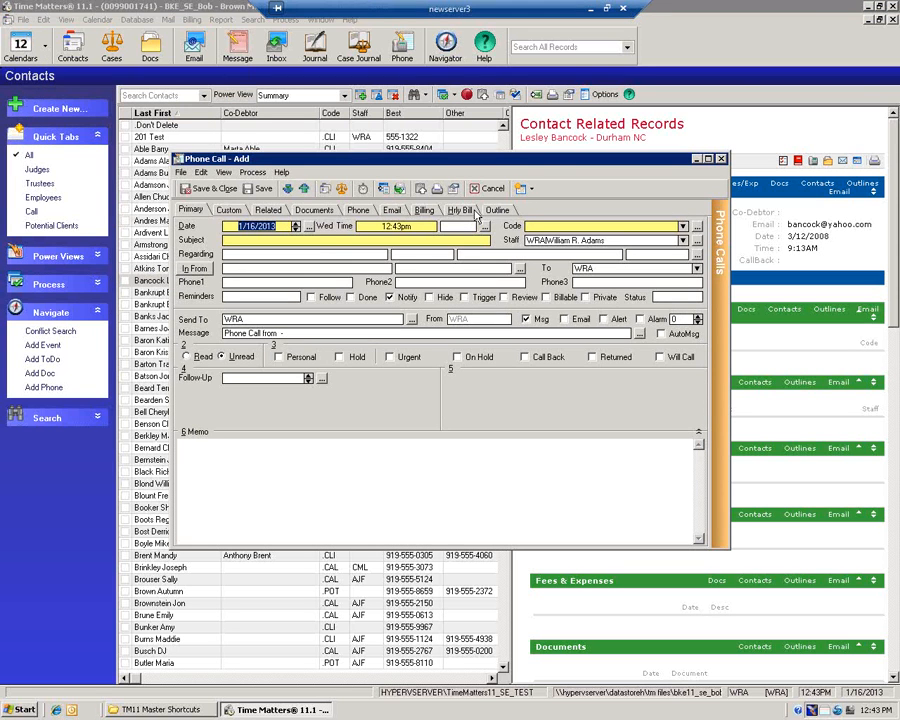
left_click(521, 189)
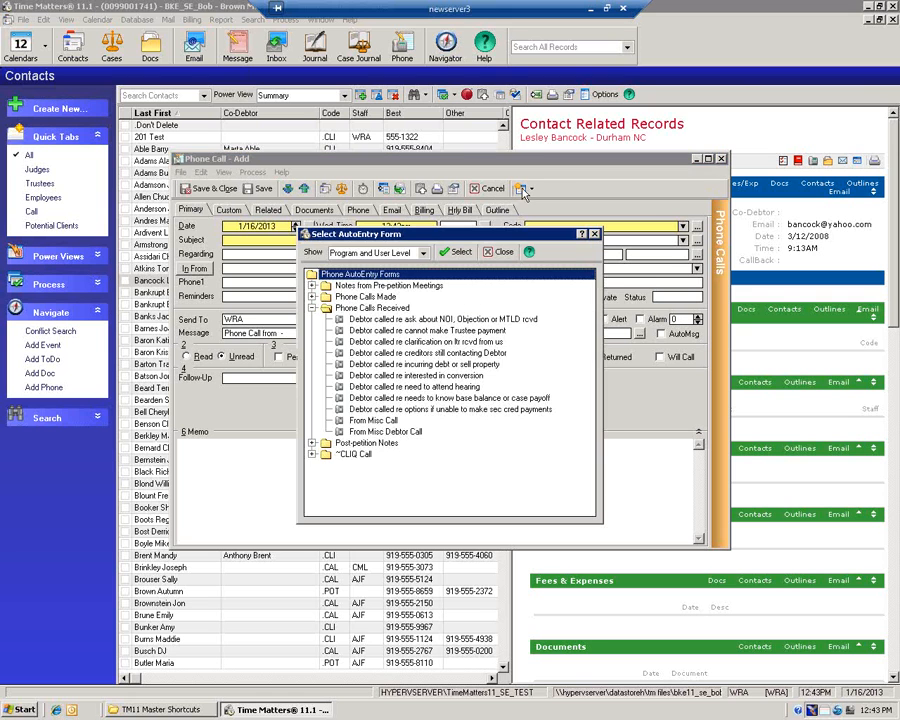
left_click(420, 388)
double_click(420, 390)
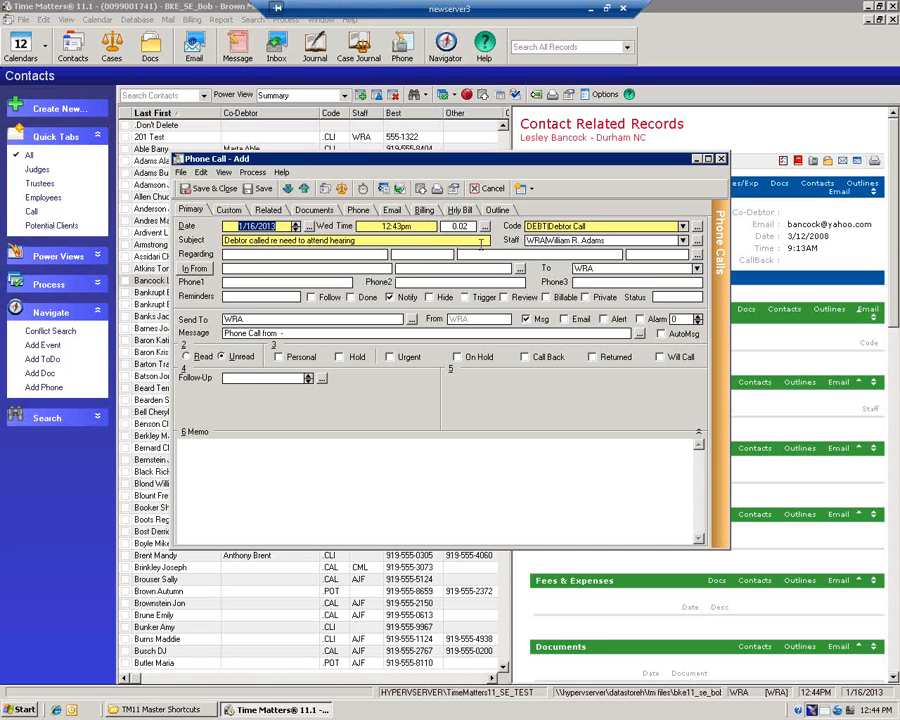
left_click(493, 193)
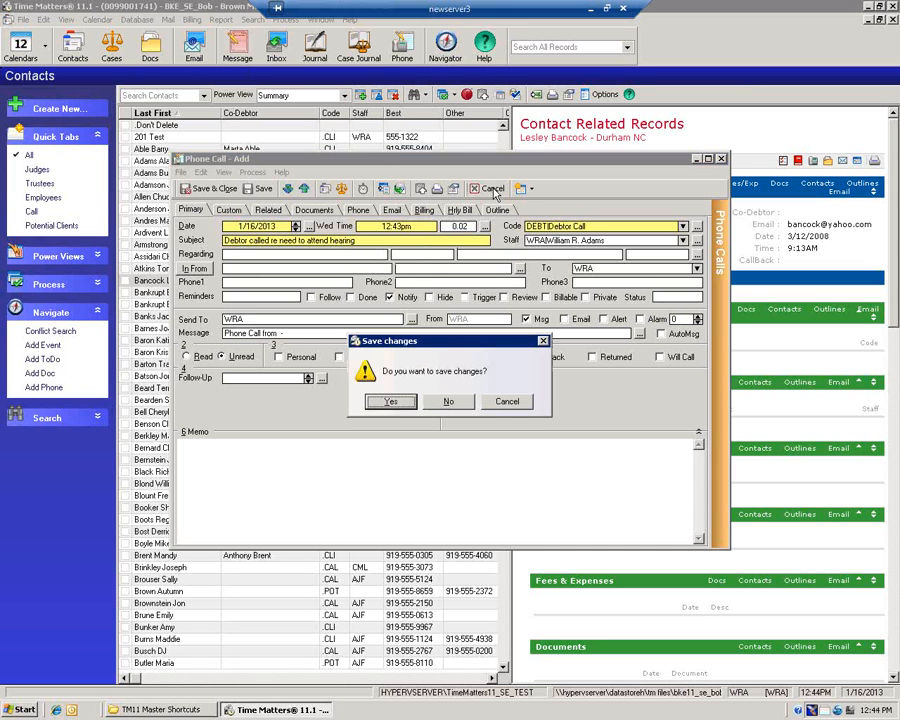
Discard the unsaved call, then run the Cases trigger 'Debtor called re need to attend hearing'
left_click(449, 401)
left_click(113, 50)
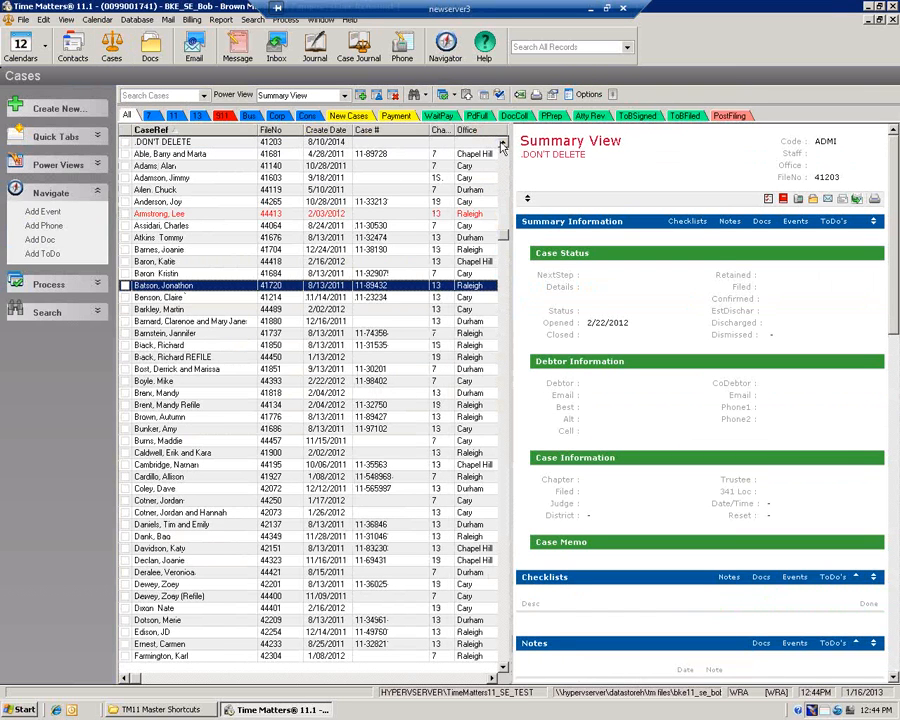
left_click(613, 95)
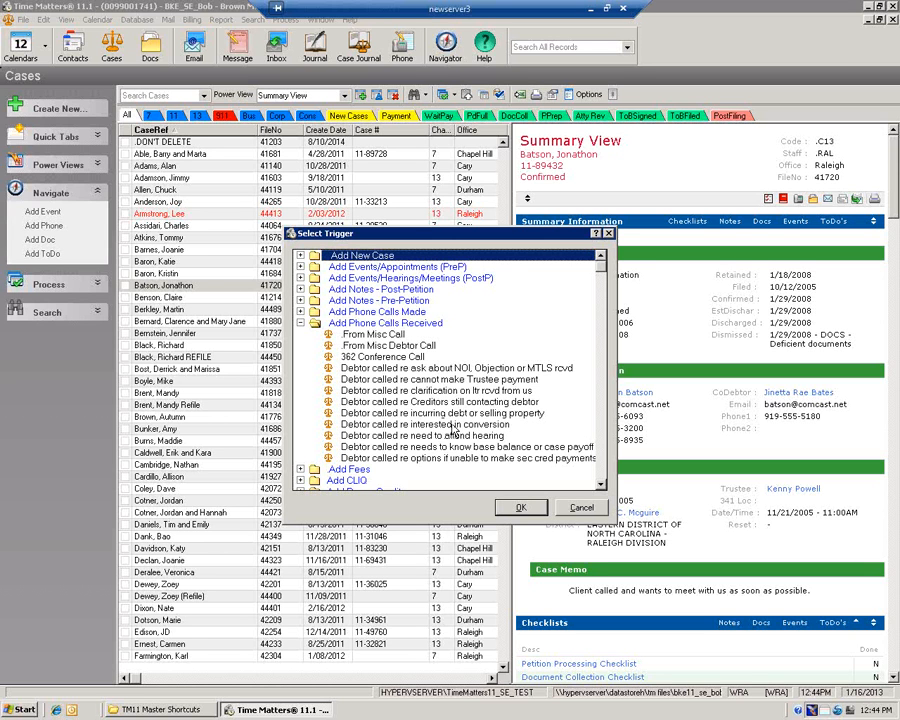
left_click(455, 436)
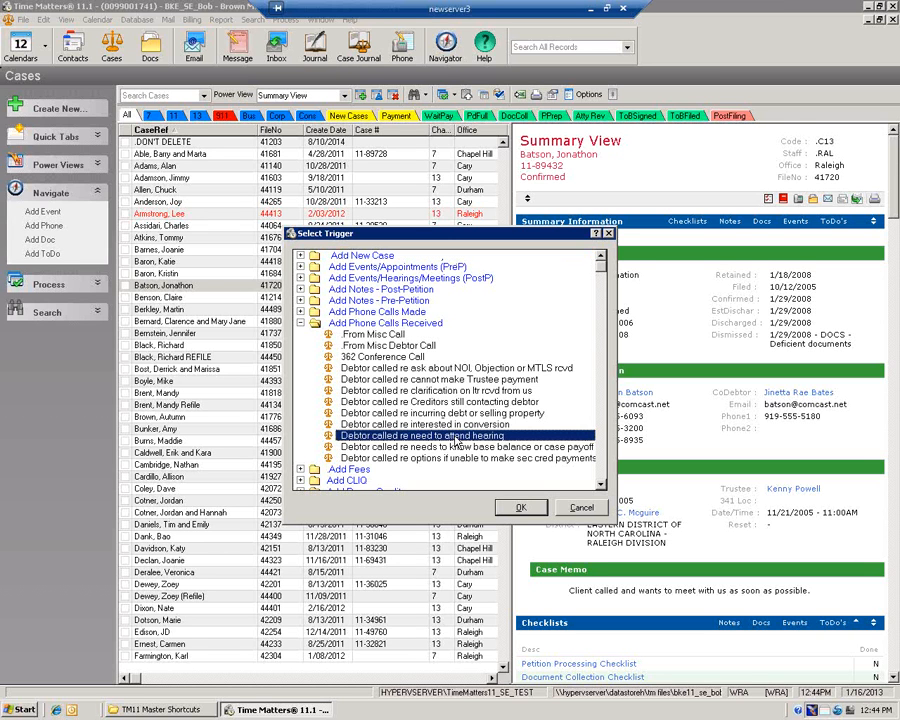
double_click(455, 437)
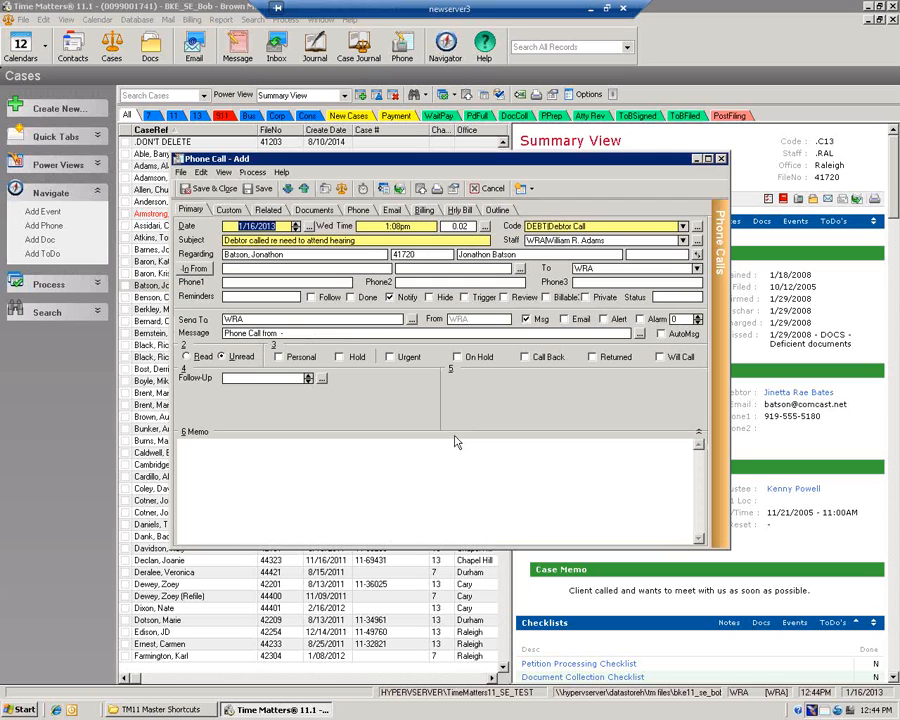
Move the phone call form to the upper left and toggle In From/Out To, ending incoming
left_click_drag(528, 167, 386, 68)
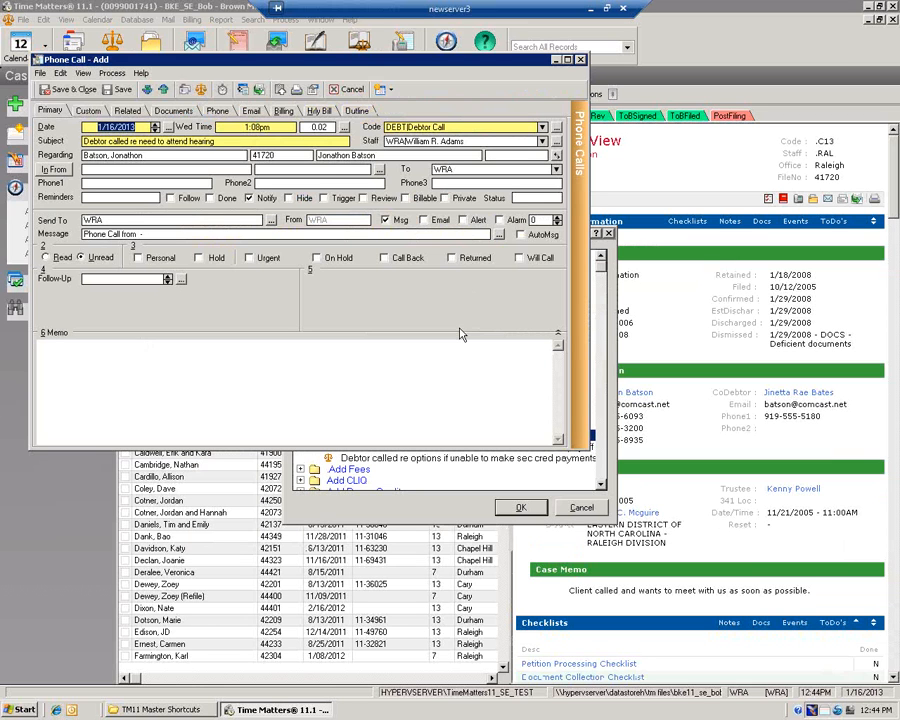
left_click(474, 141)
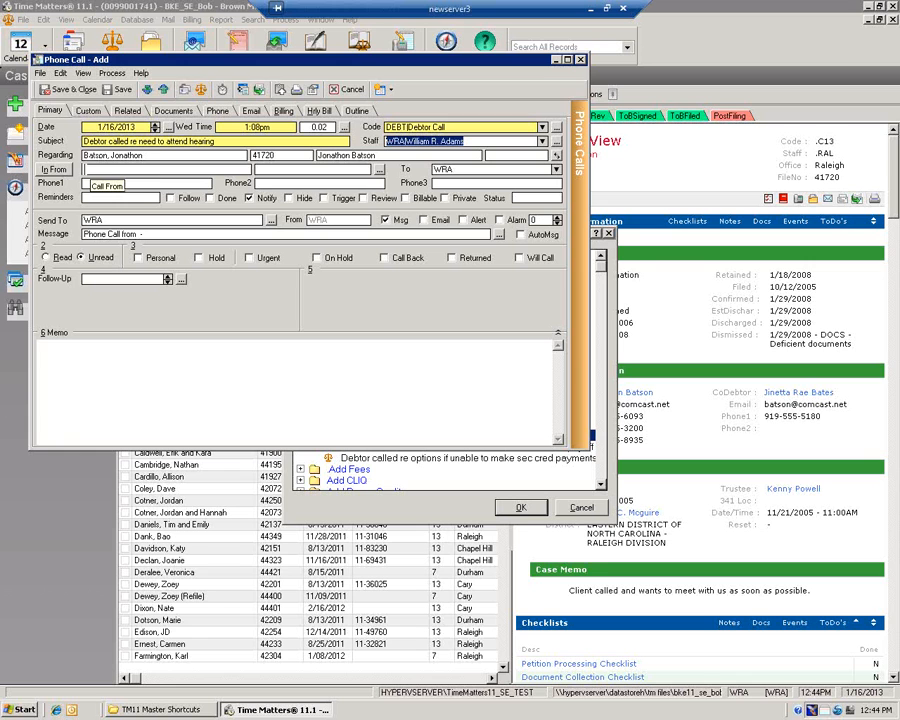
left_click(55, 170)
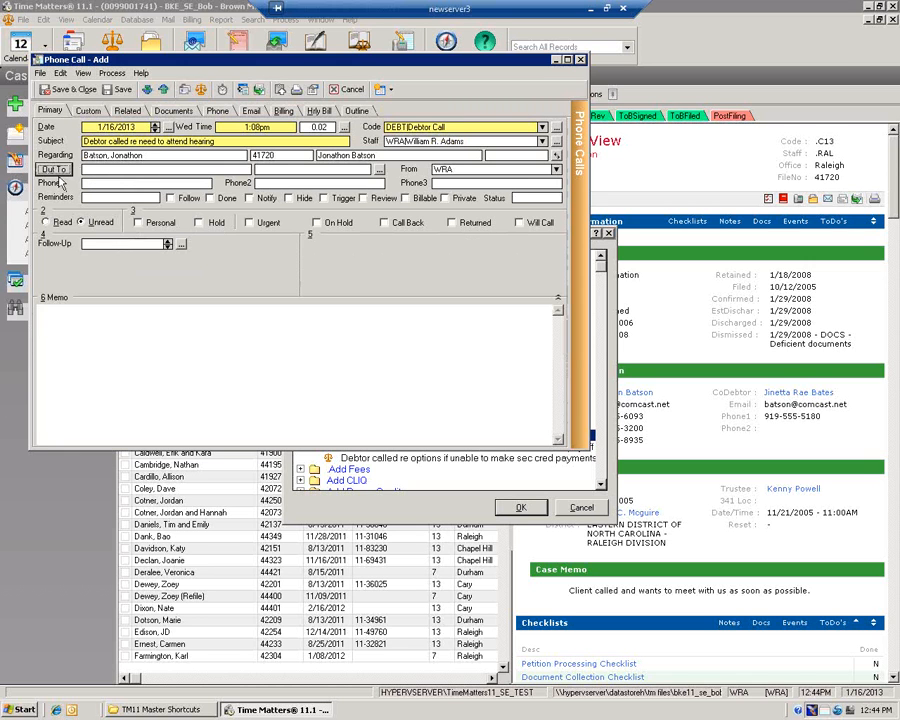
left_click(55, 170)
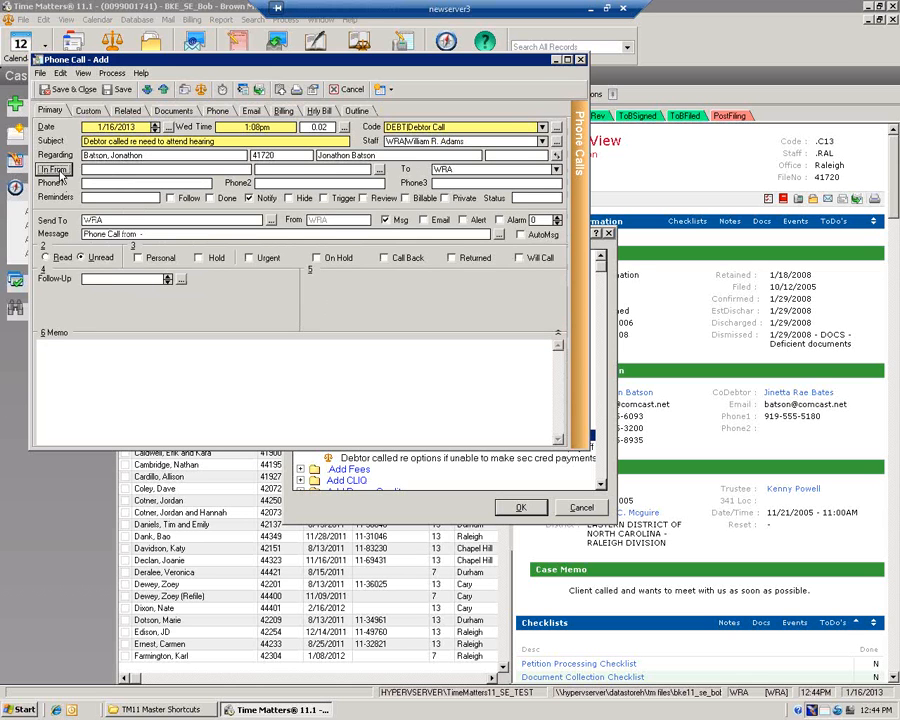
left_click(55, 170)
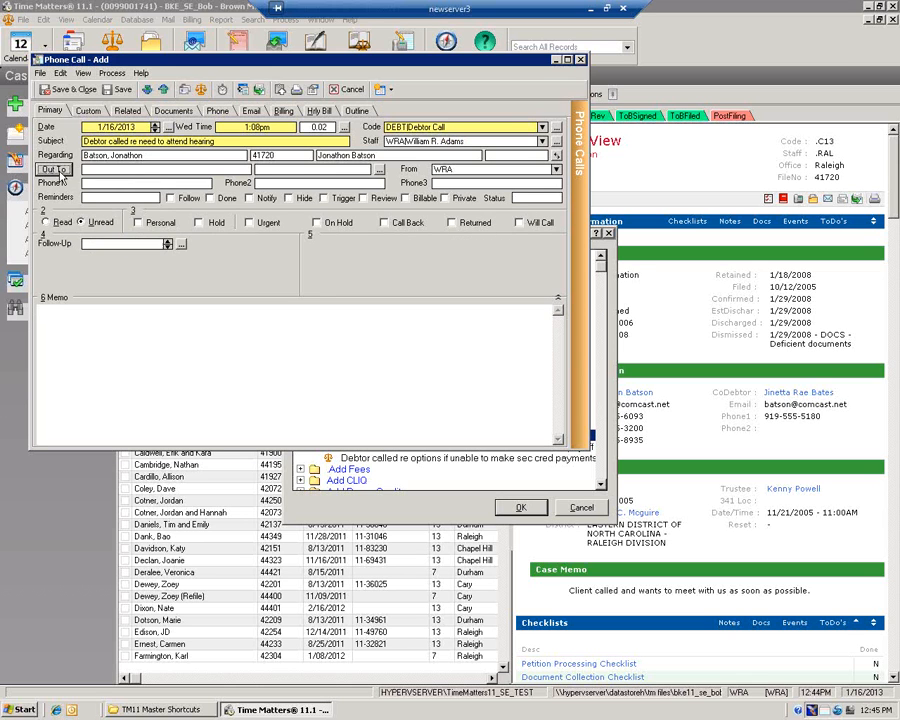
left_click(55, 170)
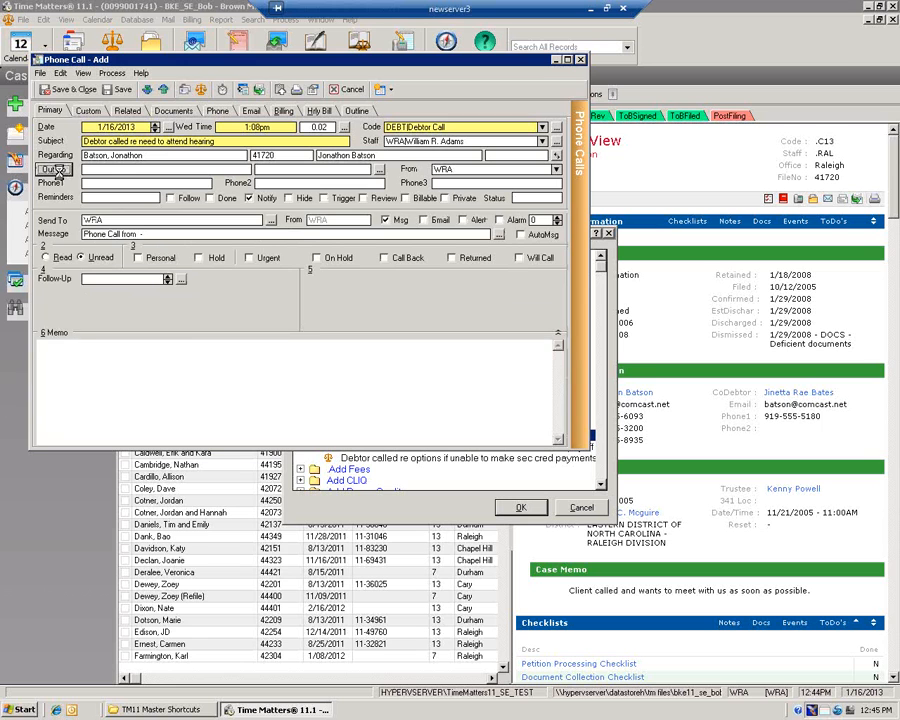
left_click(55, 170)
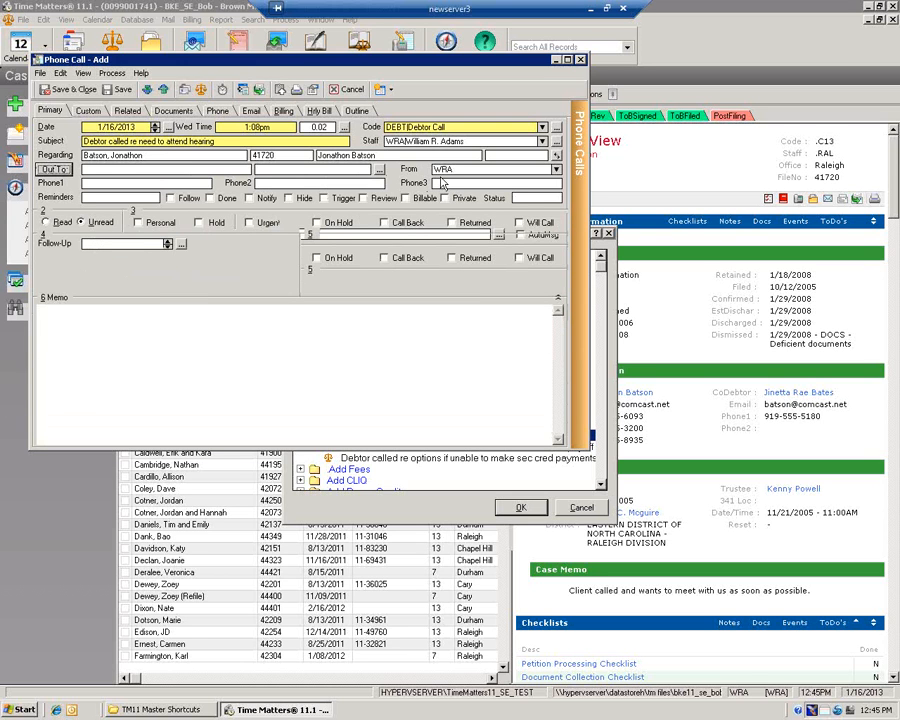
left_click(55, 170)
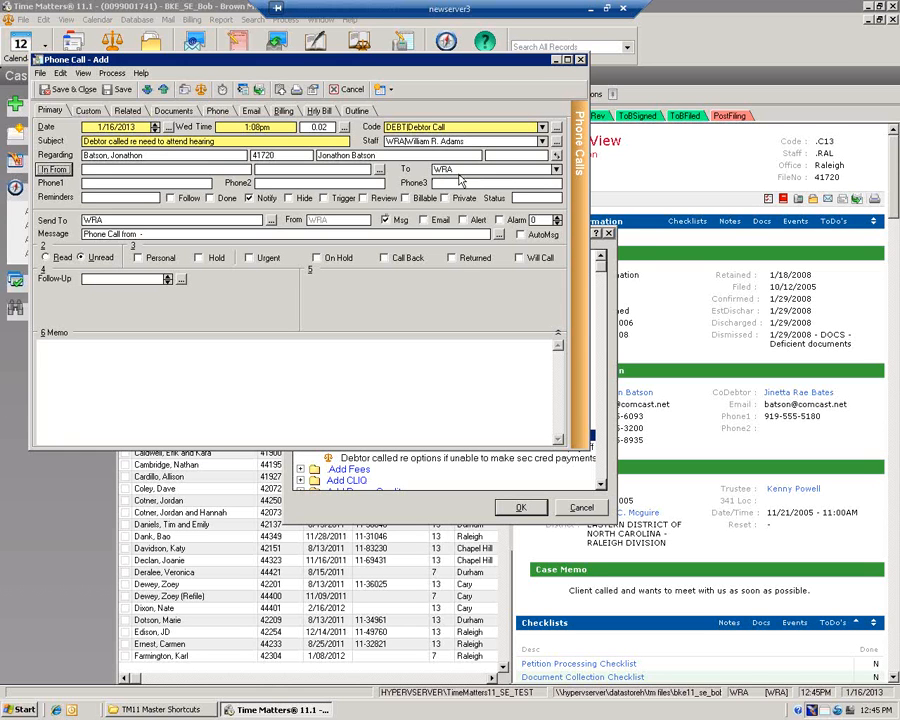
Change the call's recipient from WRA to LKF
left_click(555, 169)
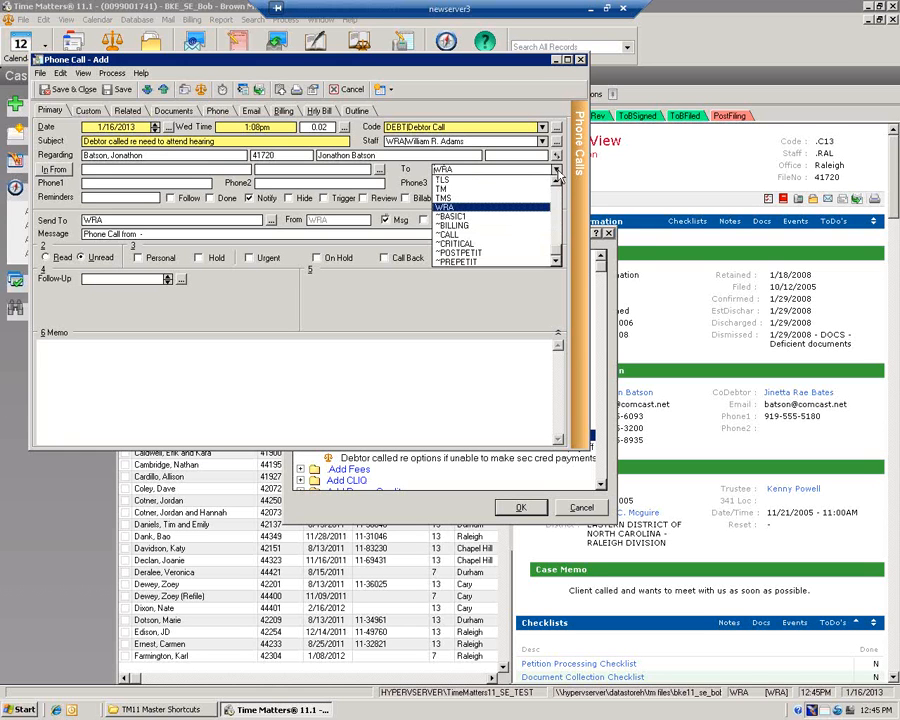
scroll(556, 180, "up", 3)
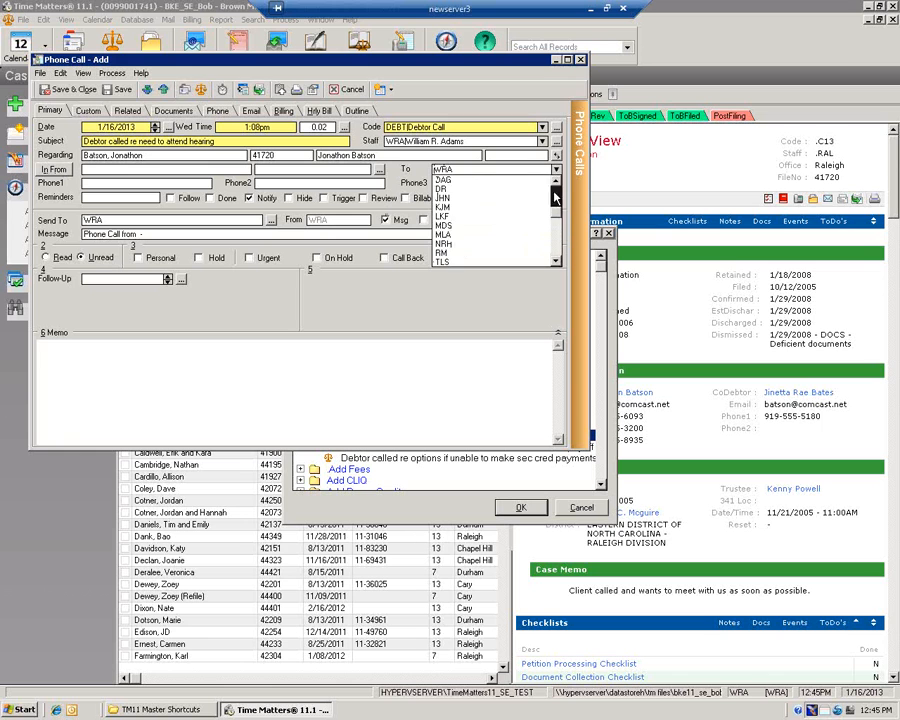
left_click(440, 181)
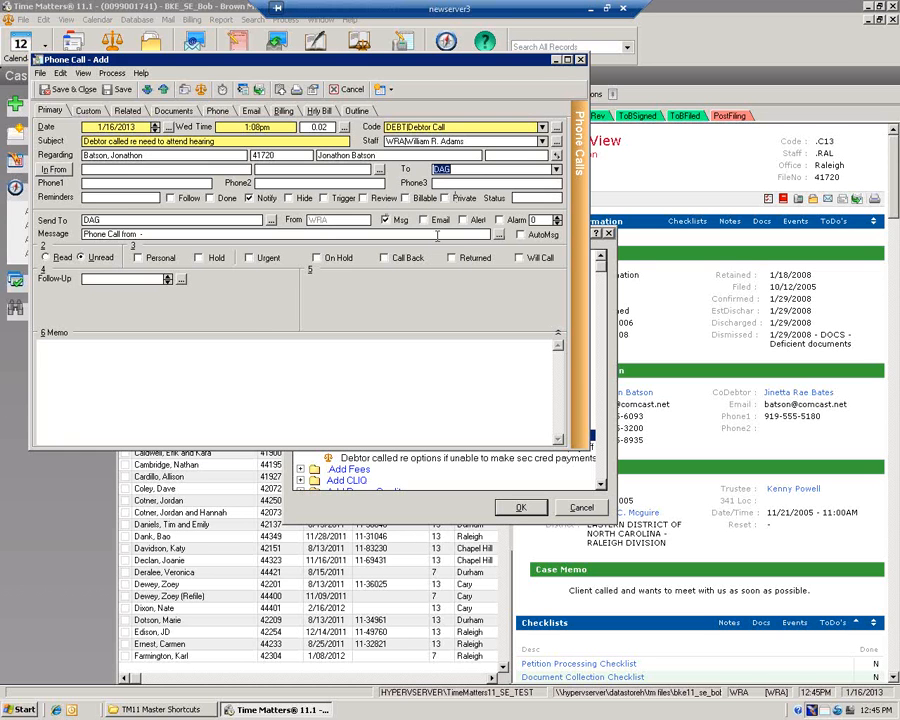
left_click(557, 172)
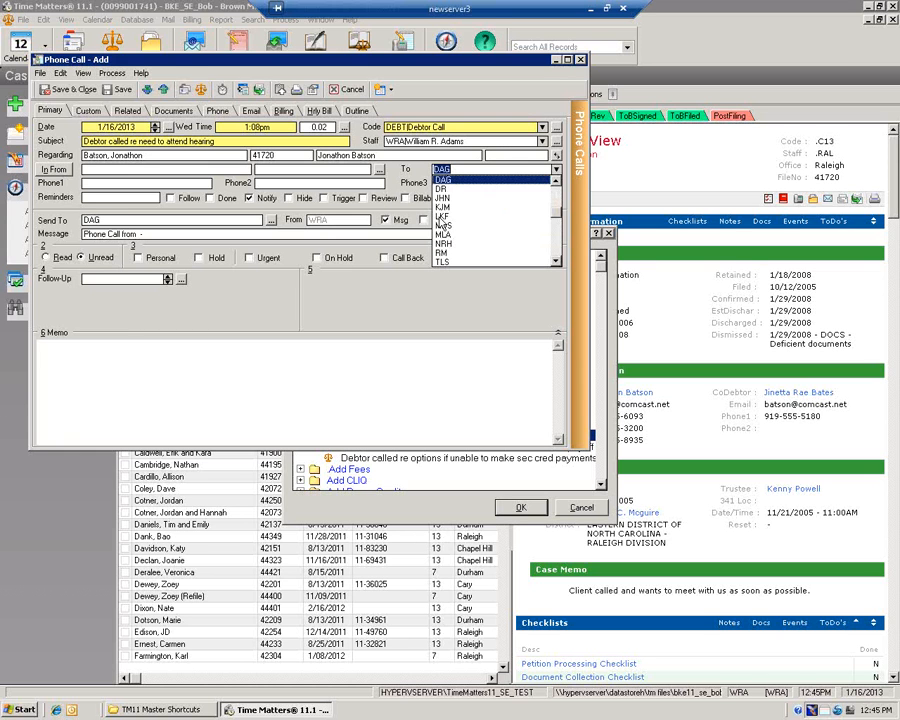
left_click(487, 268)
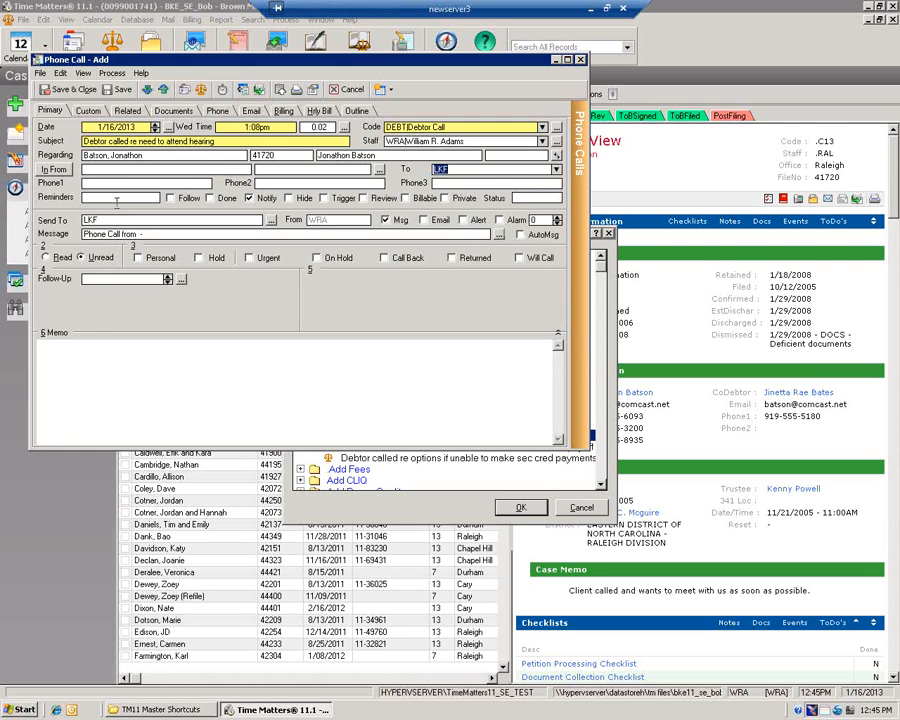
left_click(114, 362)
Enter memo 'fadf asdfas asdf' and fill the caller from a Contact Lookup entry
type("fadf asdfas asdf")
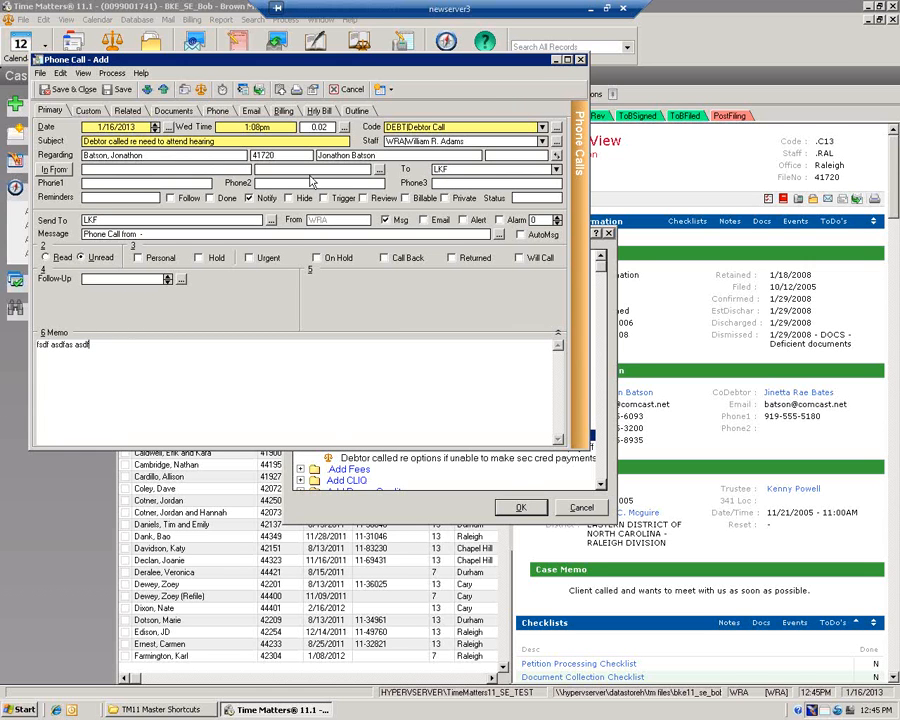
left_click(379, 170)
left_click(325, 353)
double_click(326, 356)
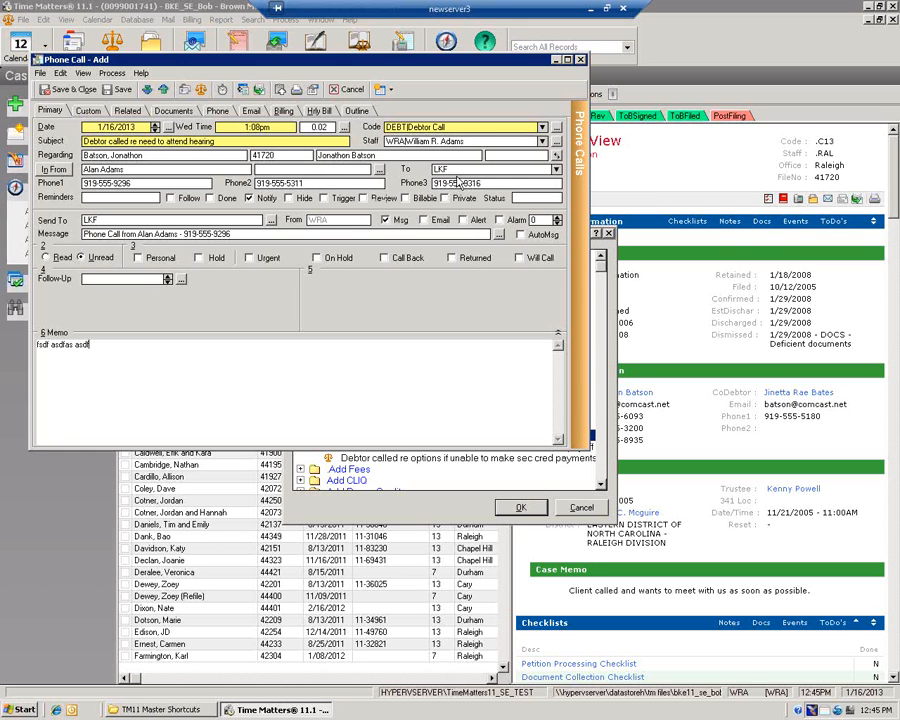
left_click_drag(449, 170, 424, 171)
left_click(467, 141)
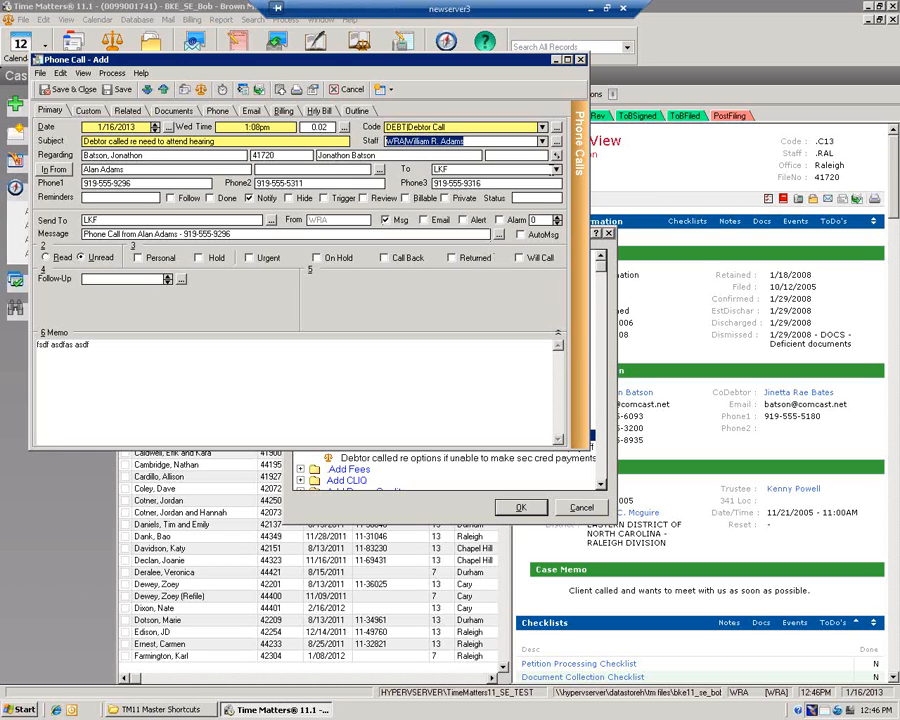
left_click(556, 170)
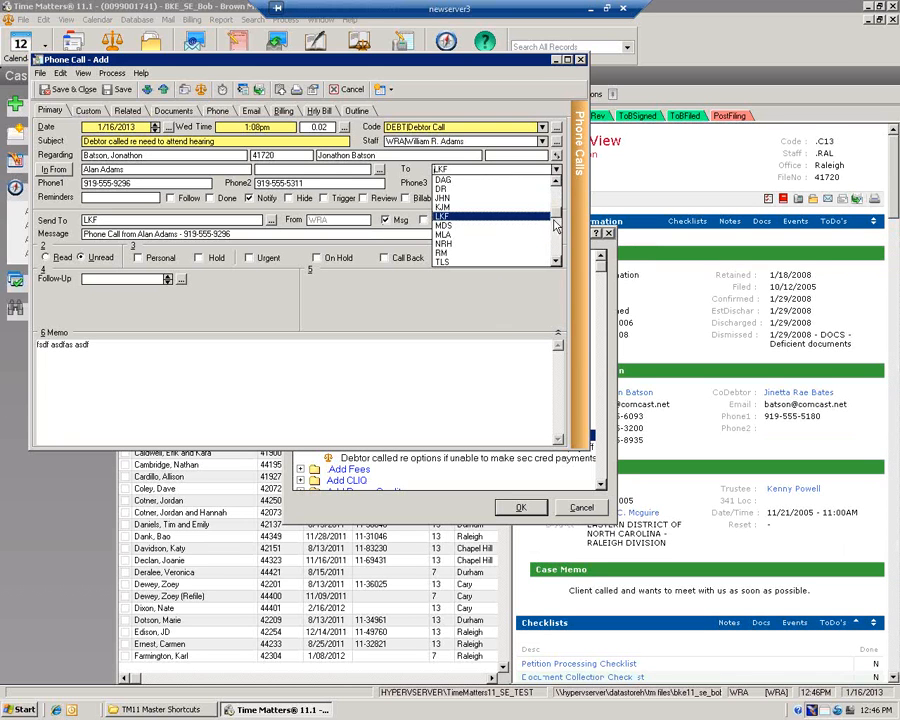
scroll(510, 253, "down", 2)
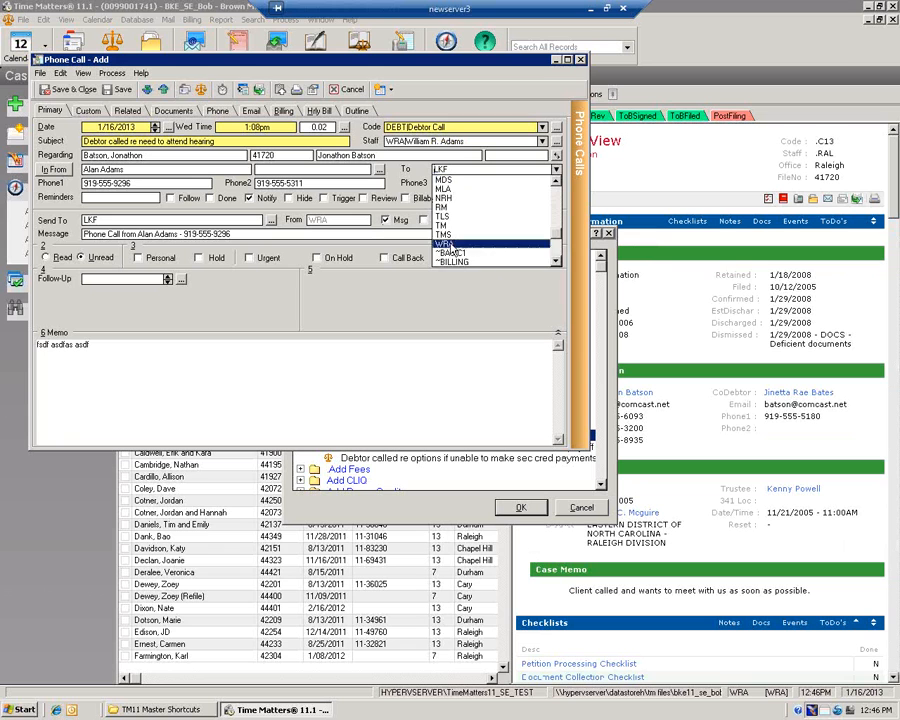
left_click(480, 243)
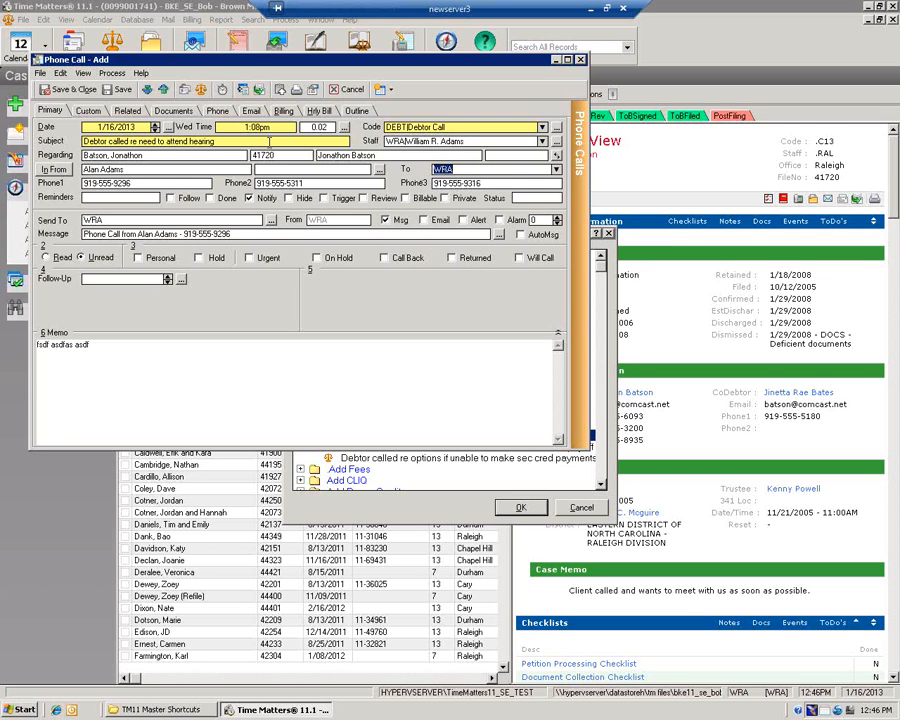
left_click(541, 141)
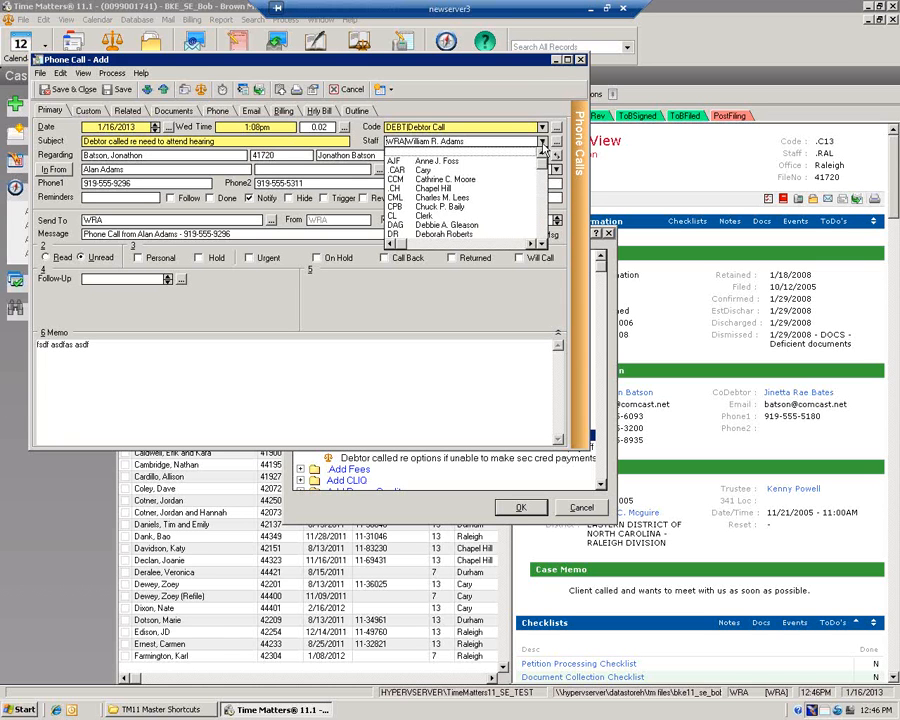
left_click(428, 197)
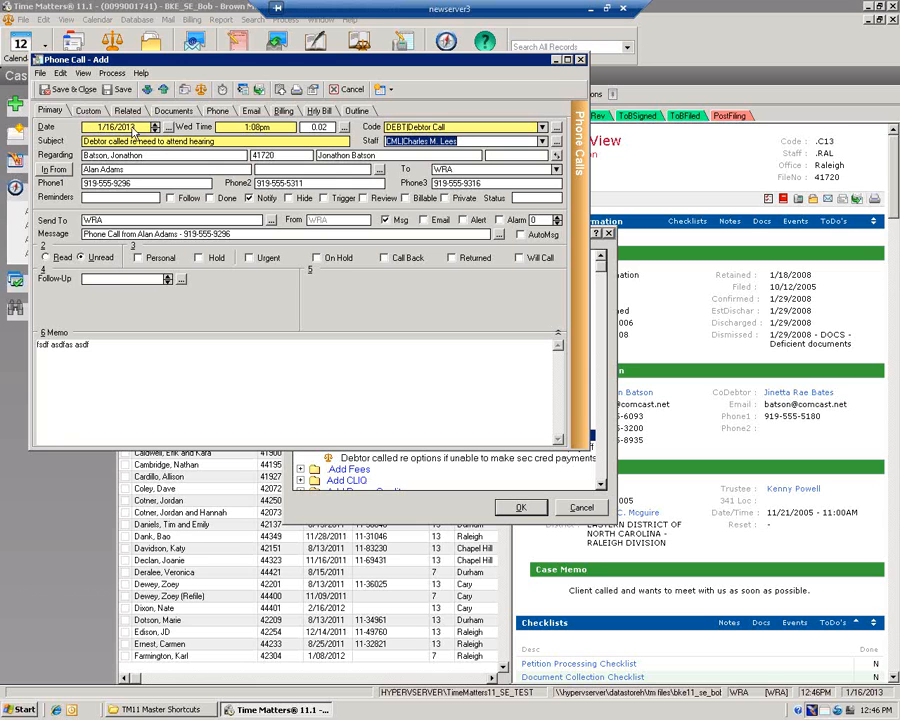
left_click(217, 141)
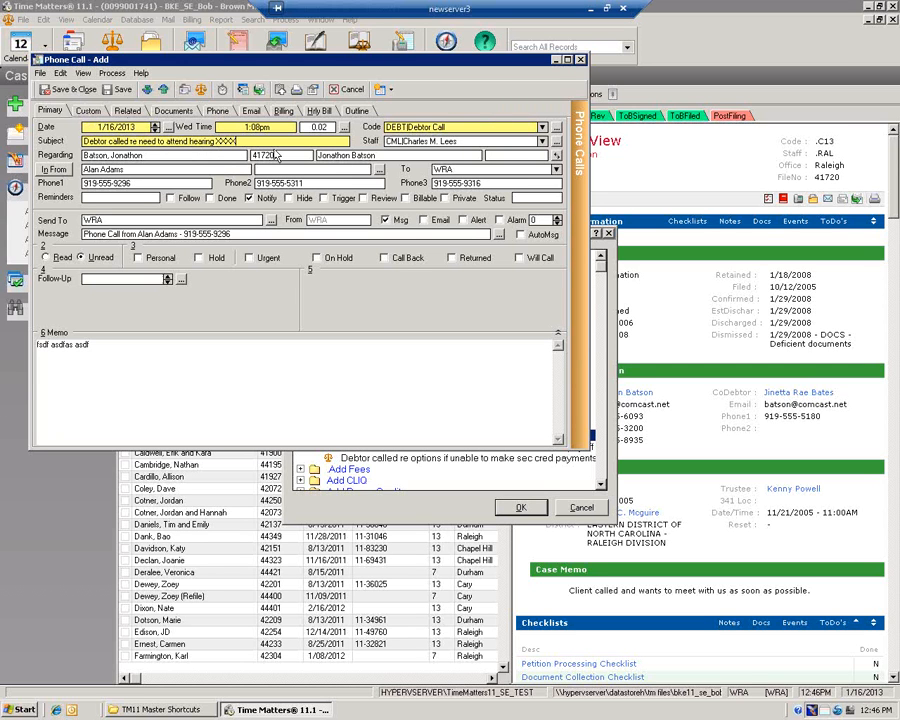
left_click(80, 90)
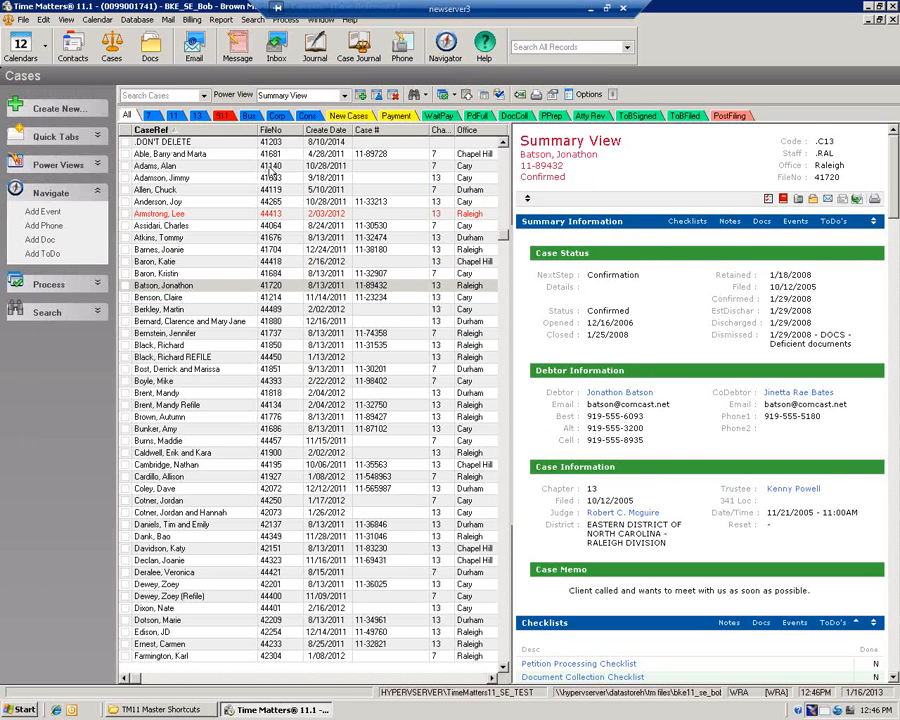
Show the Phone Calls list and close the TM Messenger window
left_click(401, 45)
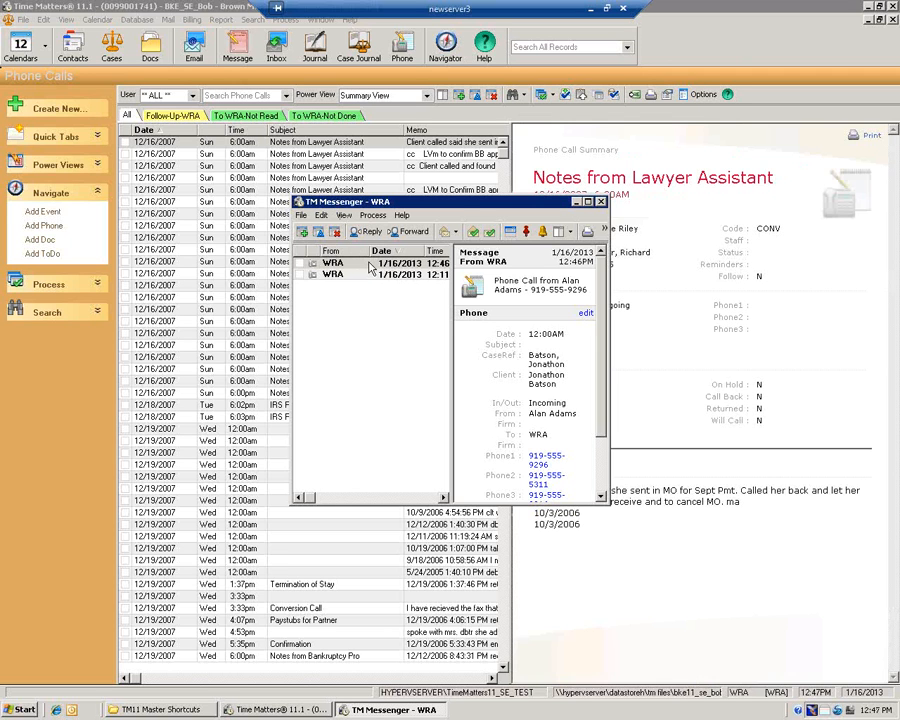
left_click(601, 202)
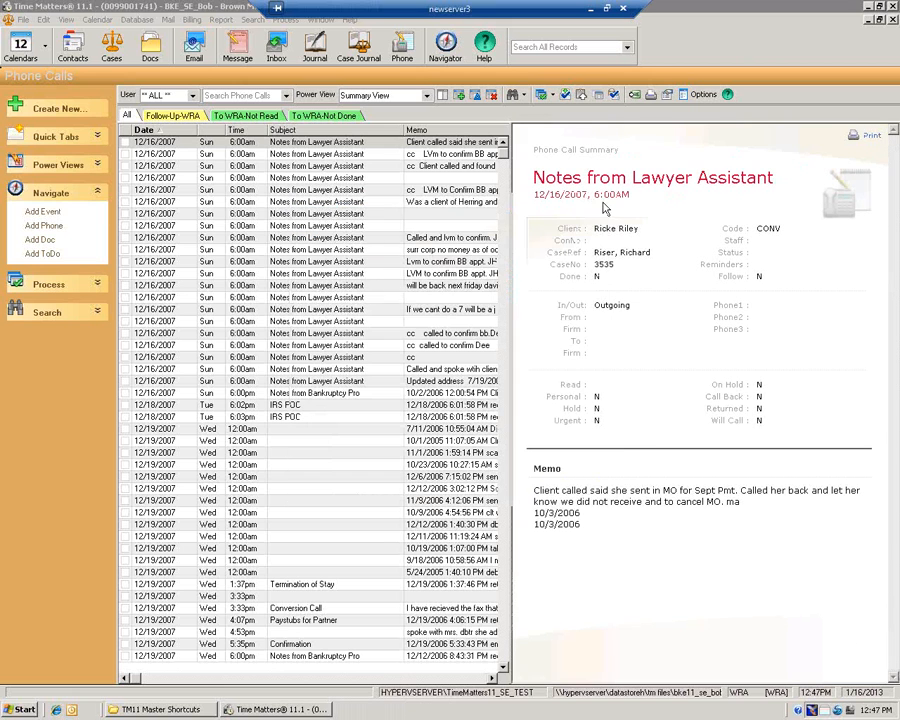
Filter the Phone Calls to To WRA-Not Read, briefly checking To WRA-Not Done first
left_click(250, 116)
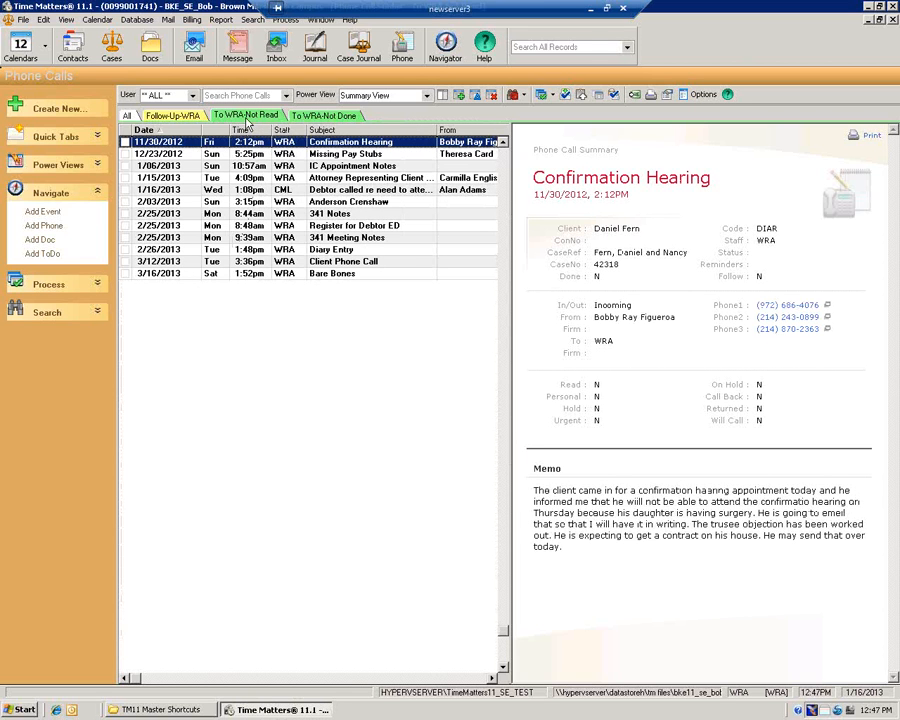
left_click(309, 116)
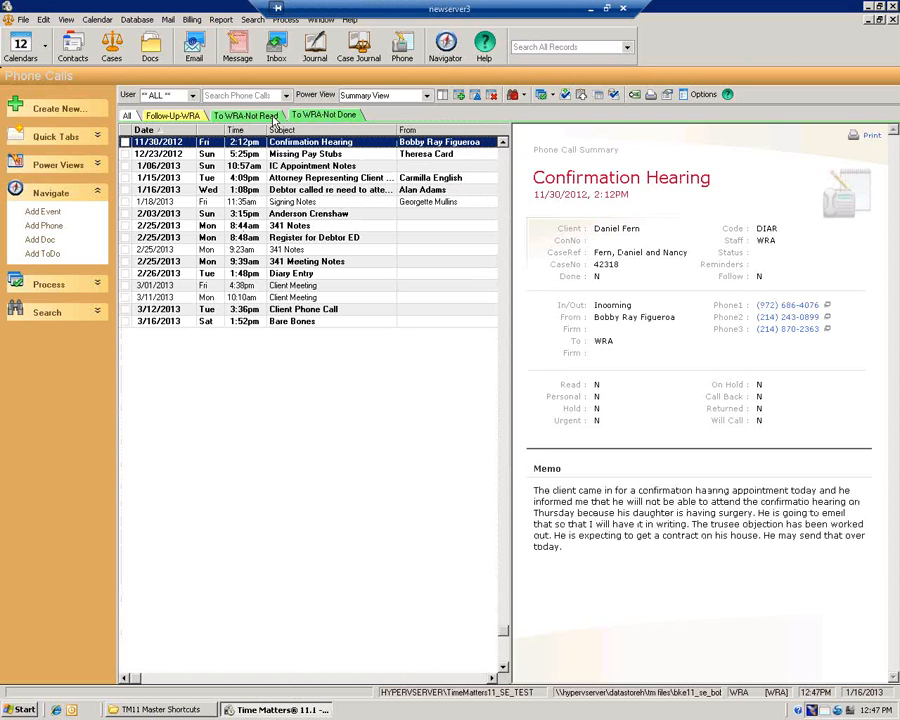
left_click(272, 118)
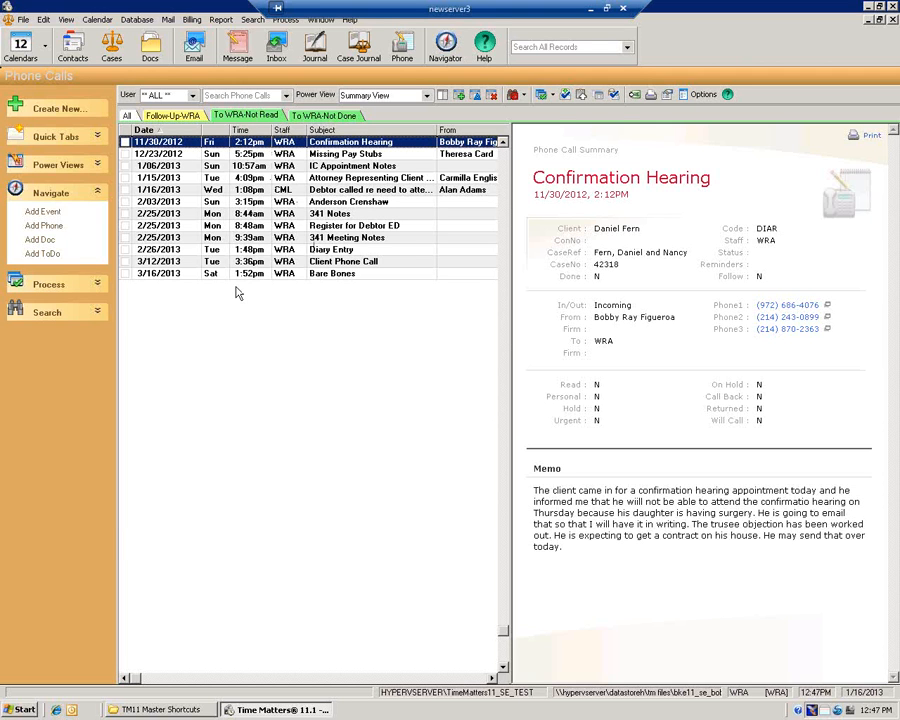
left_click(336, 117)
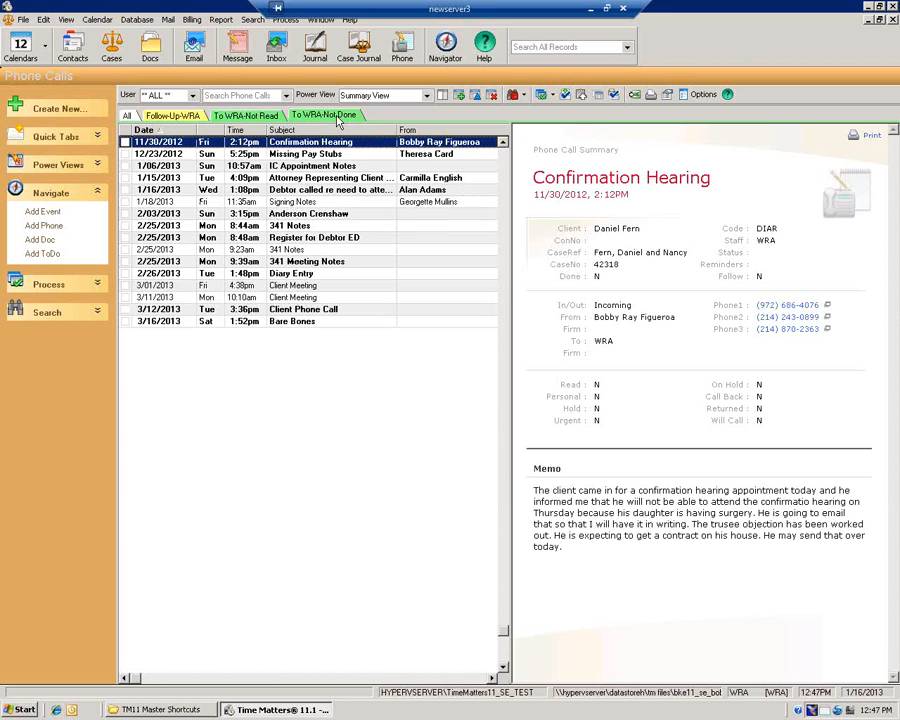
left_click(274, 116)
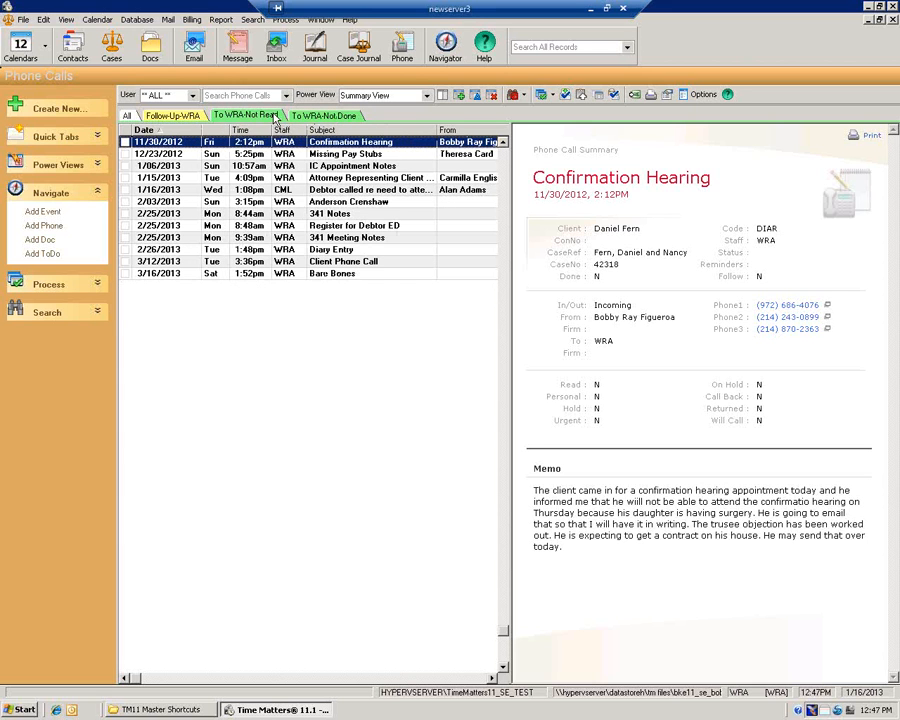
left_click(252, 21)
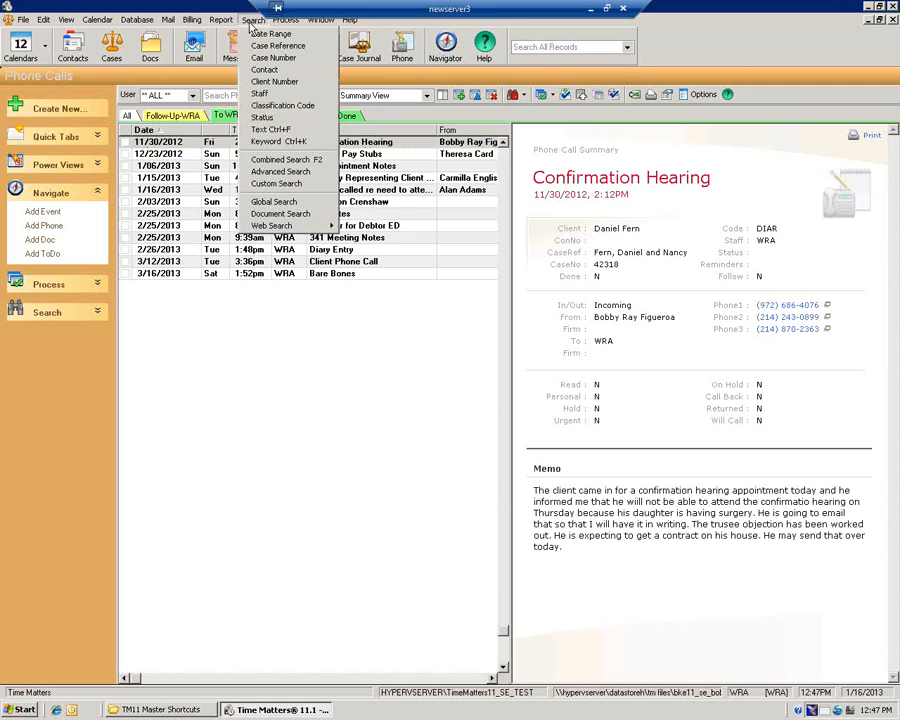
left_click(281, 172)
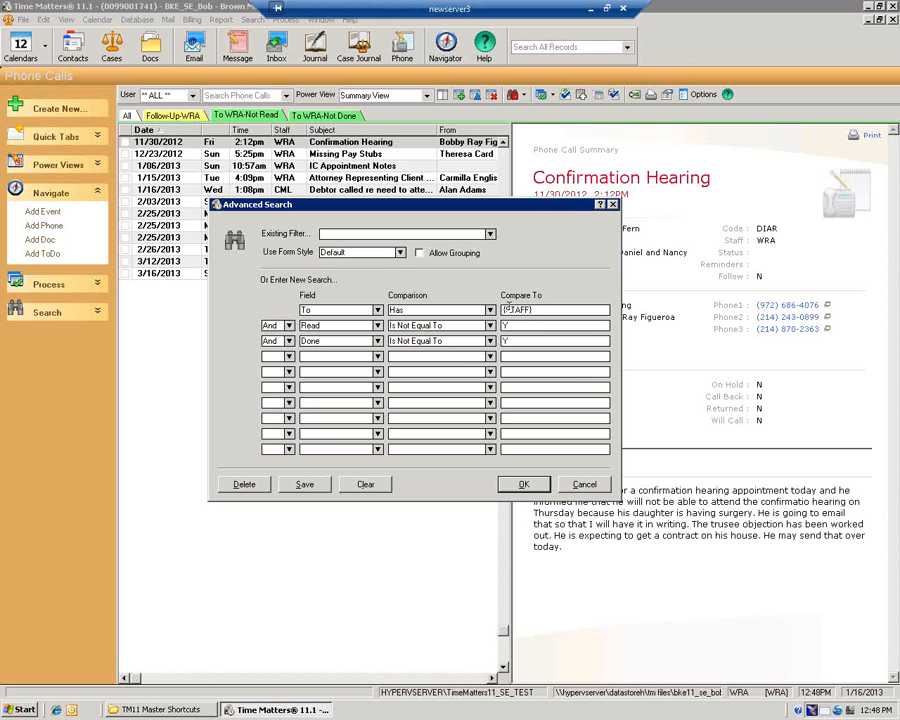
left_click(613, 206)
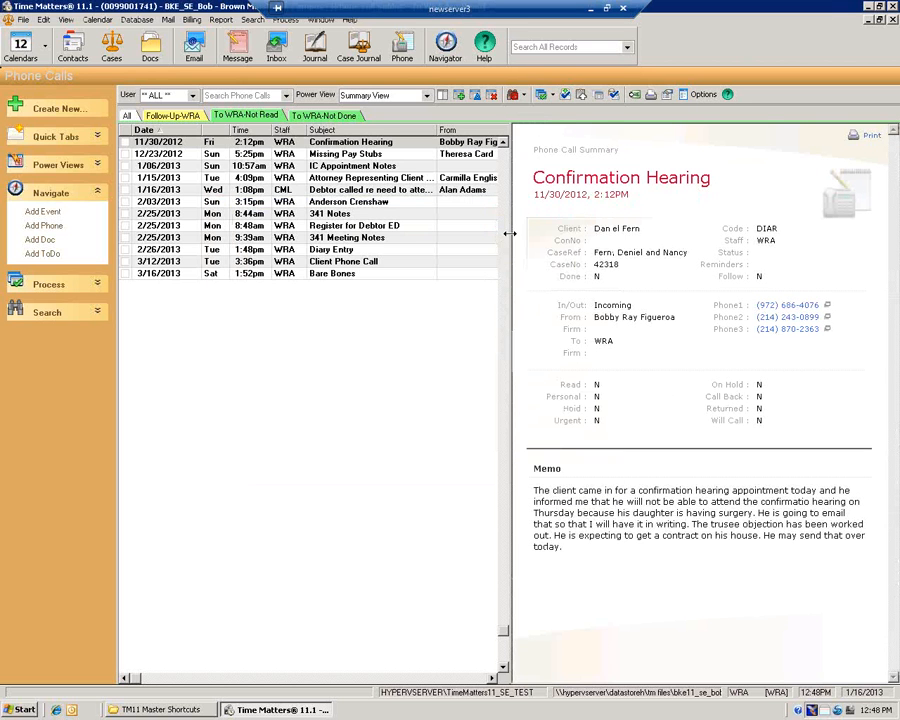
Mark the Bare Bones call as Done and save it
double_click(343, 275)
left_click(349, 297)
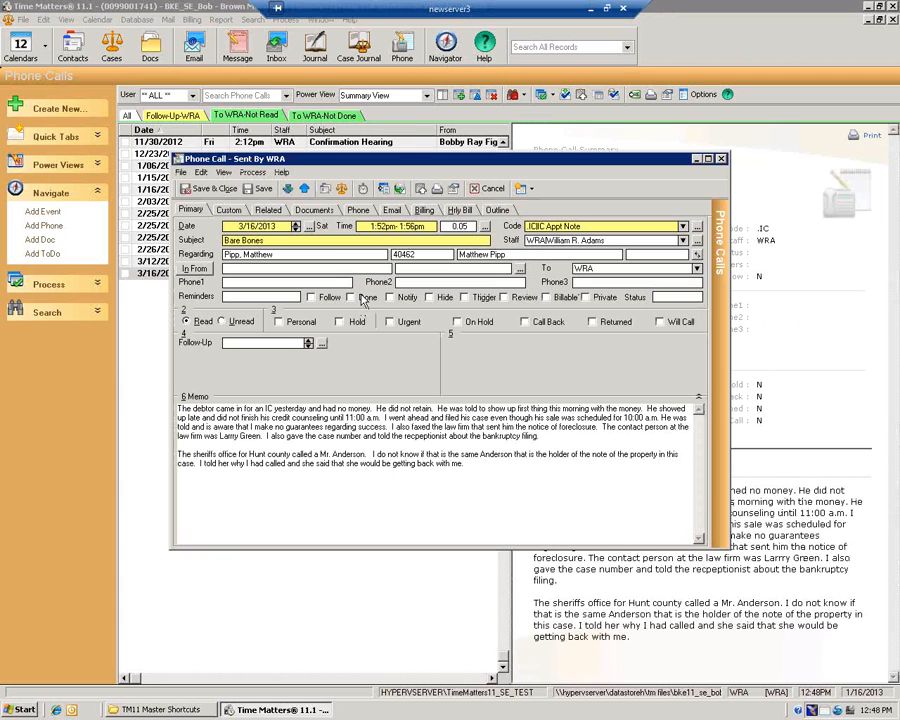
left_click(209, 189)
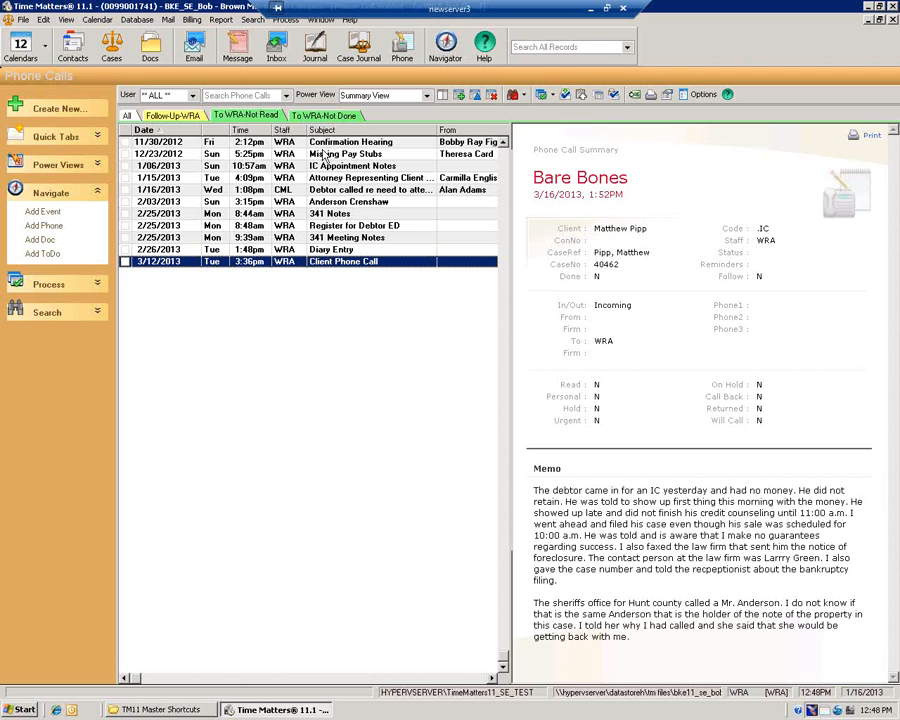
double_click(339, 203)
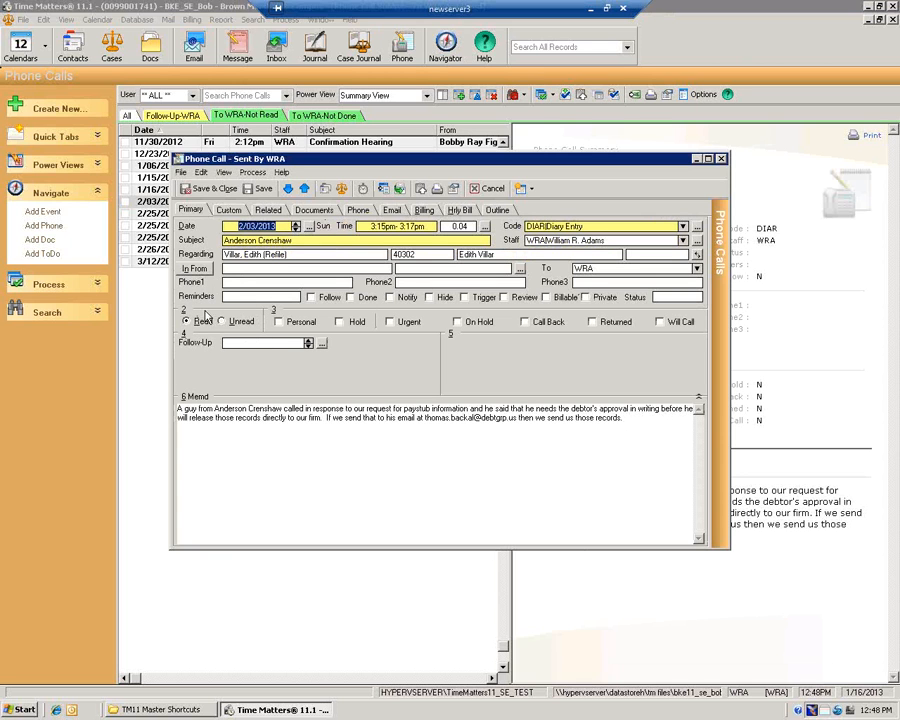
left_click(221, 321)
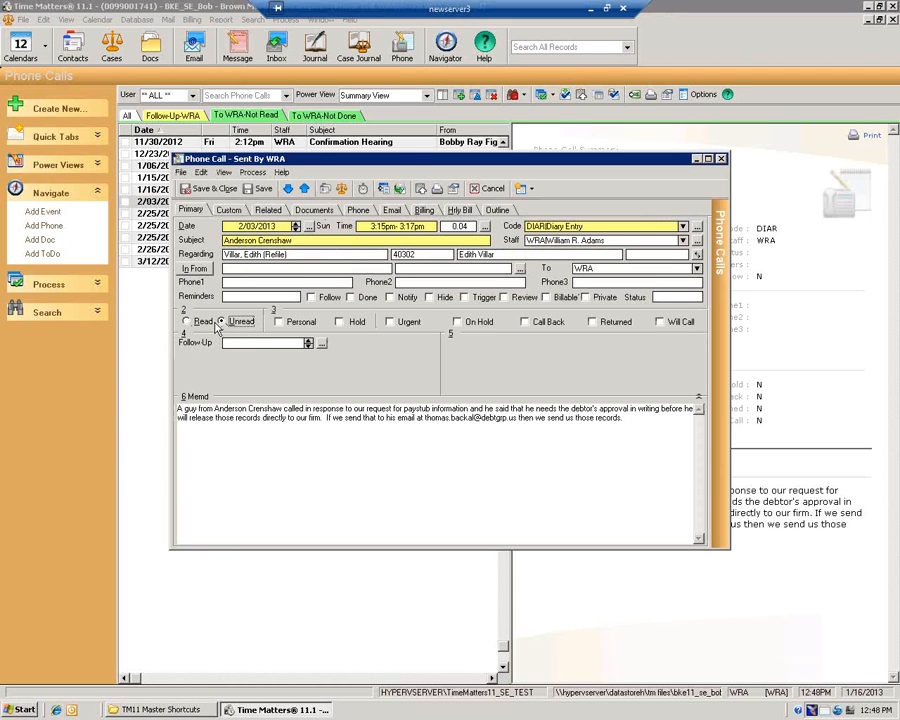
left_click(220, 322)
left_click(201, 321)
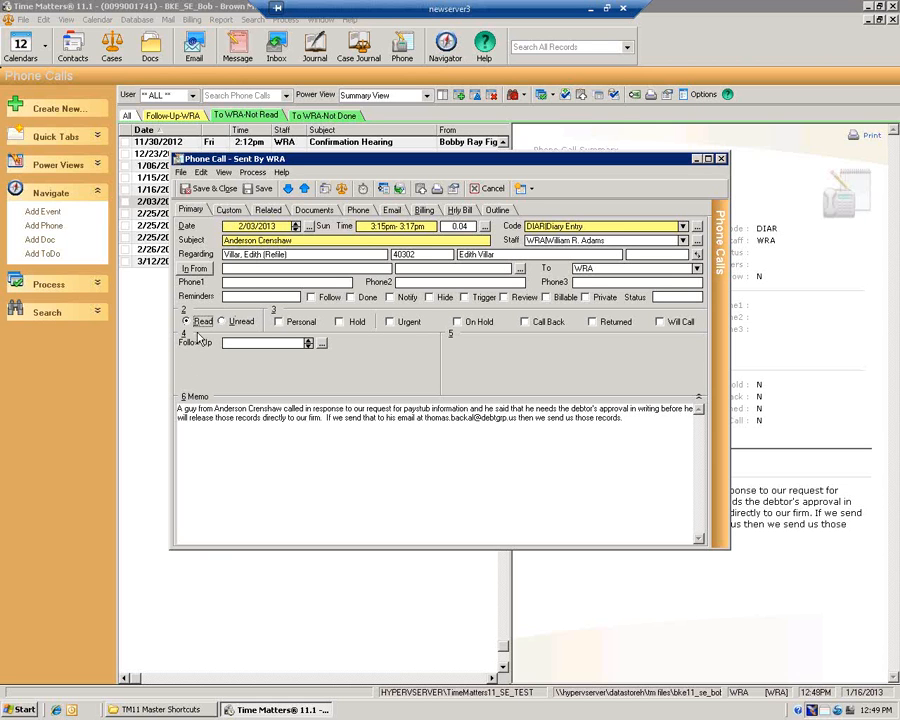
left_click(306, 241)
type("'YYYYY")
left_click(222, 189)
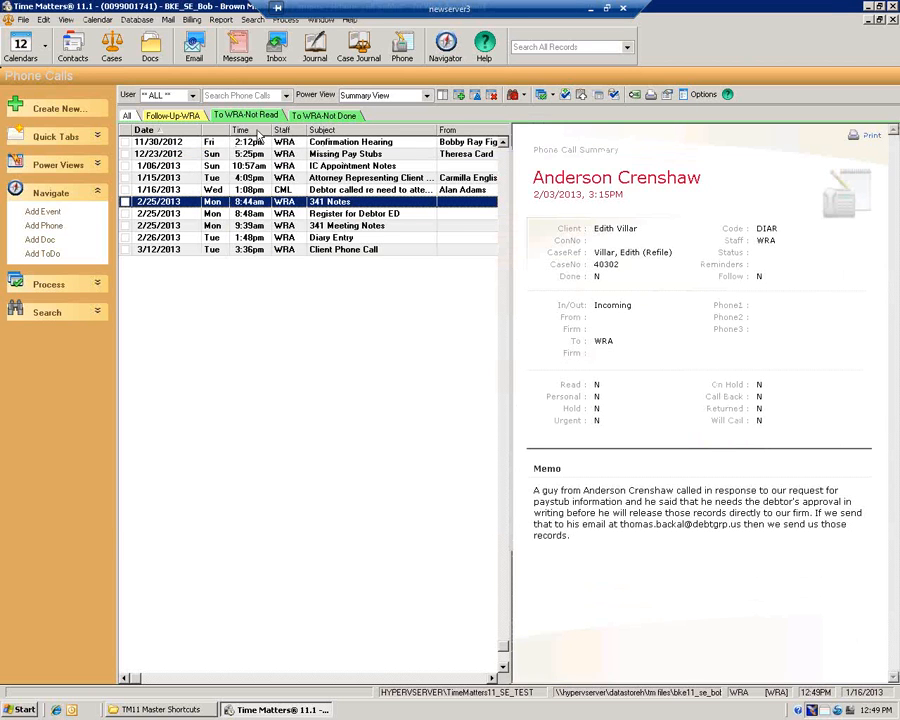
left_click(324, 116)
left_click(341, 214)
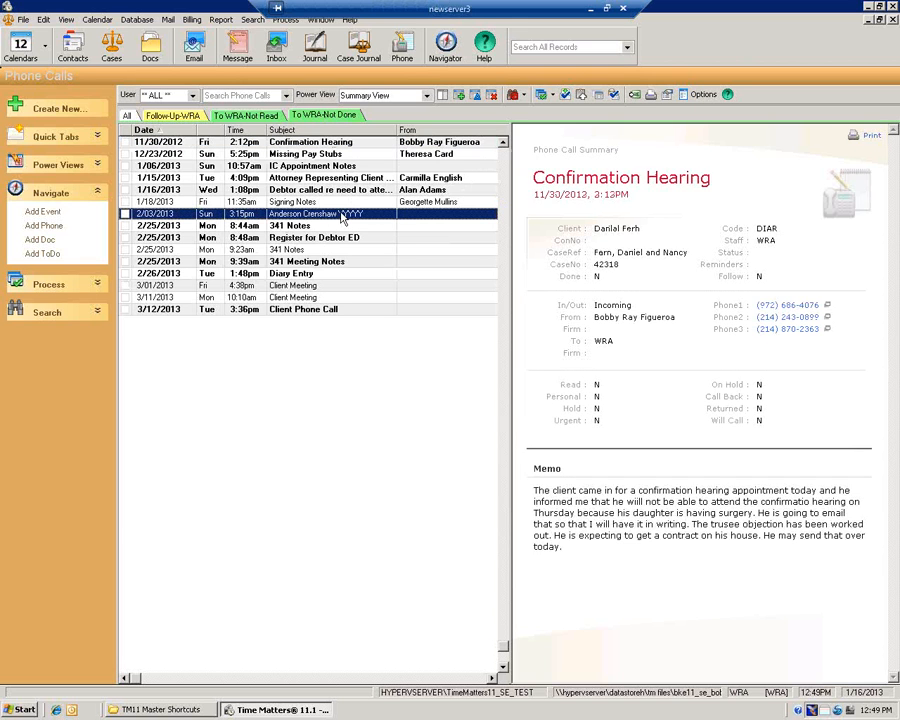
left_click(256, 116)
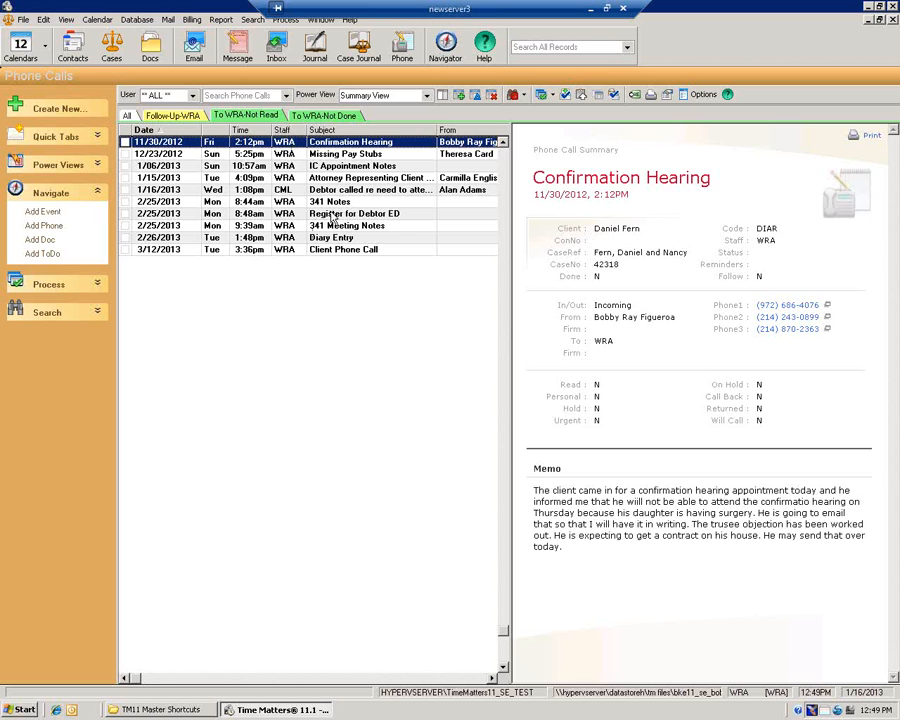
left_click(323, 115)
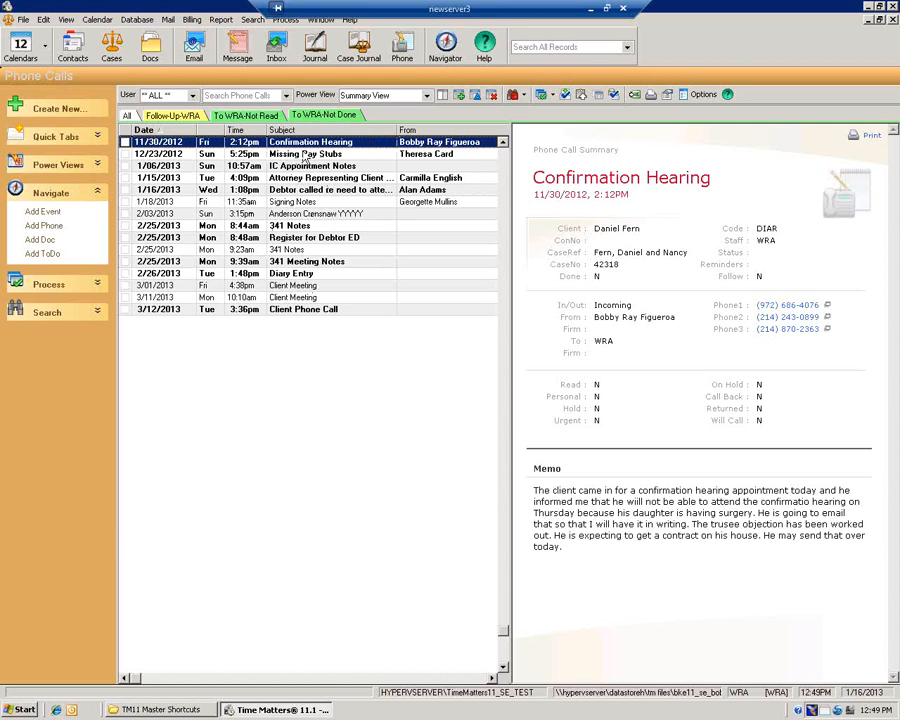
left_click(270, 116)
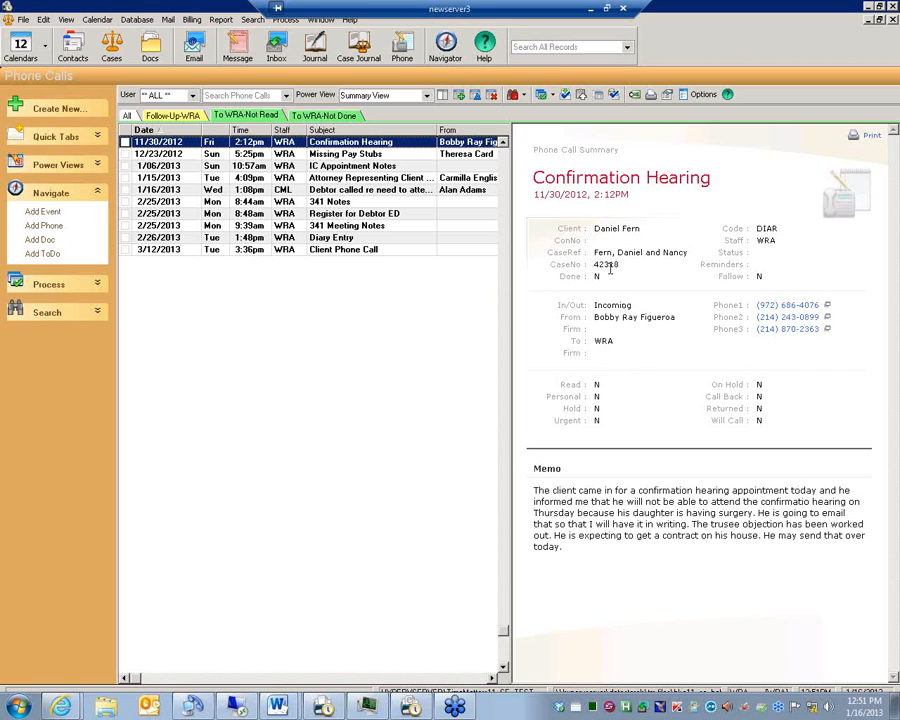
From a repositioned Navigator, launch IC Arrive/Print Worksheets to list the 1/16/2013 IC events
left_click(445, 45)
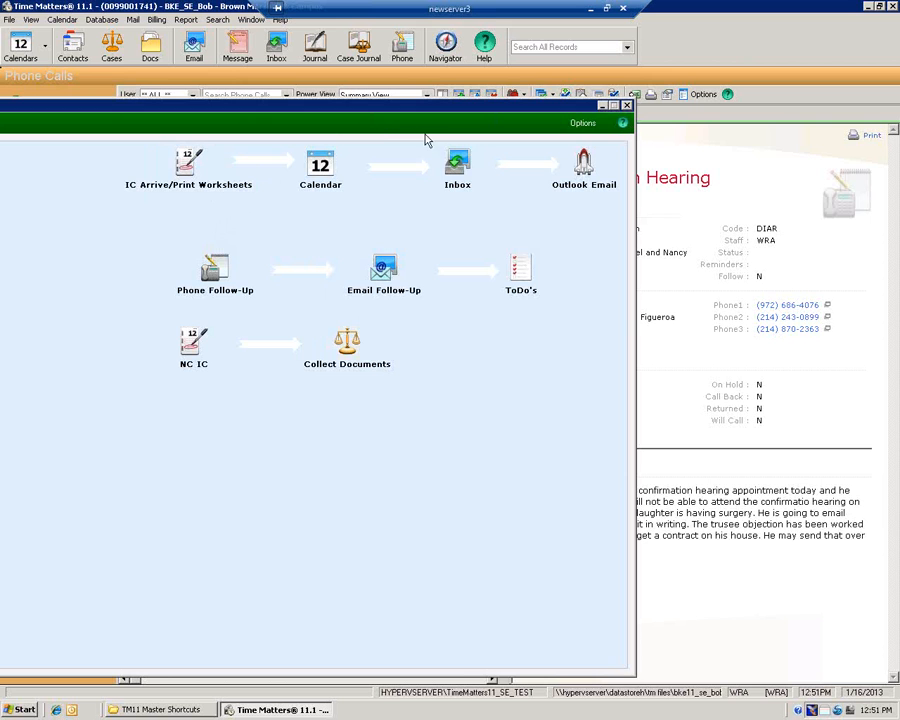
left_click_drag(398, 112, 620, 78)
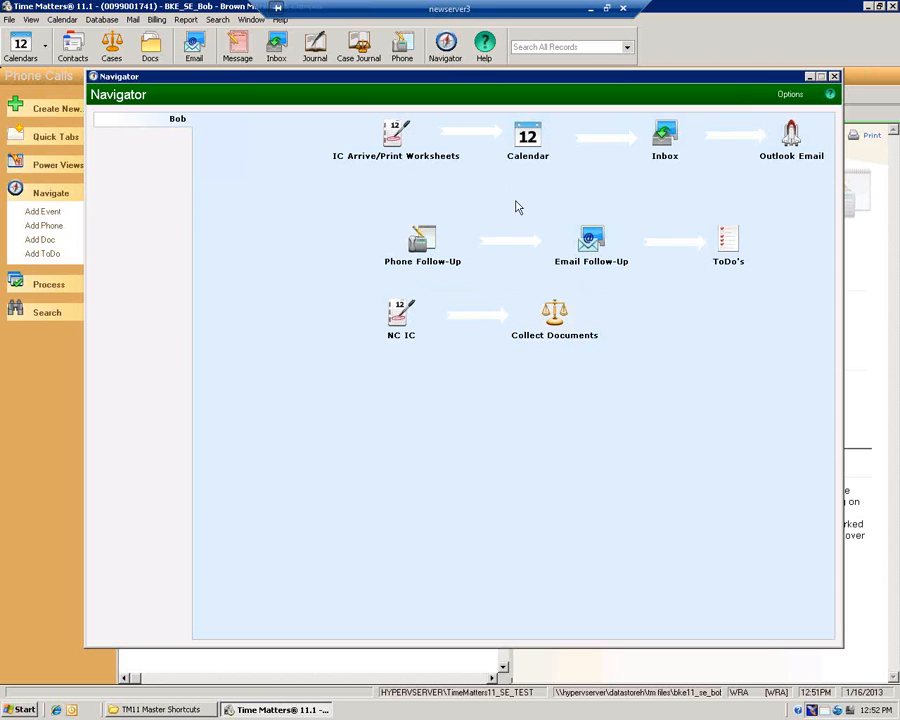
left_click(395, 141)
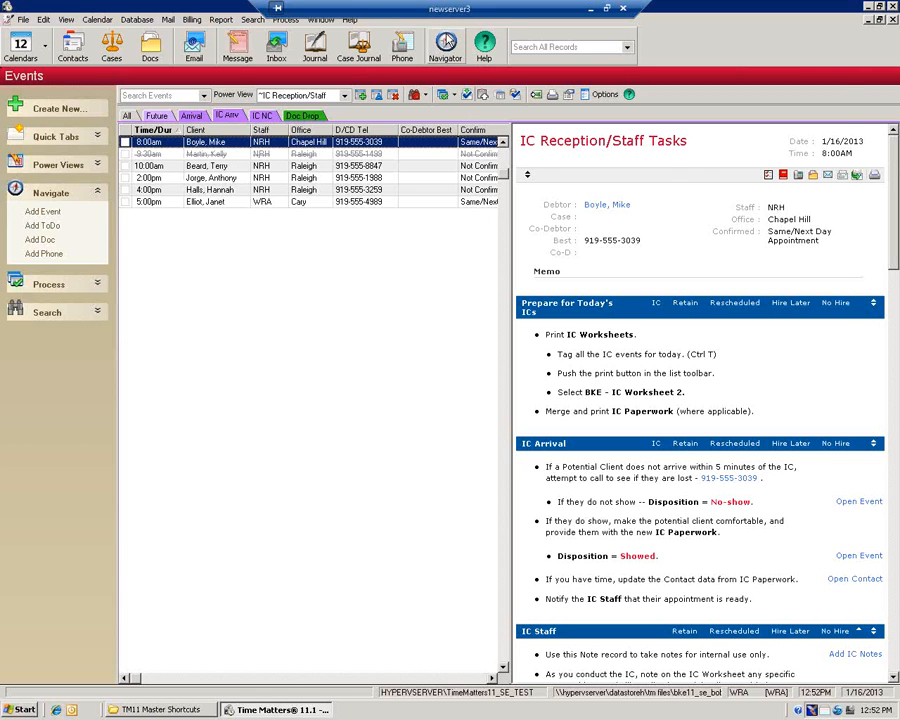
Open the January 16, 2013 daily calendar via the Navigator's Calendar step, then reopen the Navigator
left_click(445, 42)
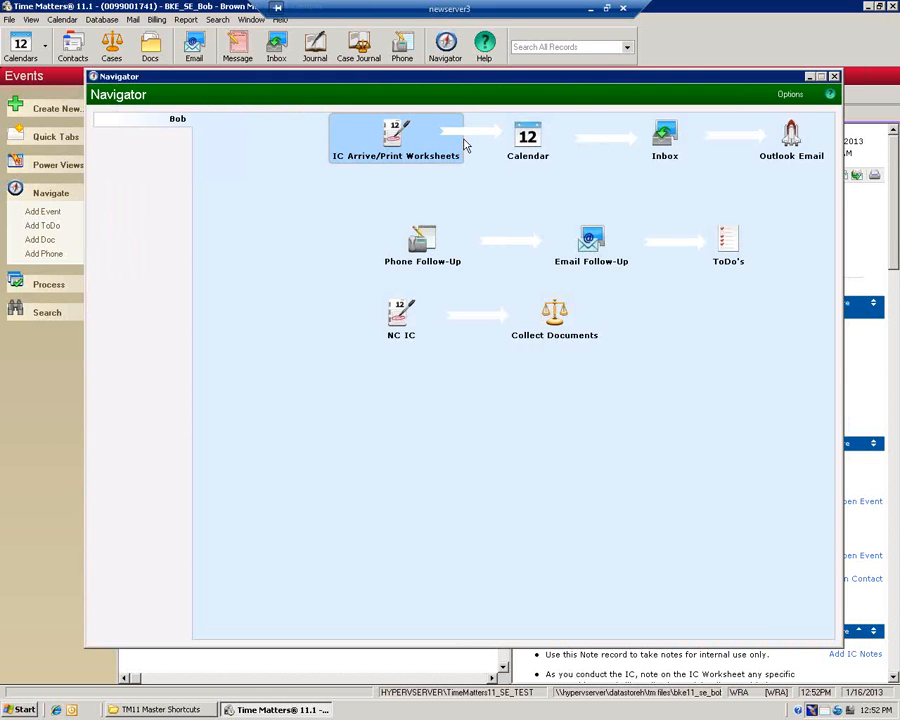
left_click(418, 150)
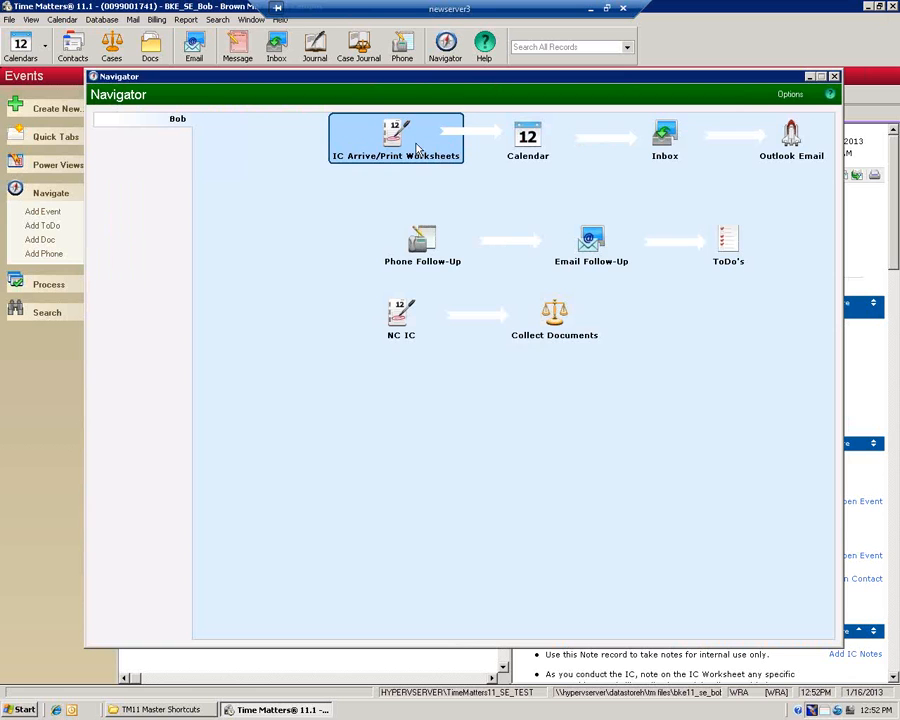
left_click(527, 142)
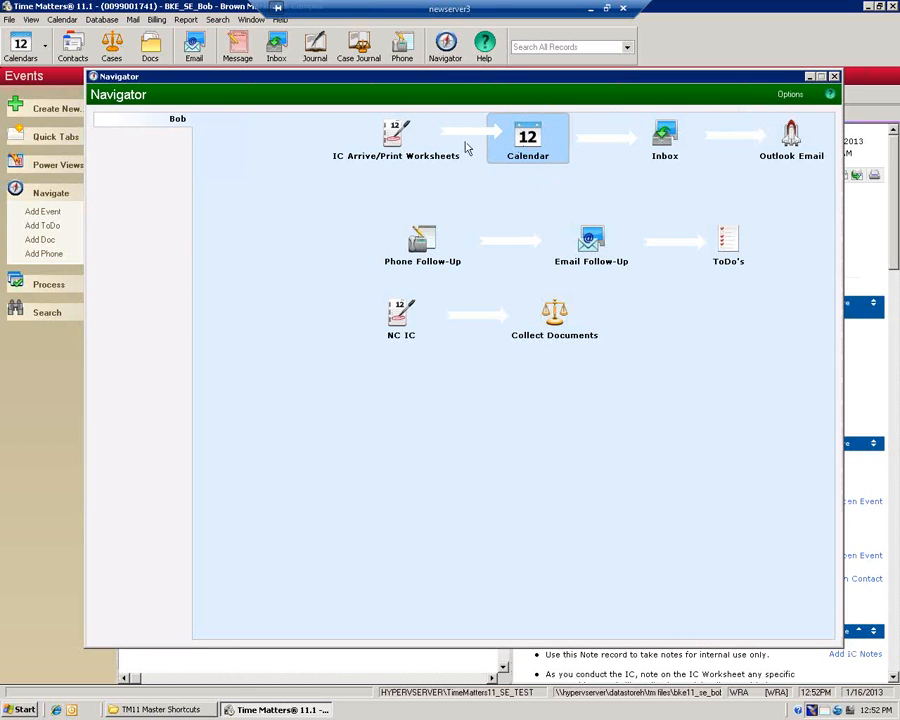
left_click(526, 146)
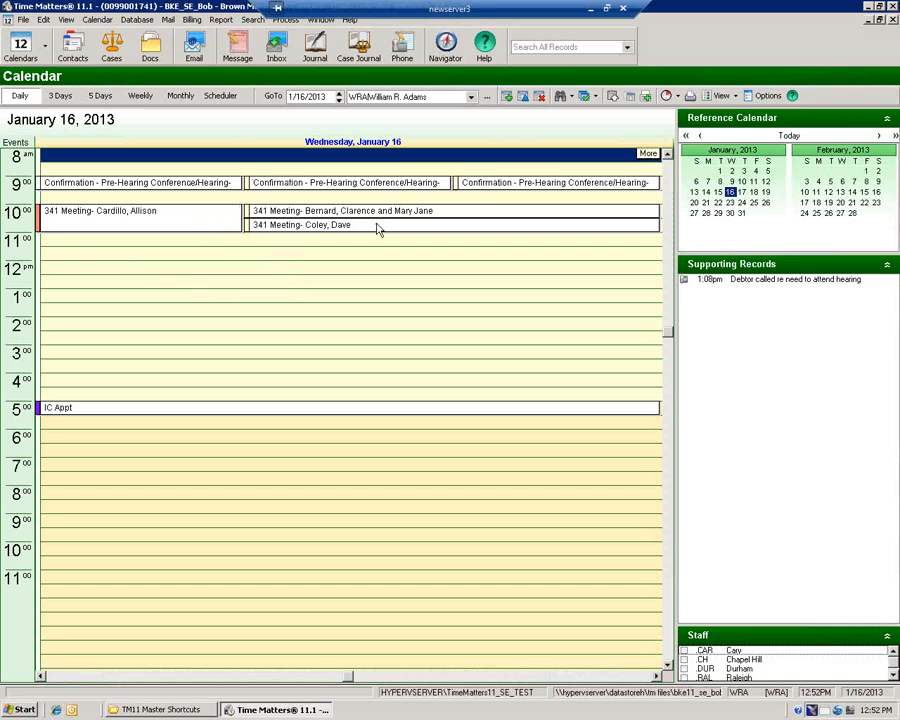
left_click(445, 42)
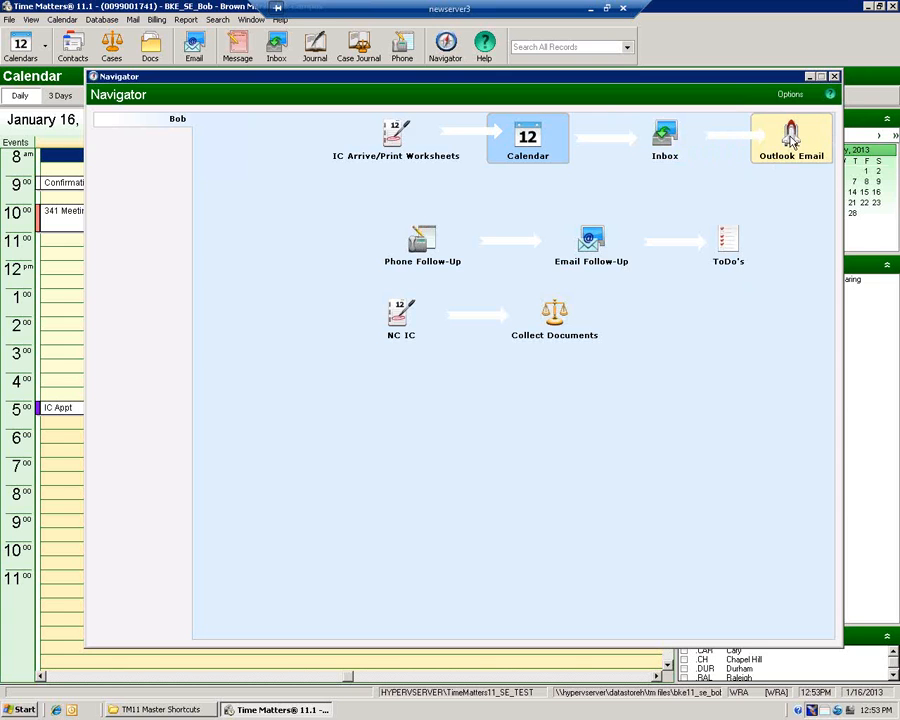
Show the phone and email follow-up lists, each filtered to Follow-Up-WRA
left_click(416, 253)
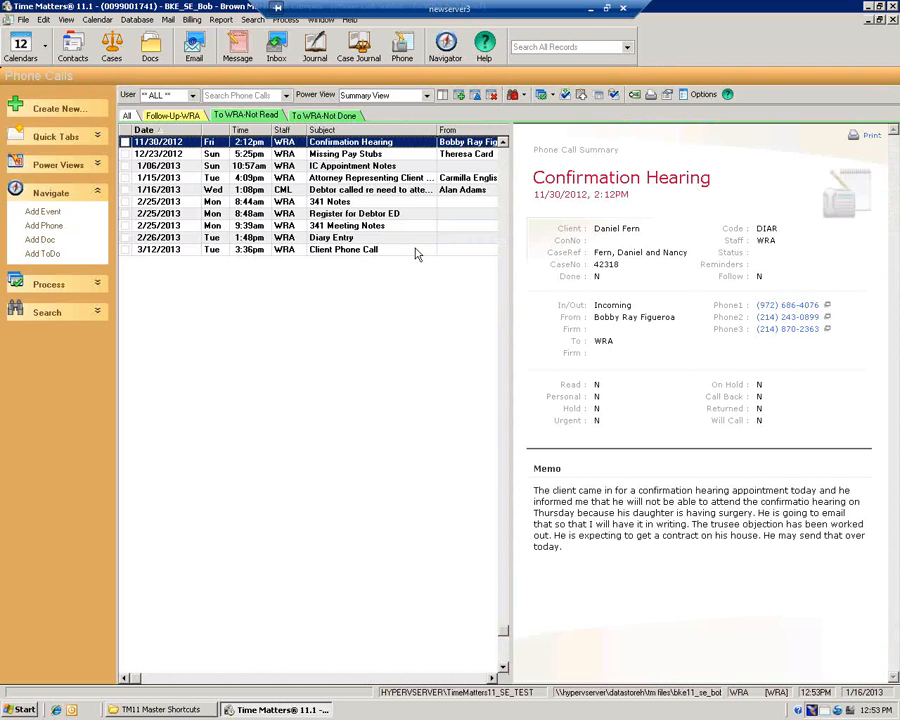
left_click(188, 116)
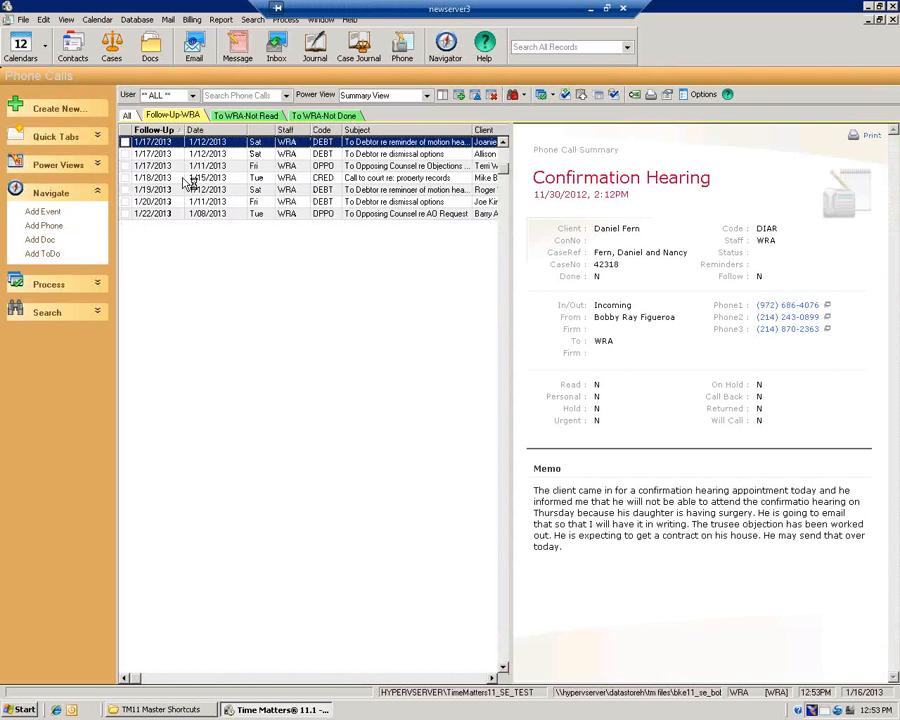
left_click(446, 45)
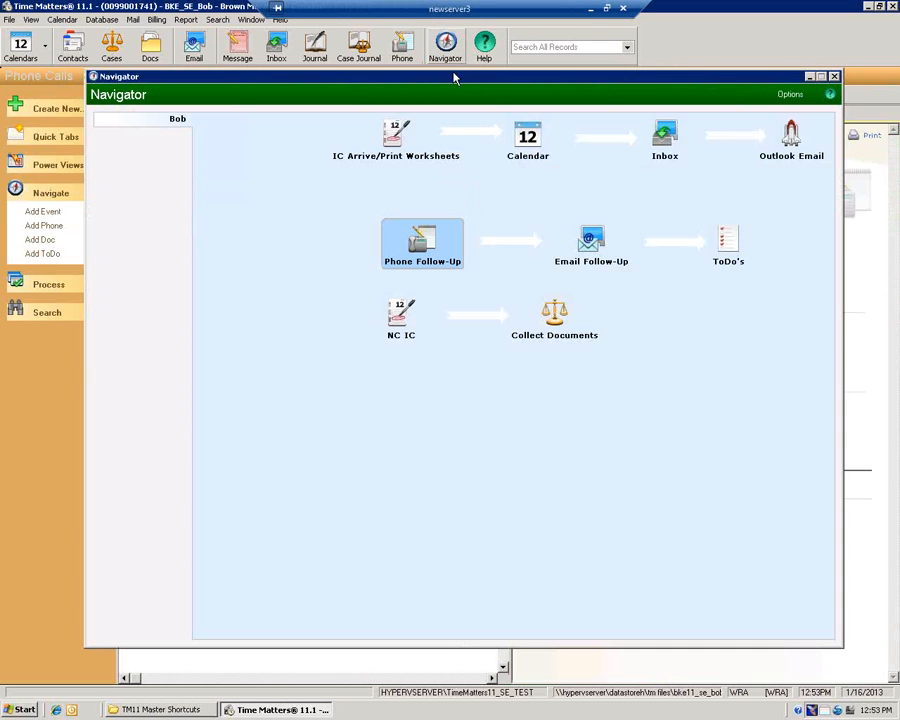
left_click(592, 242)
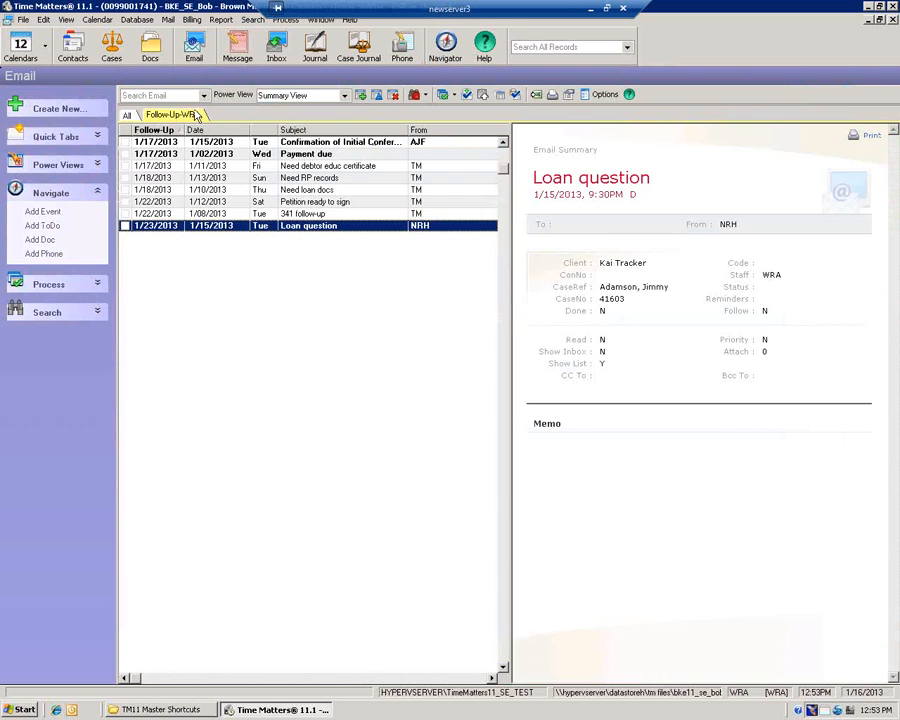
left_click(192, 116)
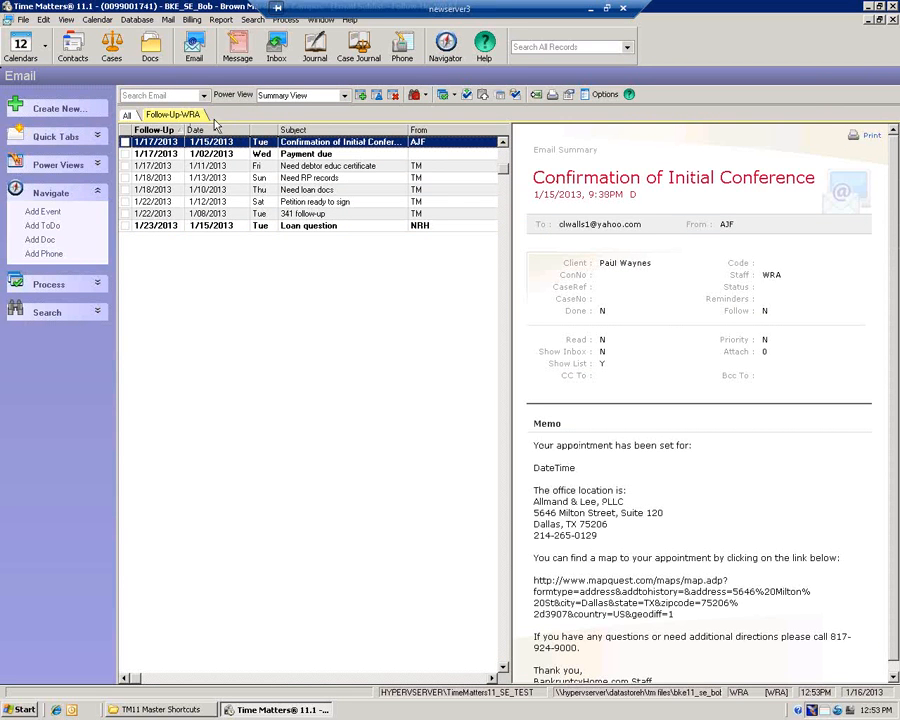
left_click(435, 43)
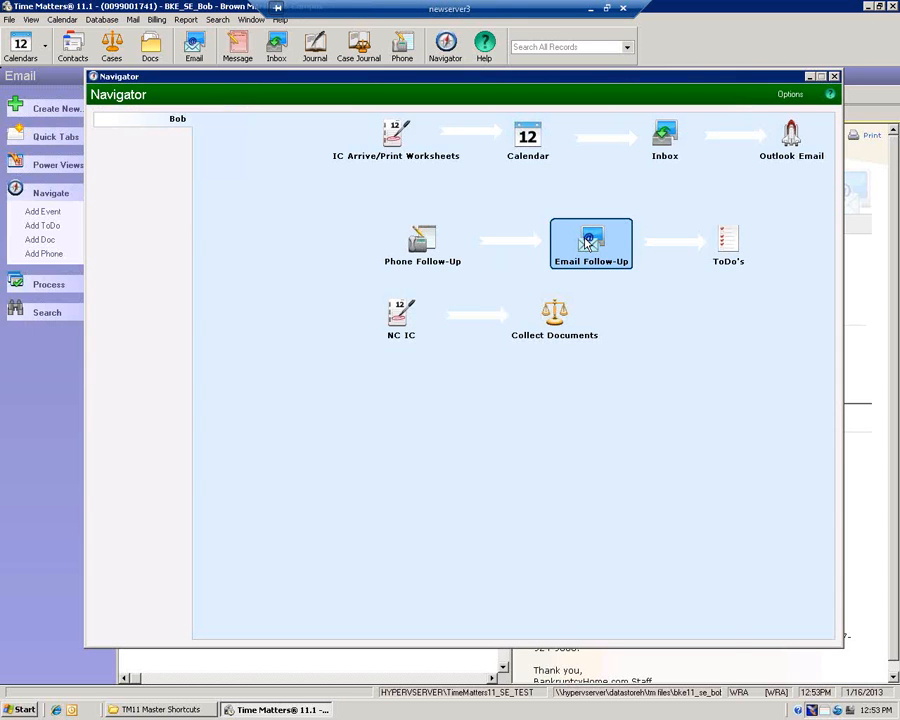
left_click(588, 243)
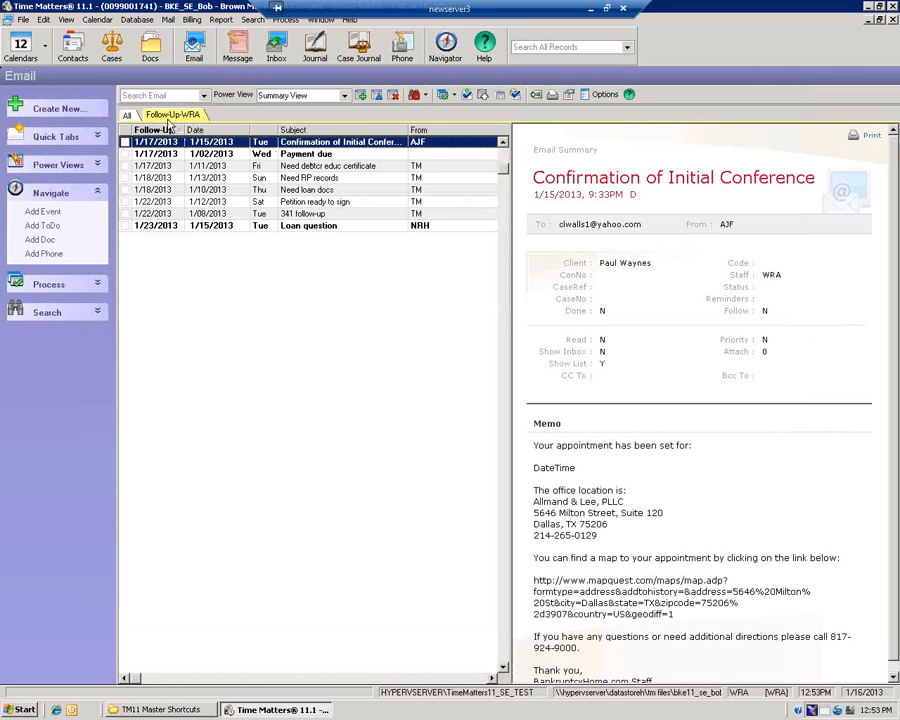
left_click(445, 46)
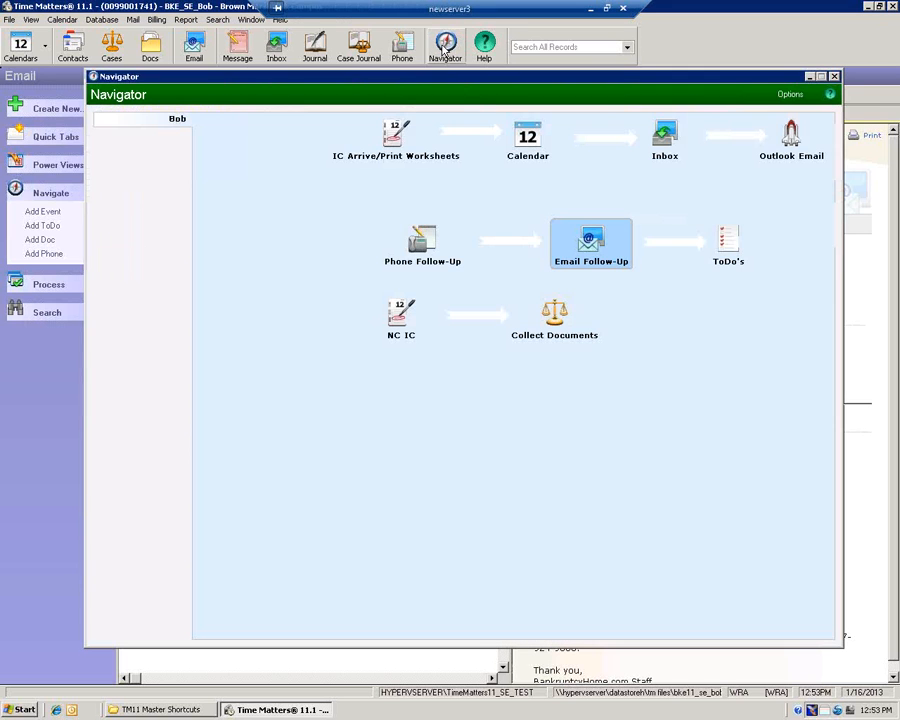
Open the ToDo's list filtered to priority 1 and Not Done, with the Navigator over it
left_click(733, 238)
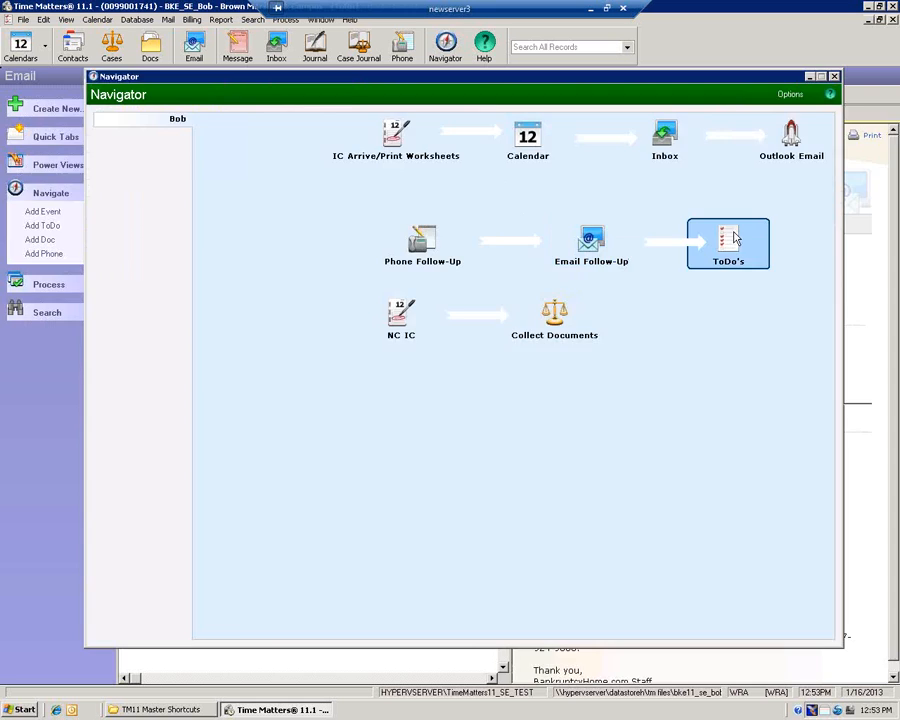
left_click(733, 238)
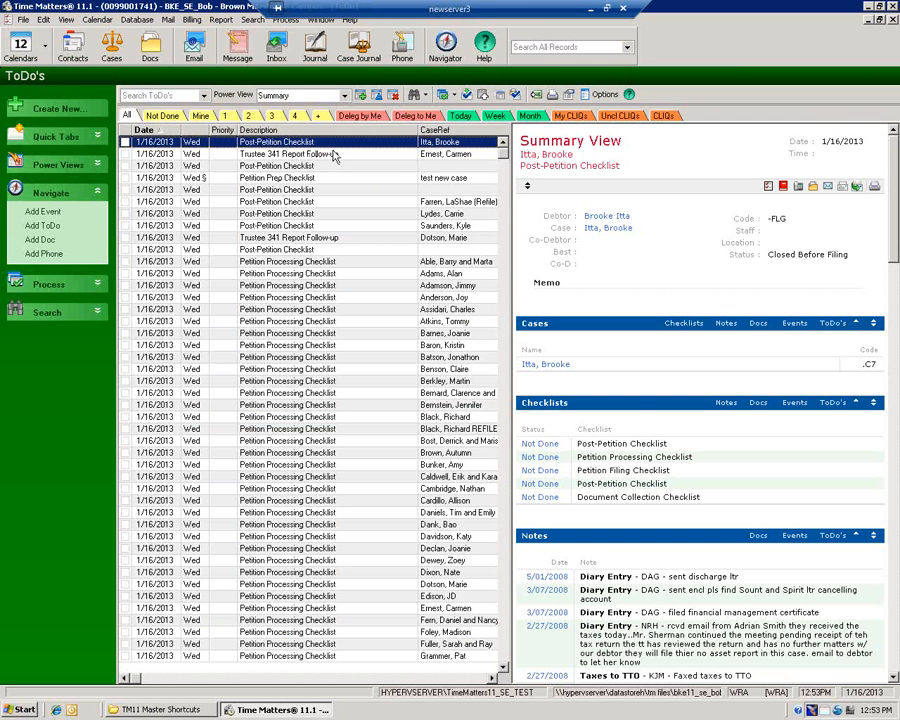
left_click(230, 117)
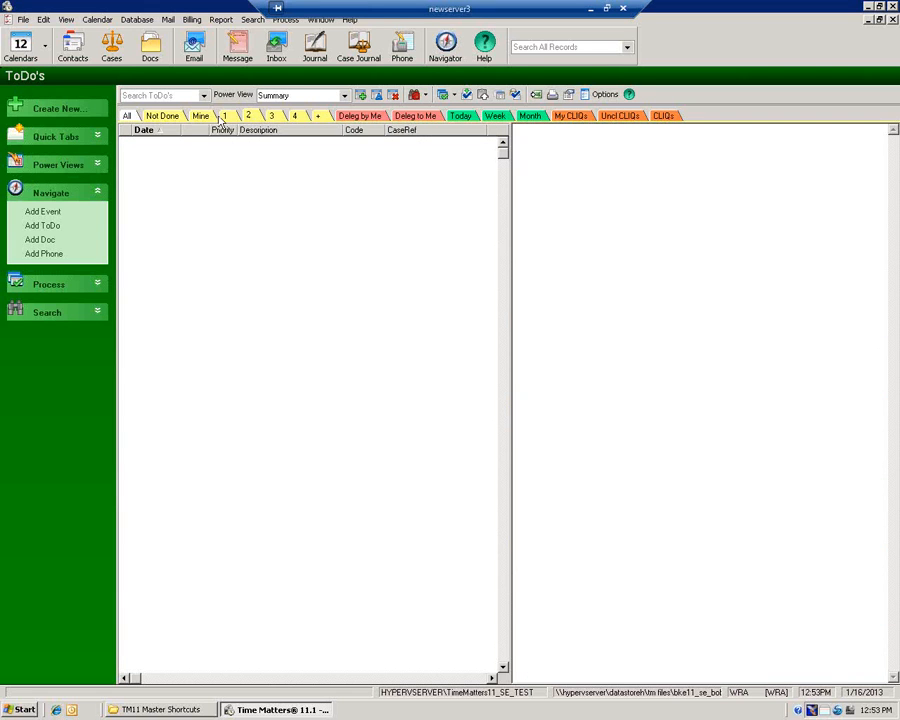
left_click(176, 117)
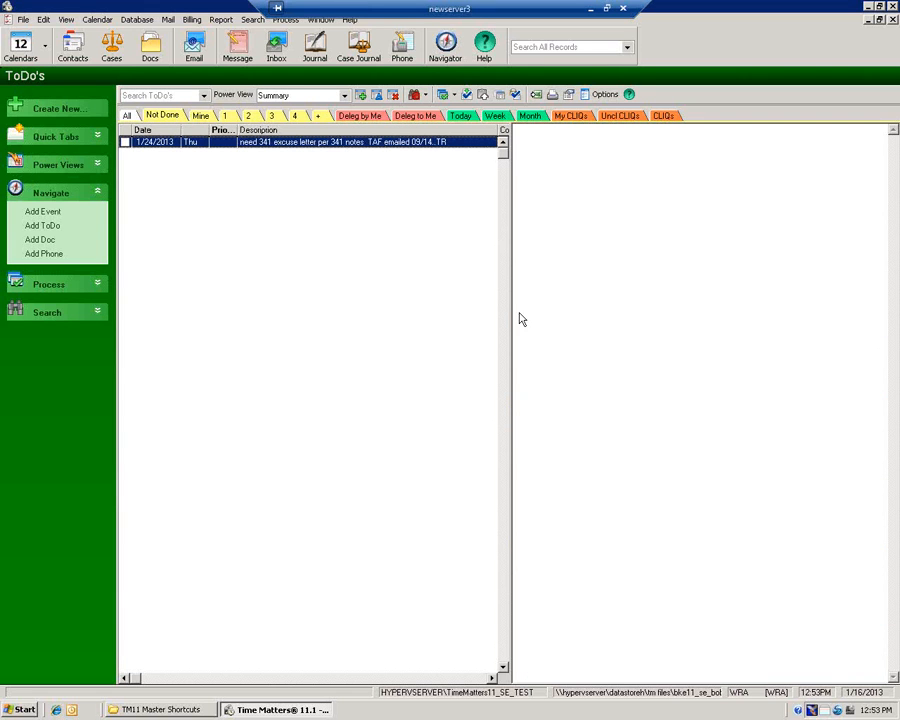
left_click(451, 56)
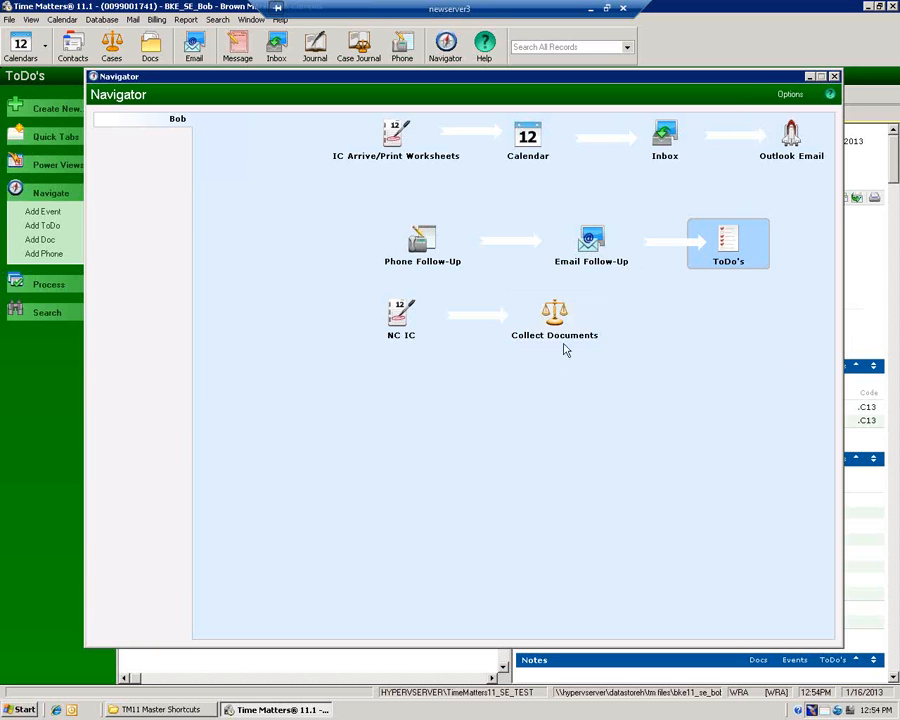
Open the Bob navigator for editing through Navigator Options > Setup
left_click(791, 96)
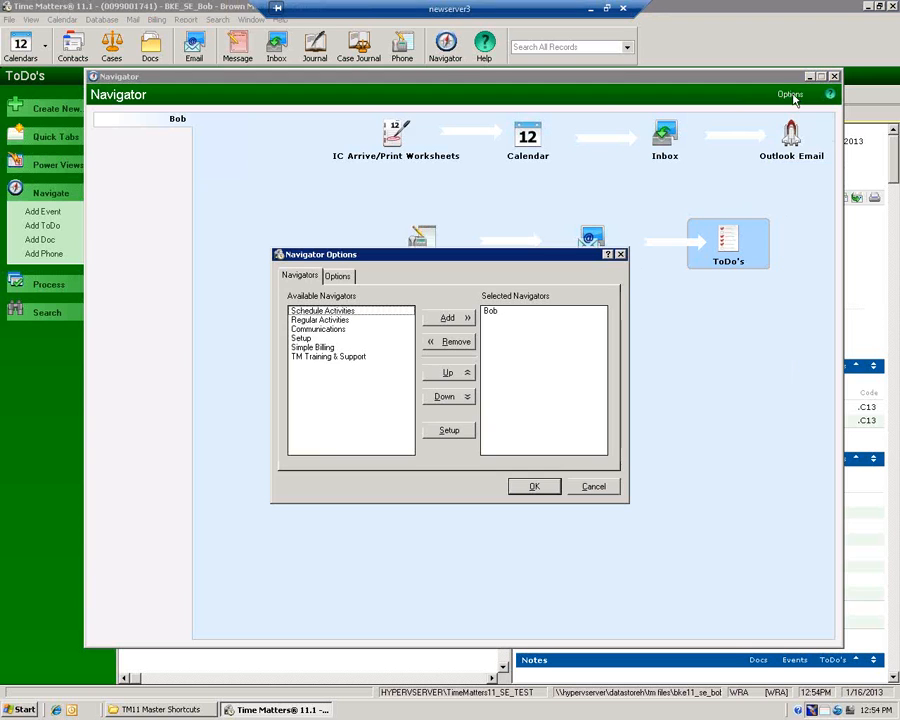
left_click(457, 432)
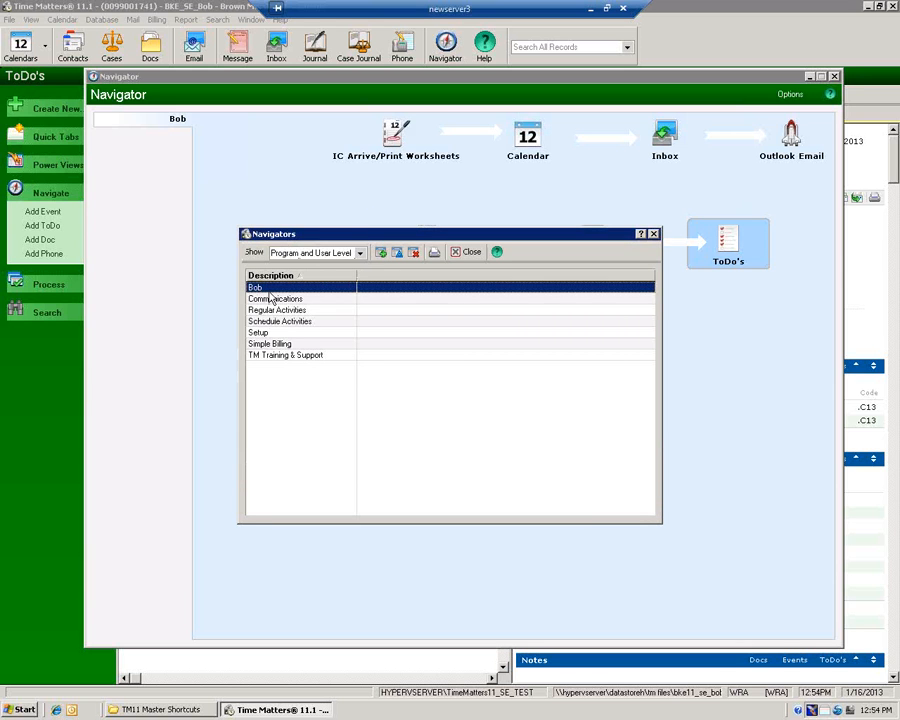
left_click(398, 253)
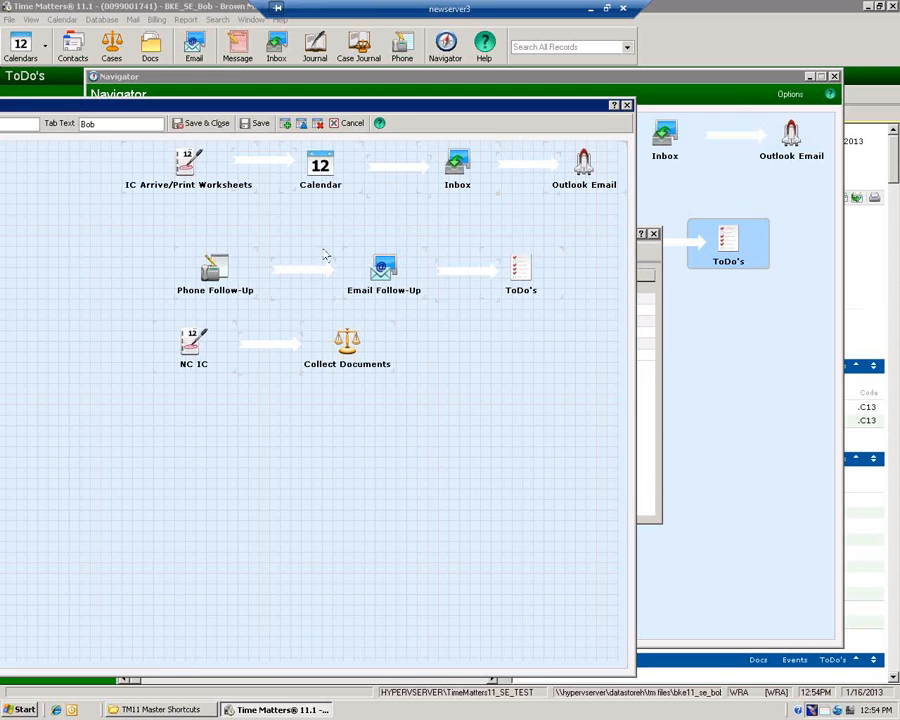
Add an Email List button labelled 'adfsdfasdfasd' to the navigator
left_click(284, 125)
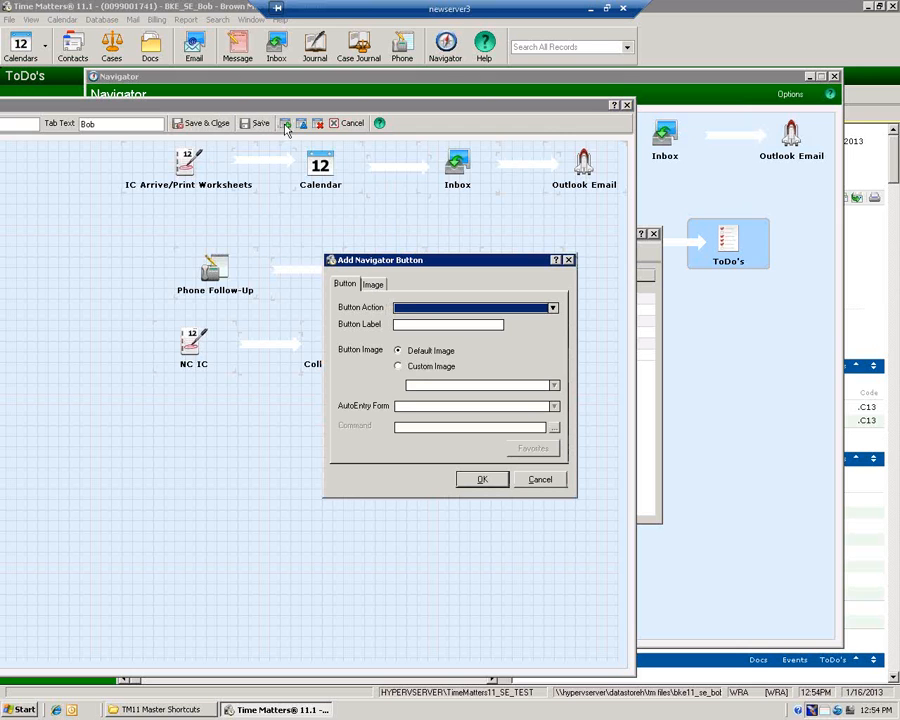
left_click(415, 310)
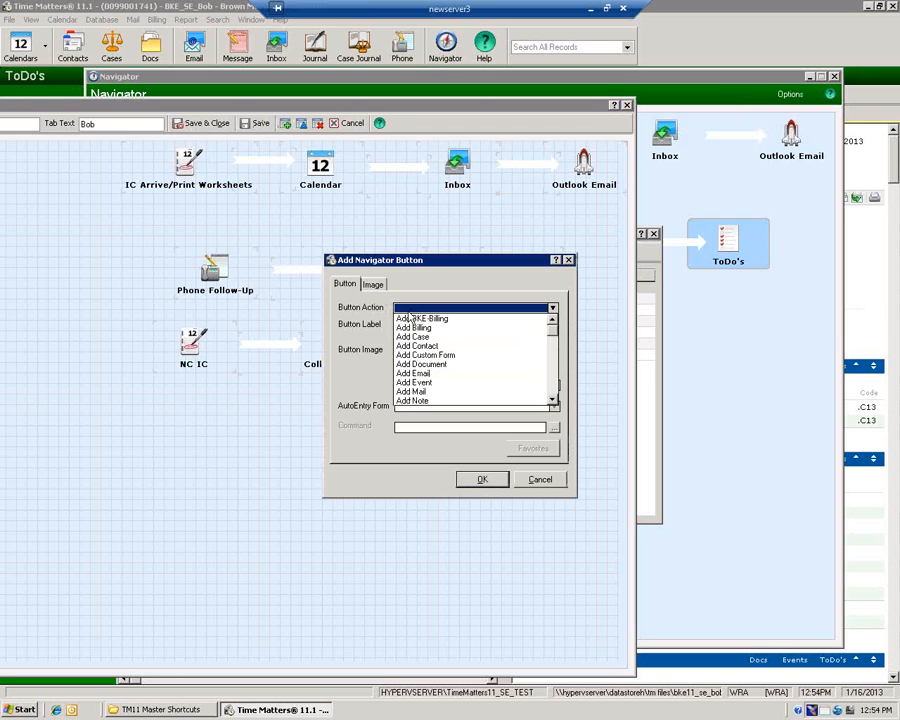
left_click(555, 383)
left_click(462, 357)
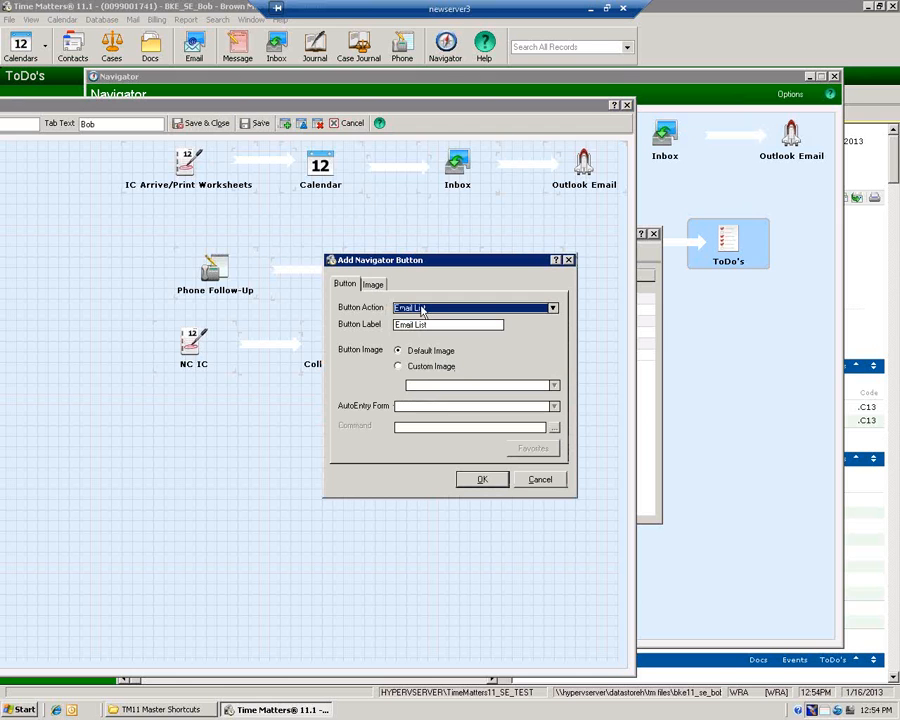
left_click_drag(434, 324, 384, 323)
type("adfsdfasdfasd")
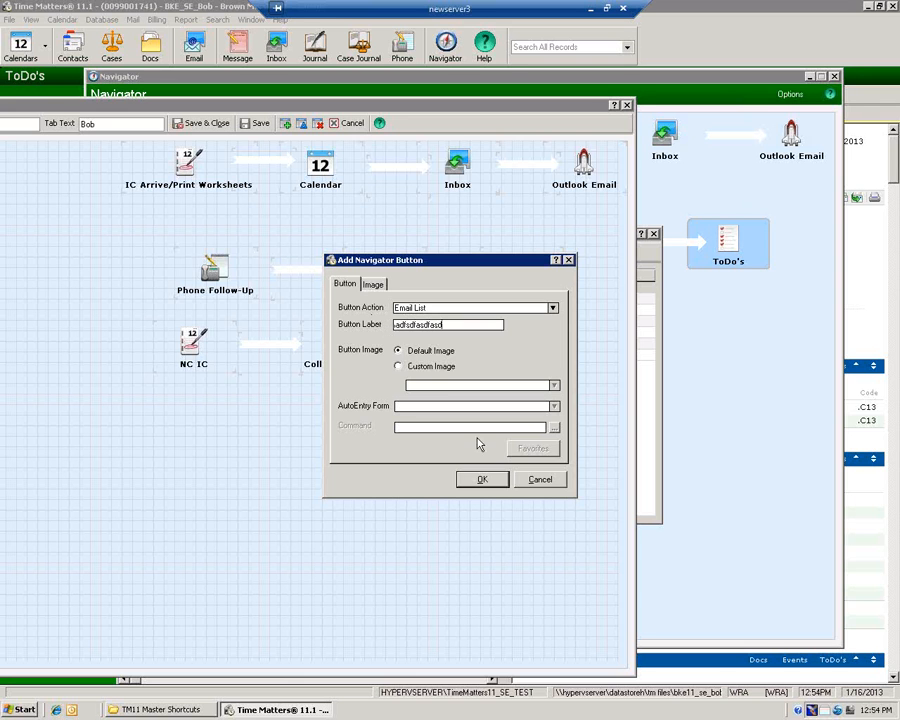
left_click(481, 479)
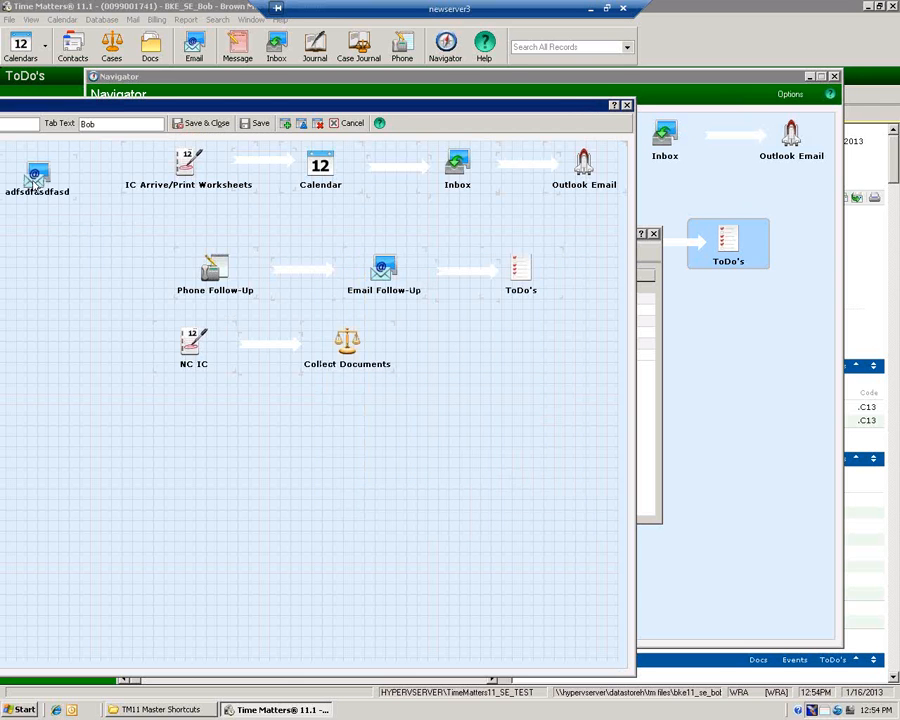
Add a Left Line Junct image and place it beside Collect Documents
left_click(285, 123)
left_click(375, 285)
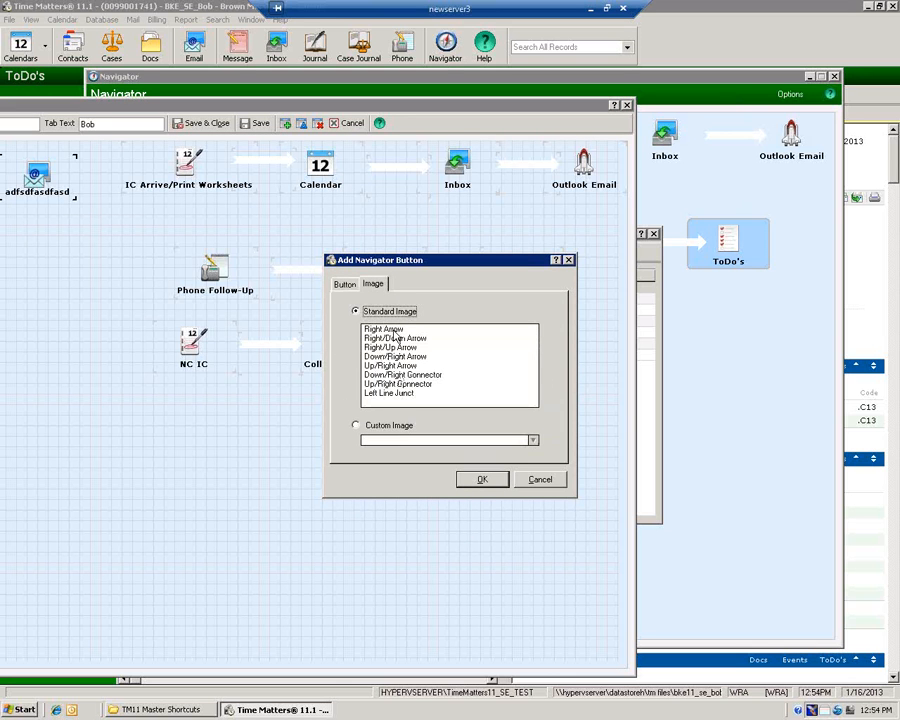
left_click(398, 393)
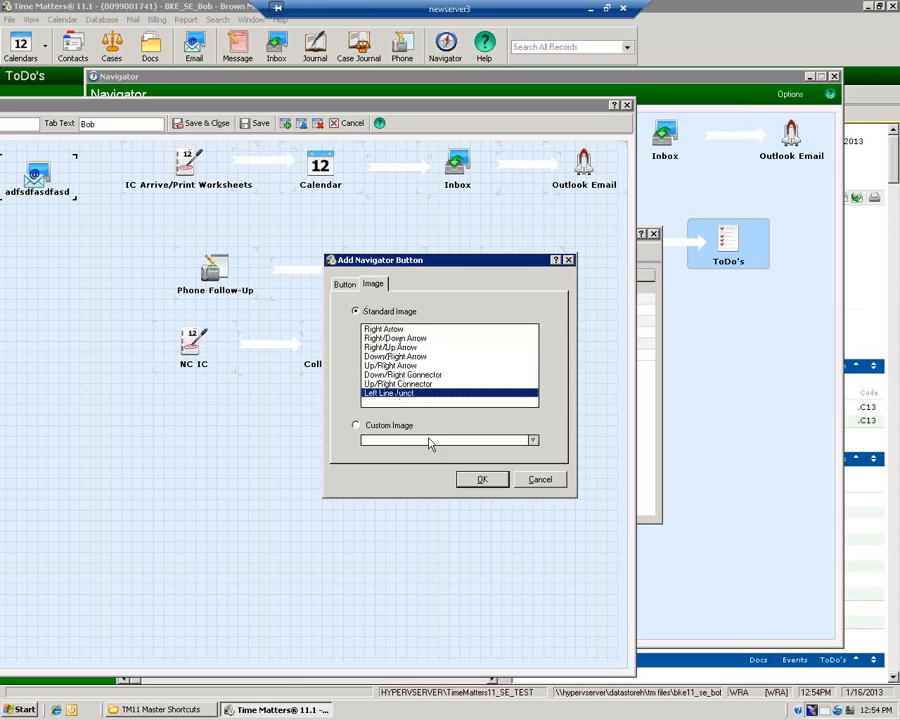
left_click(481, 479)
left_click(113, 235)
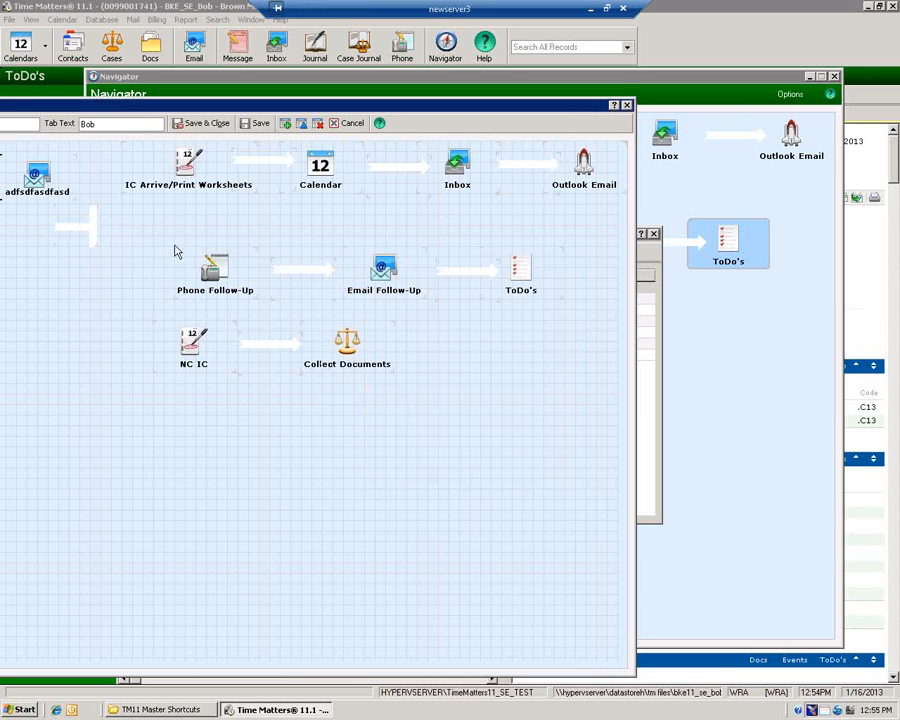
left_click(88, 232)
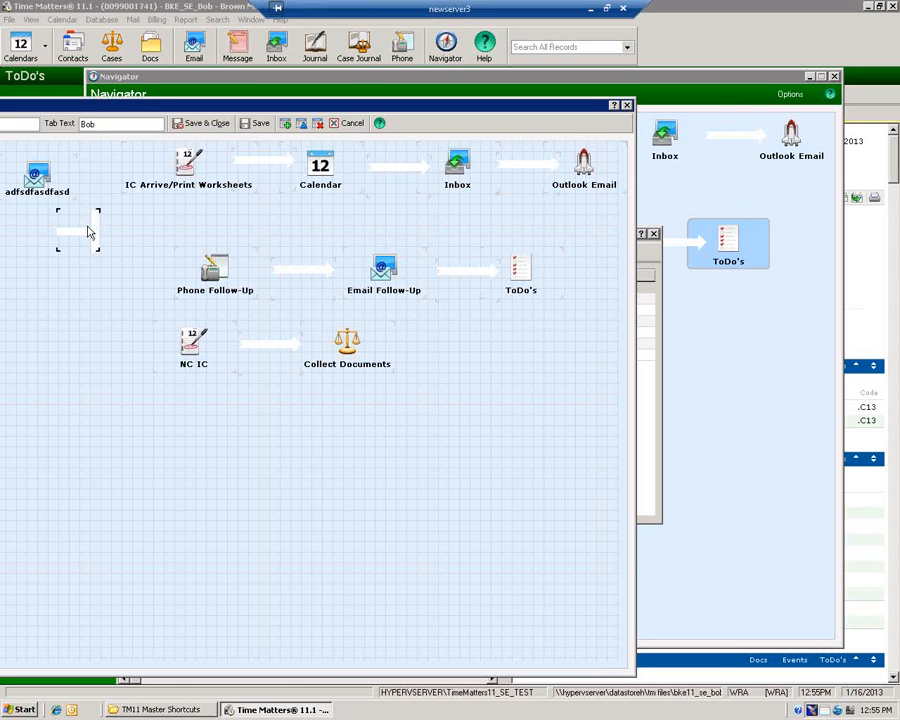
left_click_drag(88, 232, 436, 345)
left_click(467, 354)
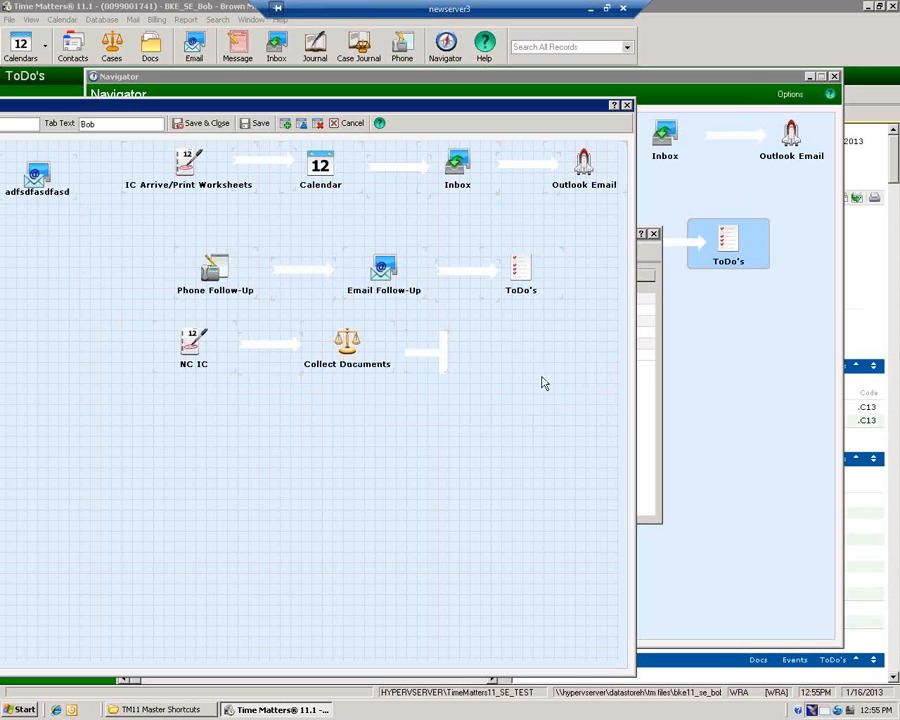
Close the navigator editor, Navigator Options and the Navigators list
left_click(628, 106)
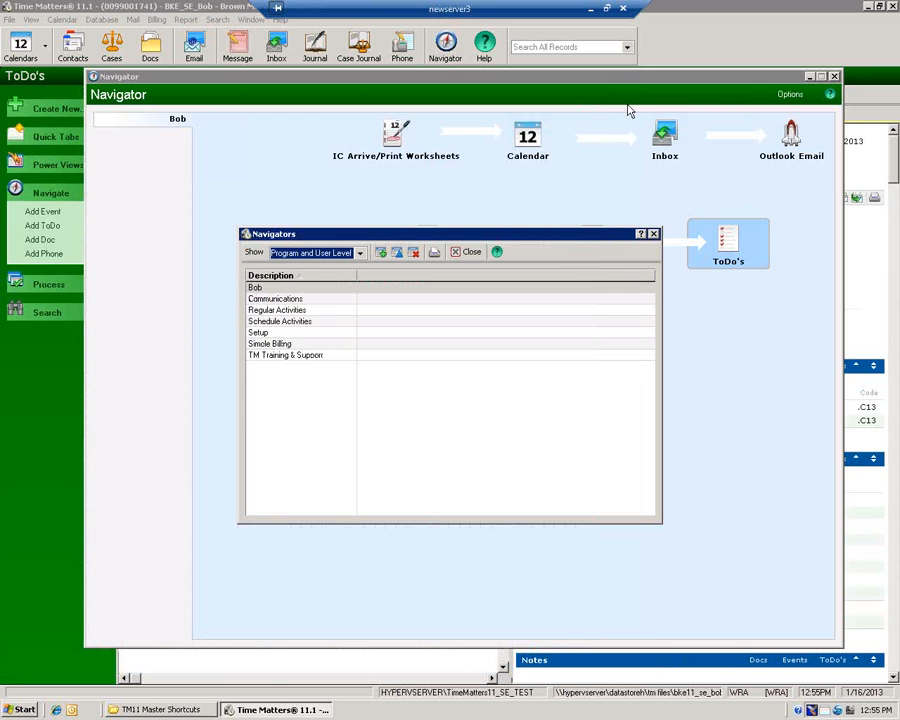
left_click(469, 254)
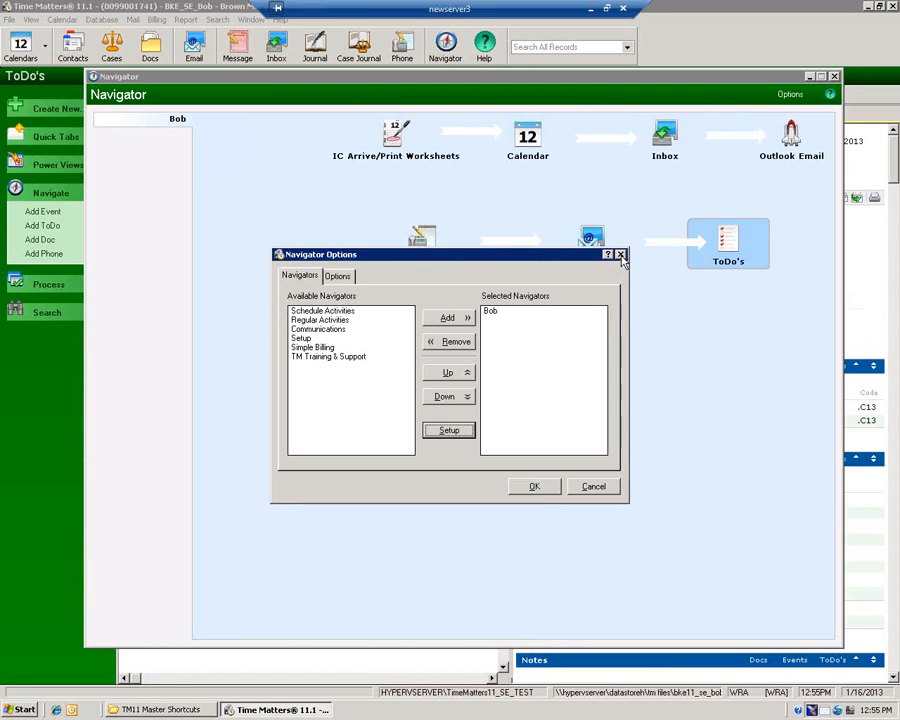
left_click(620, 254)
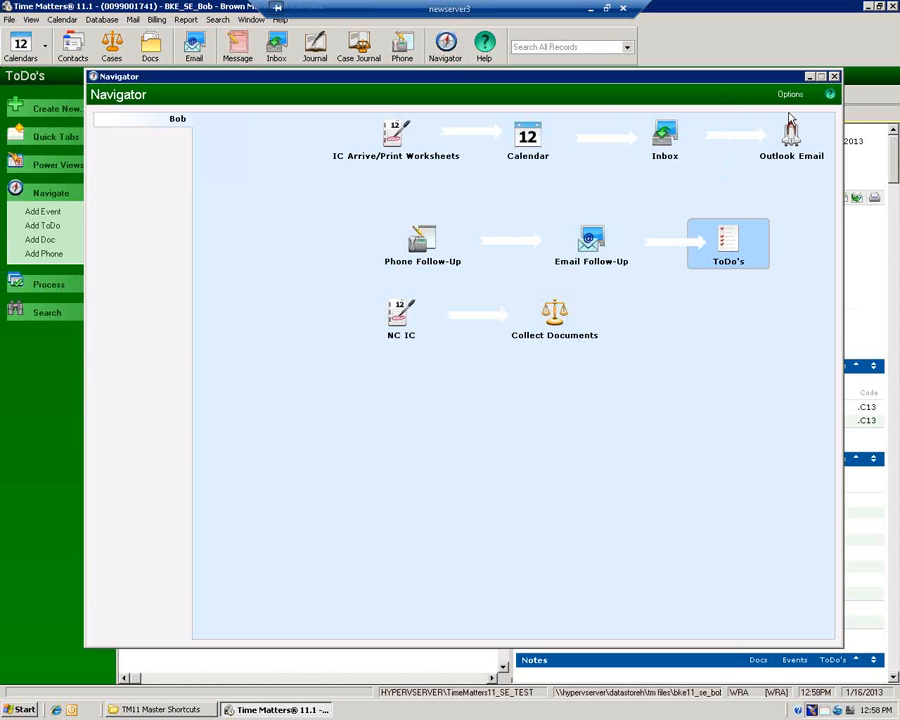
Close the Navigator, view the empty Calendar Day File, then show the Phone Calls list
left_click(833, 78)
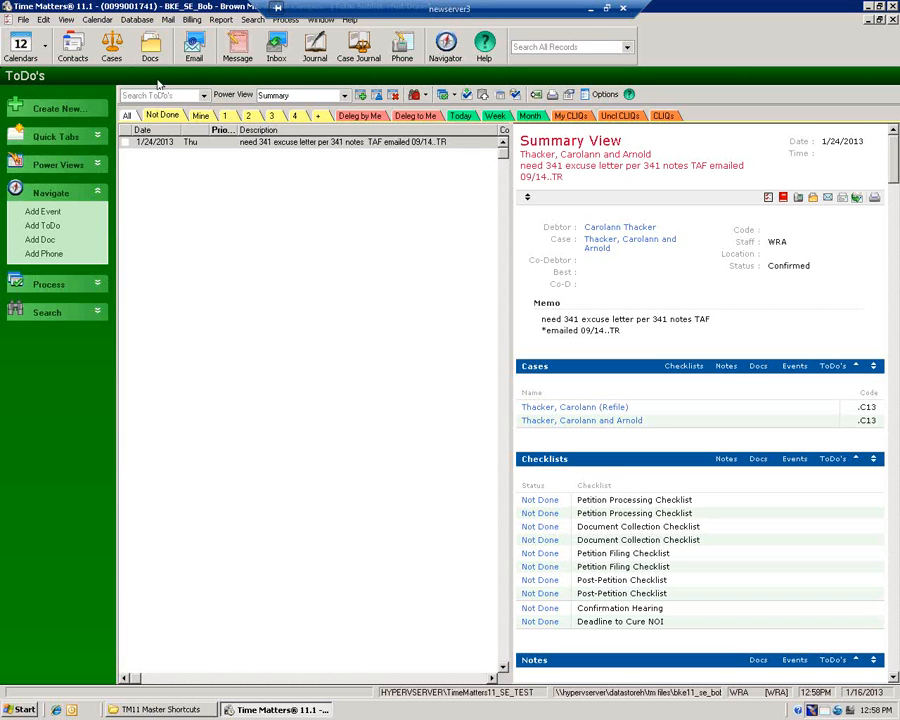
left_click(98, 20)
mouse_move(67, 21)
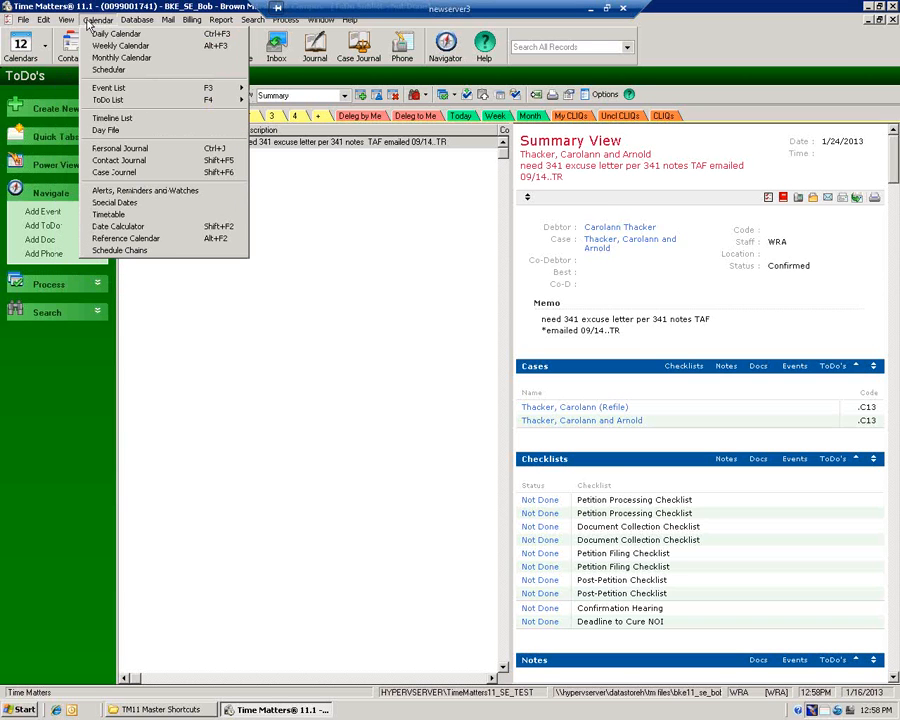
left_click(105, 131)
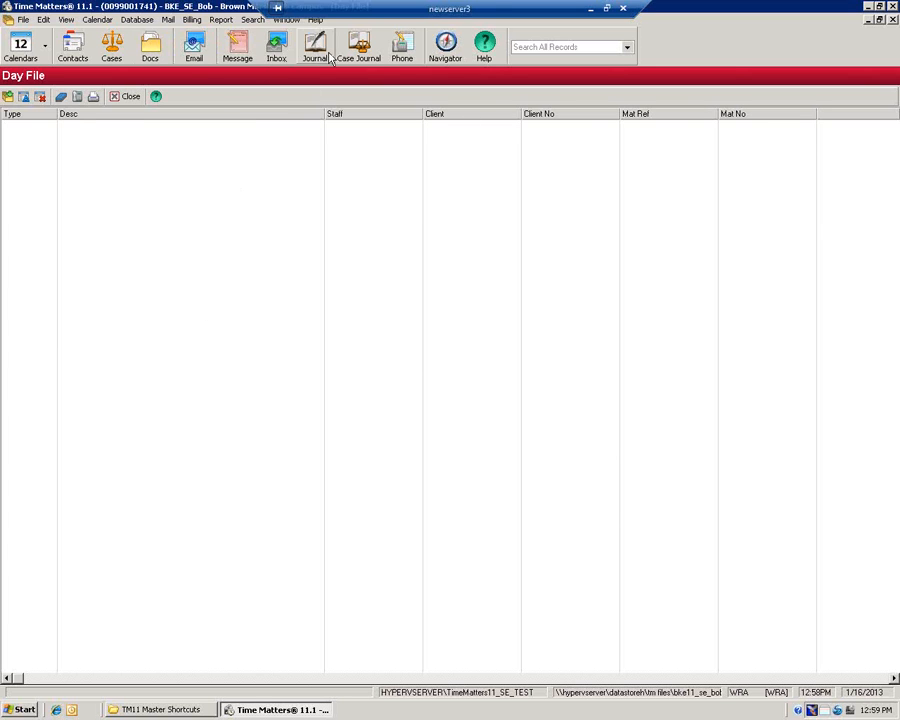
left_click(403, 50)
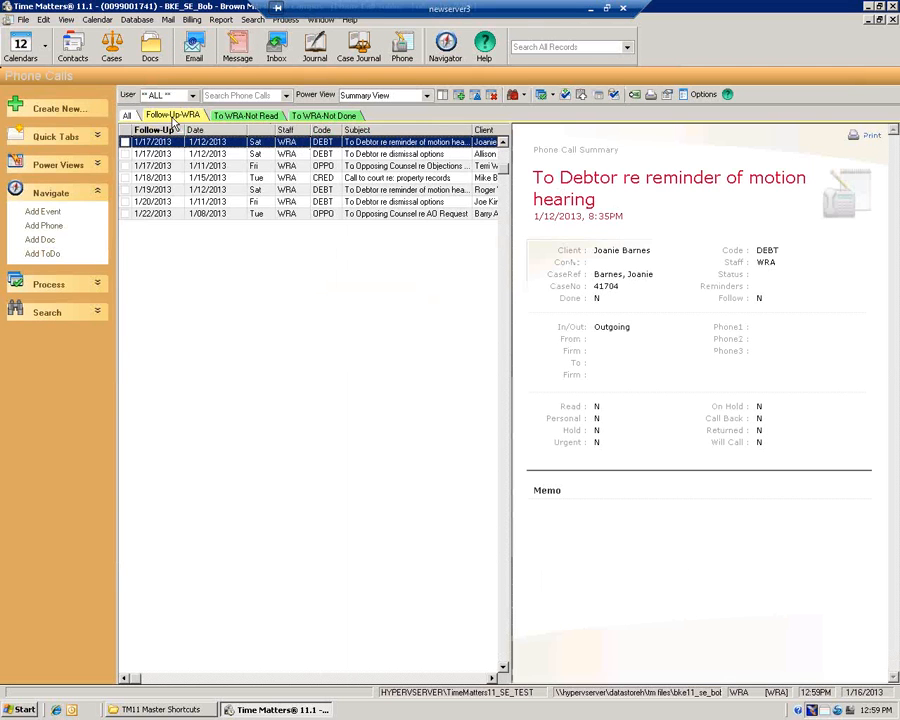
Put the dismissal-options phone call on the Day File and close the call record
double_click(208, 154)
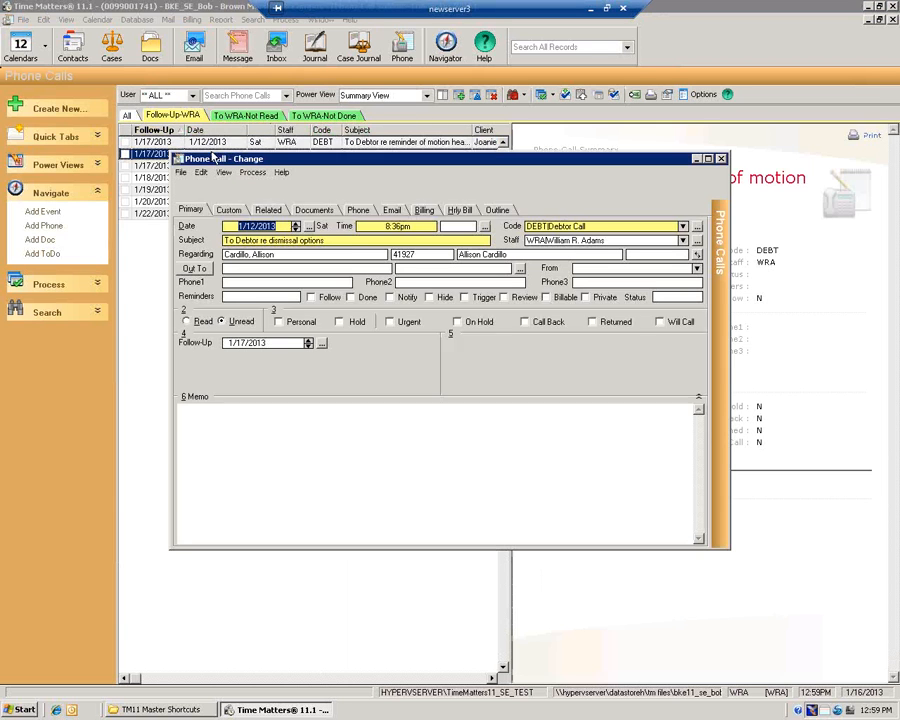
left_click(254, 173)
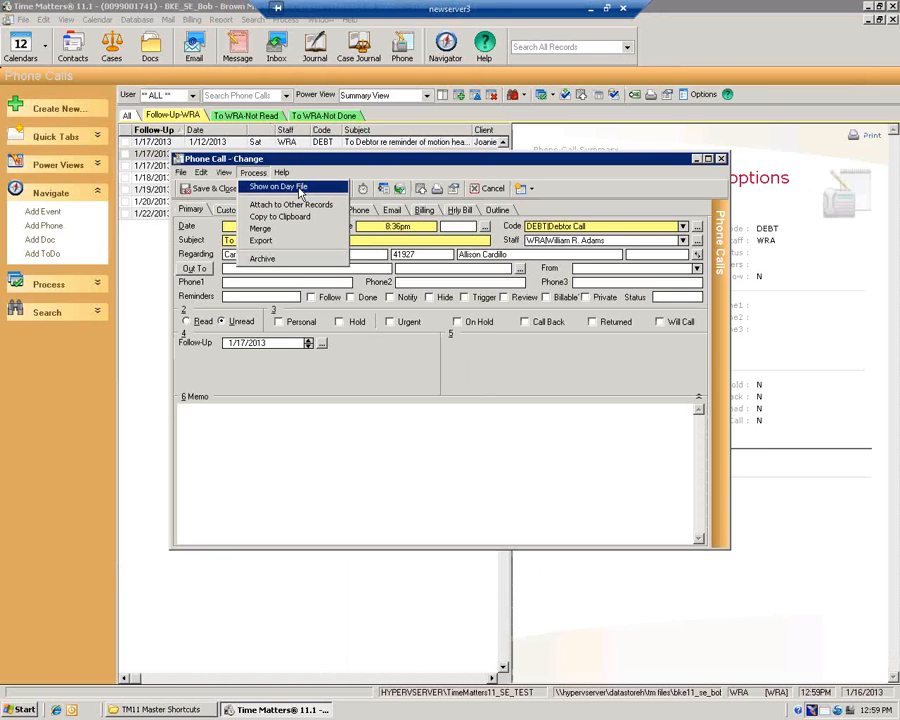
left_click(300, 193)
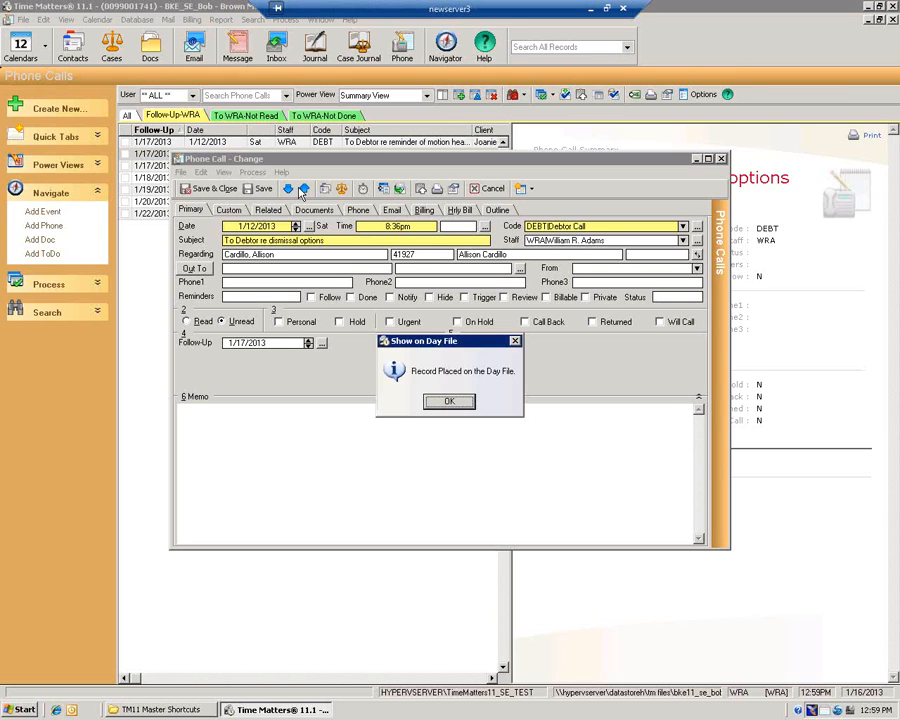
left_click(465, 403)
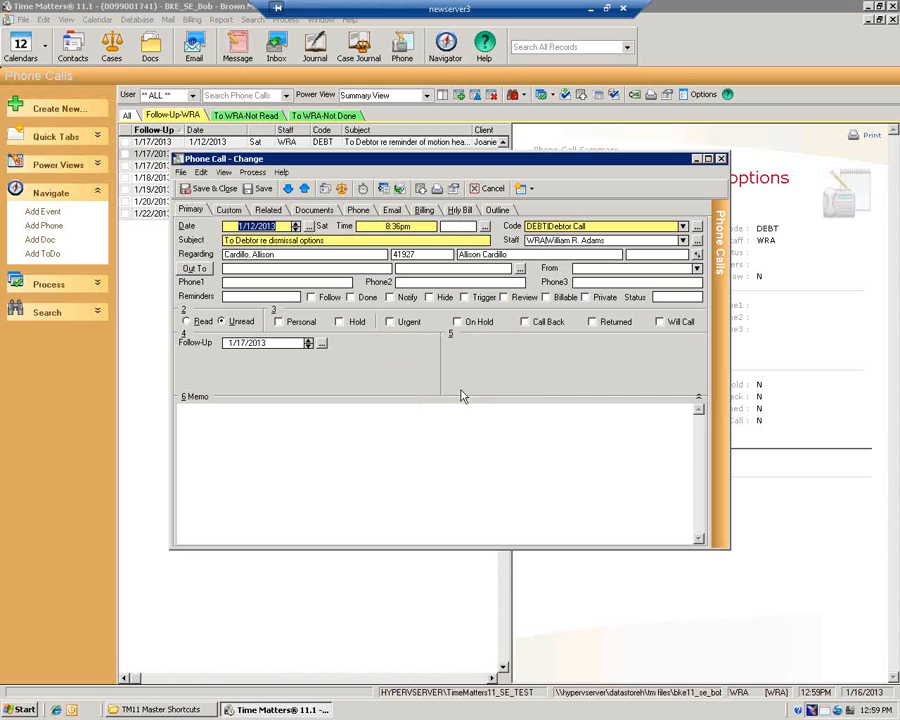
left_click(720, 159)
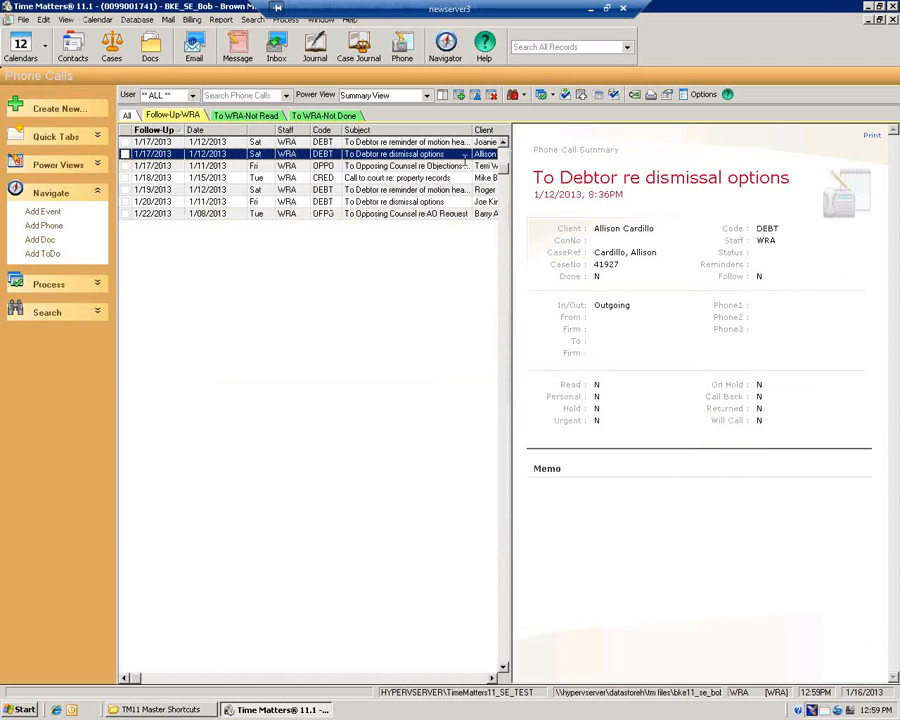
From the Cases list, put the chosen Chapter 13 case on the Day File, closing without saving
left_click(113, 50)
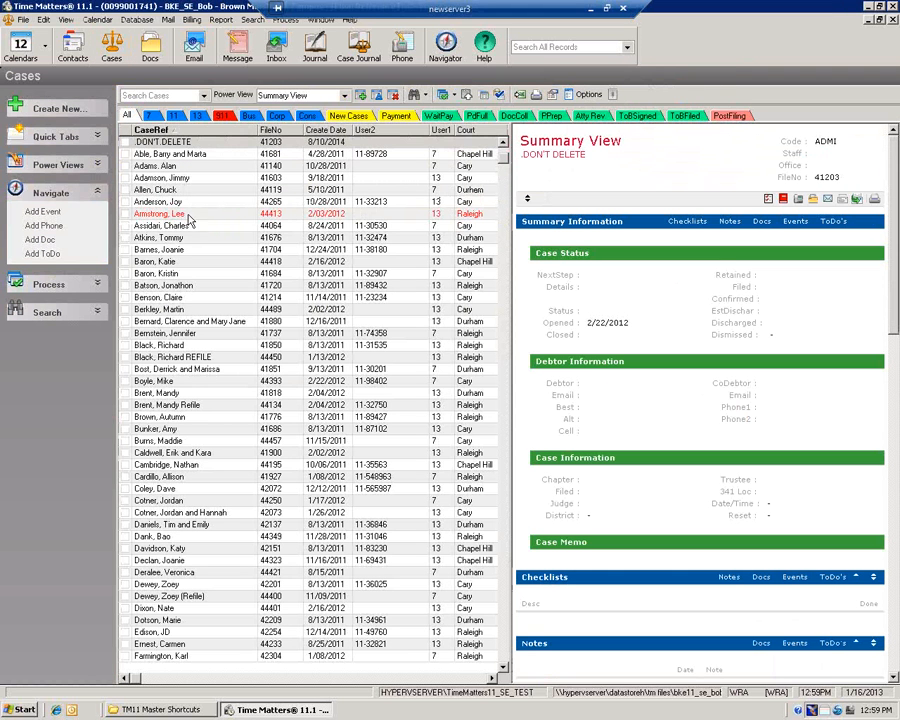
left_click(180, 239)
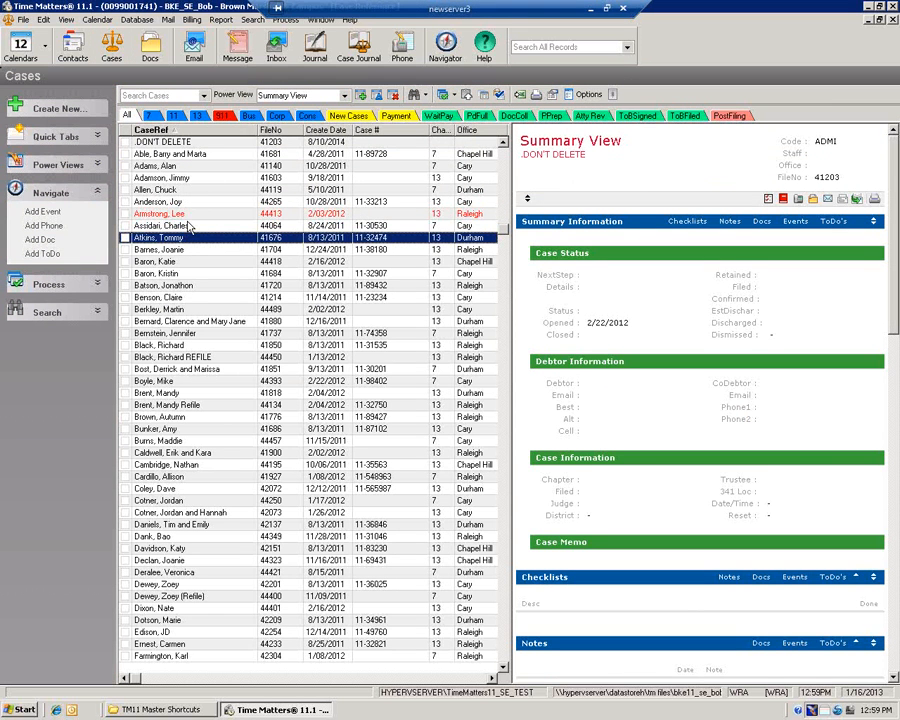
double_click(200, 238)
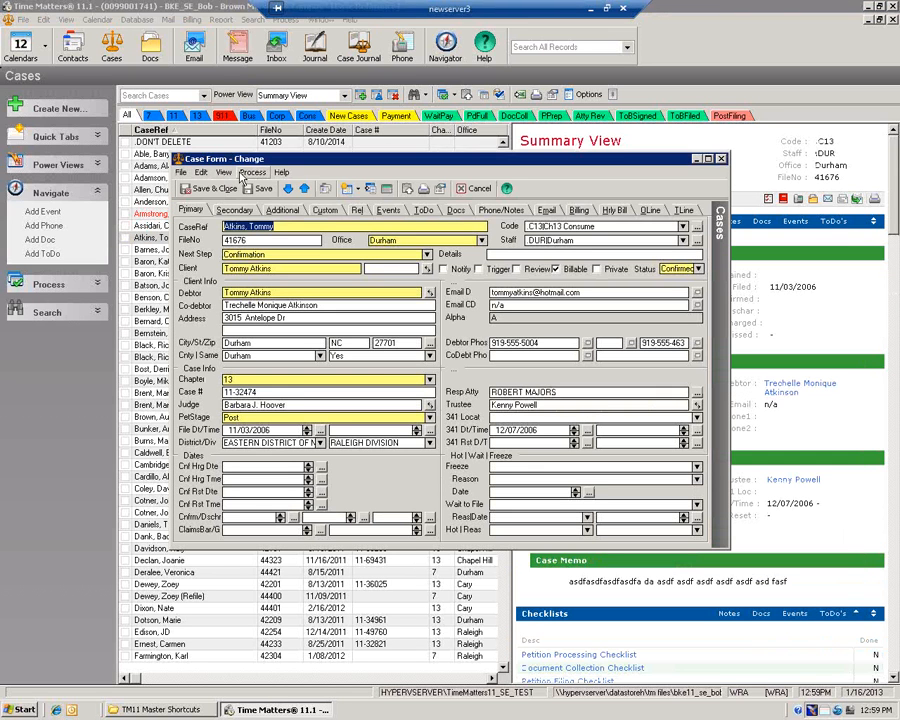
left_click(252, 173)
left_click(292, 180)
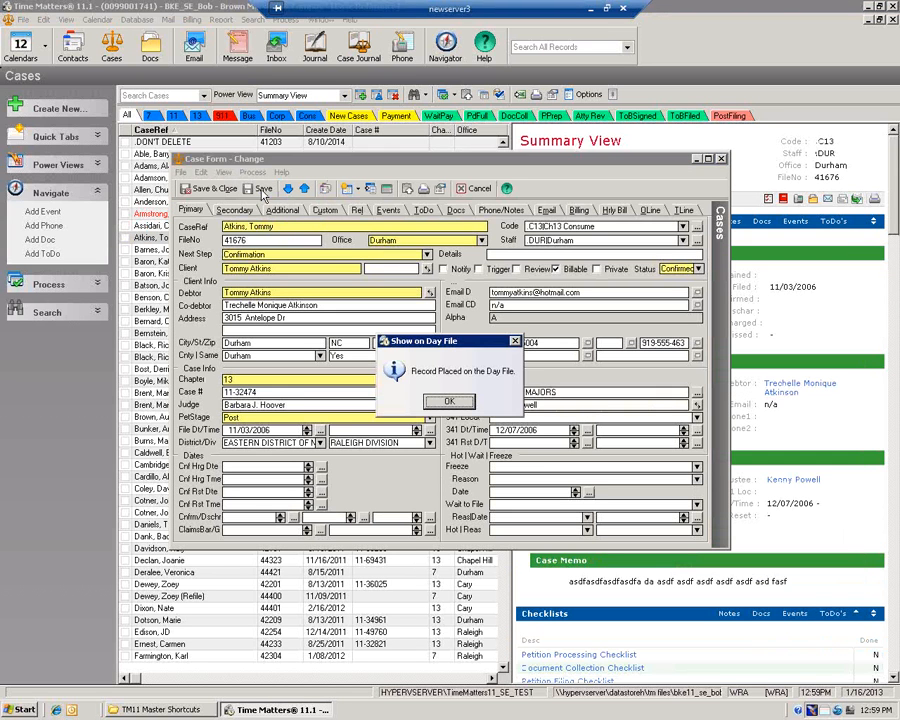
left_click(450, 399)
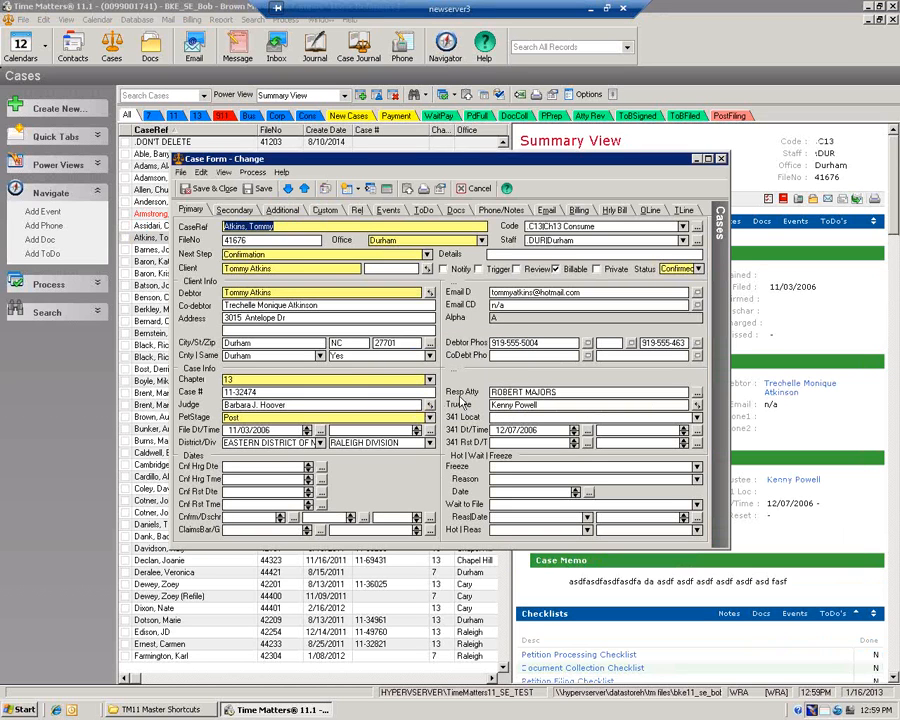
left_click(477, 191)
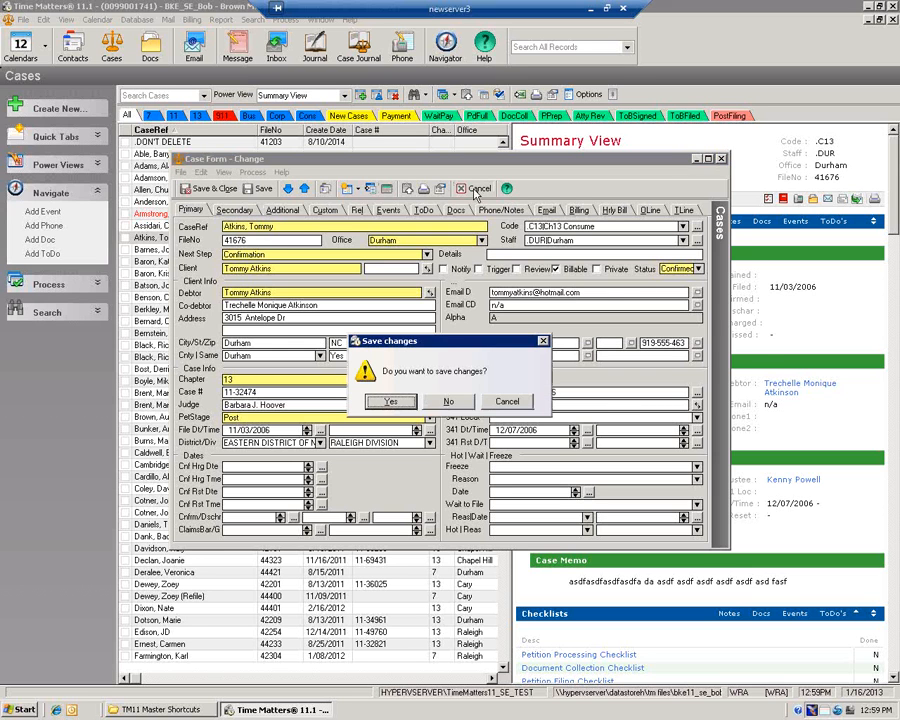
left_click(446, 400)
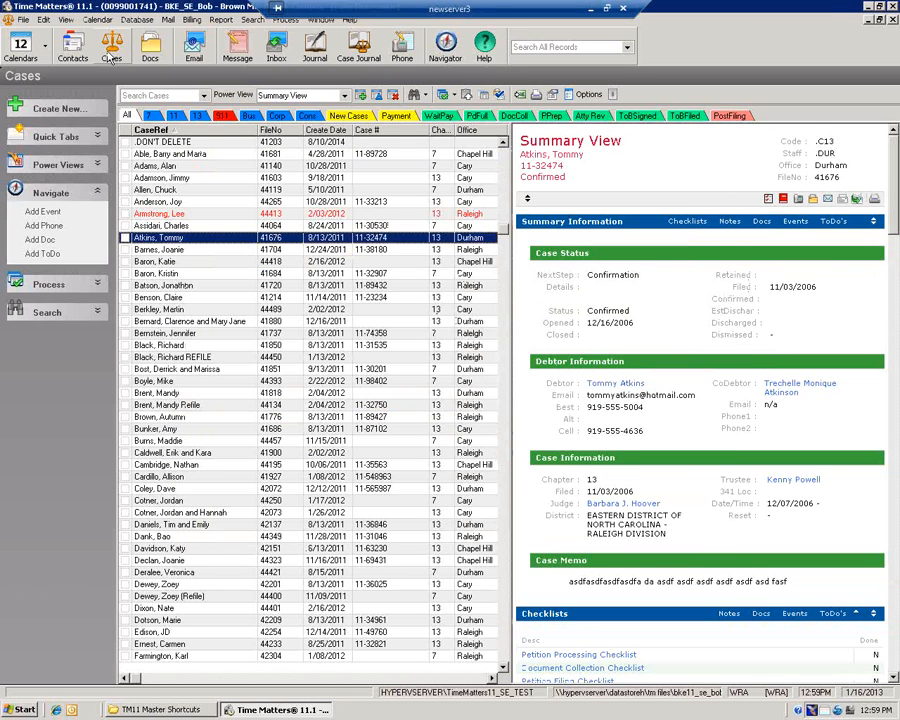
left_click(97, 22)
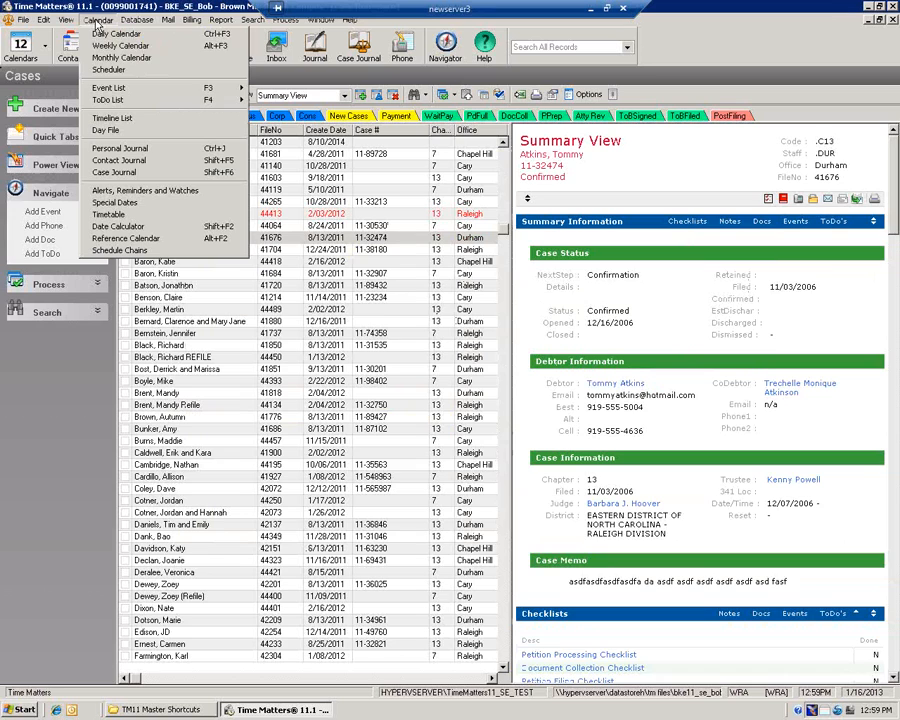
left_click(112, 135)
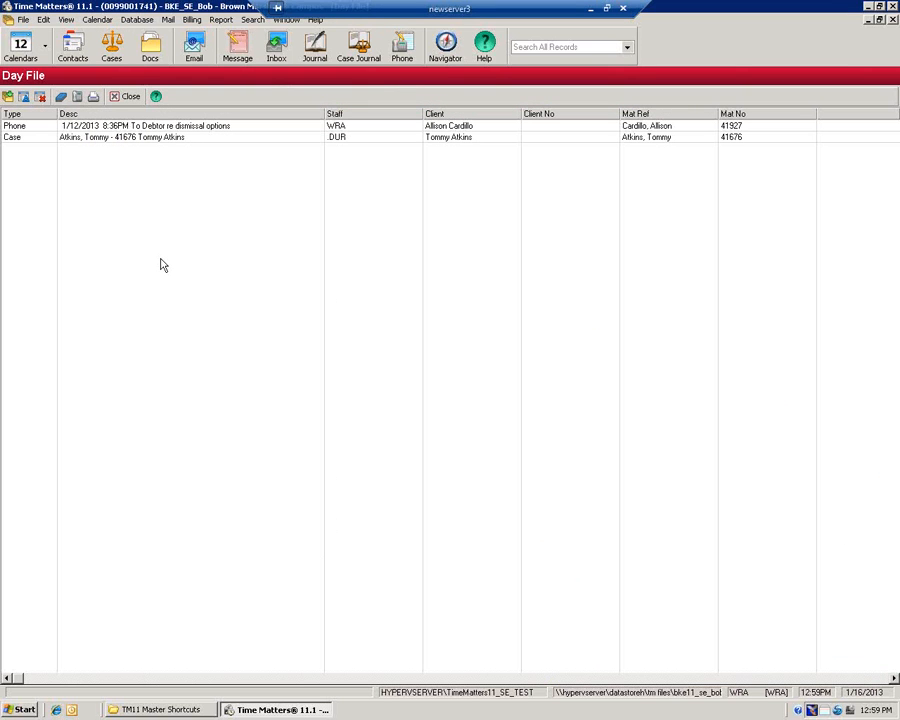
left_click(72, 141)
left_click(40, 96)
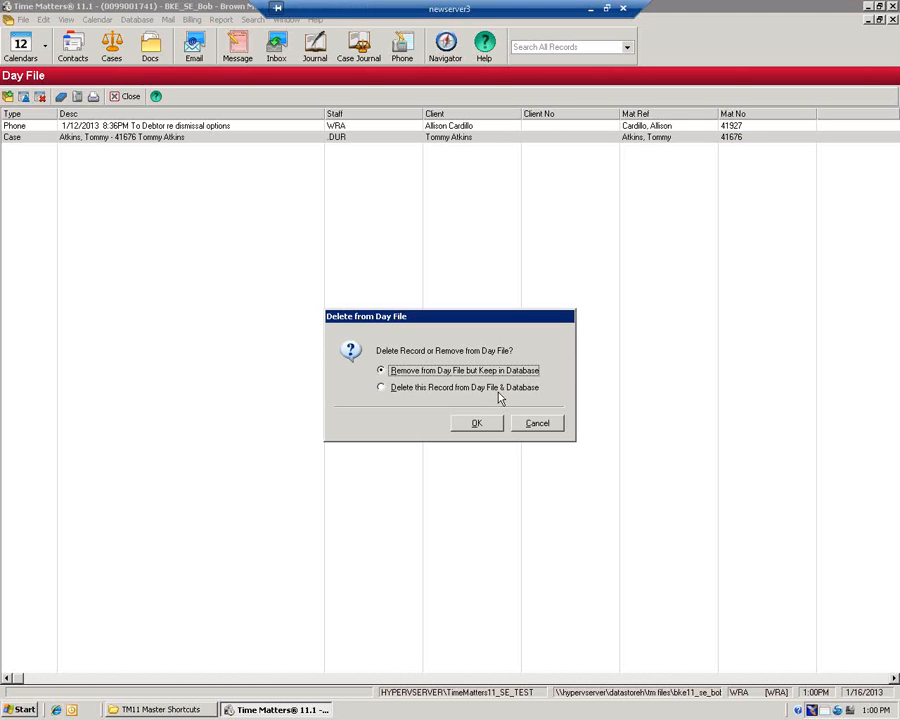
left_click(478, 423)
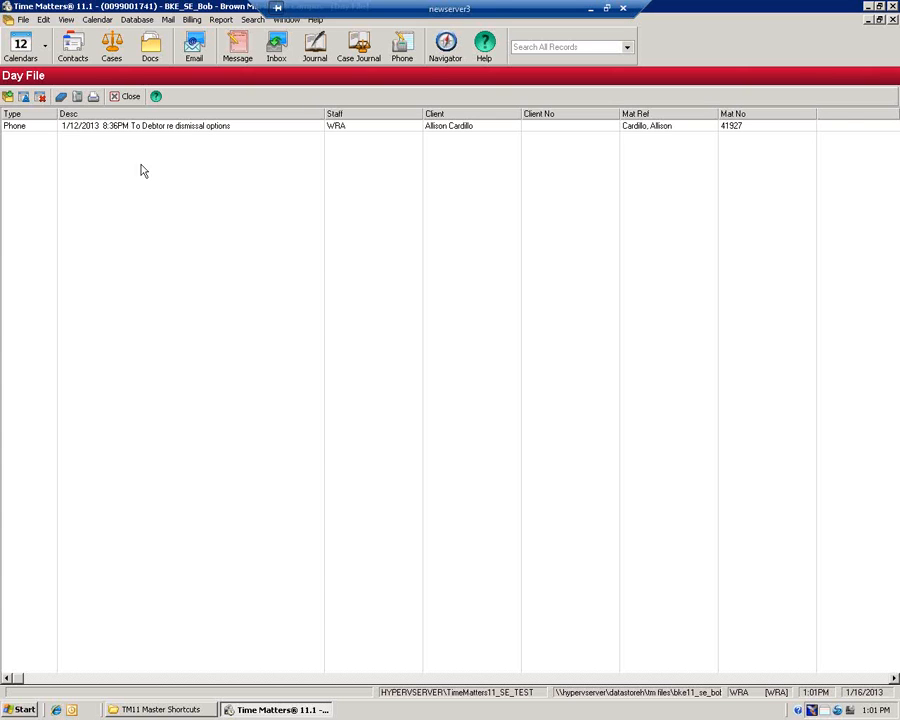
left_click(446, 45)
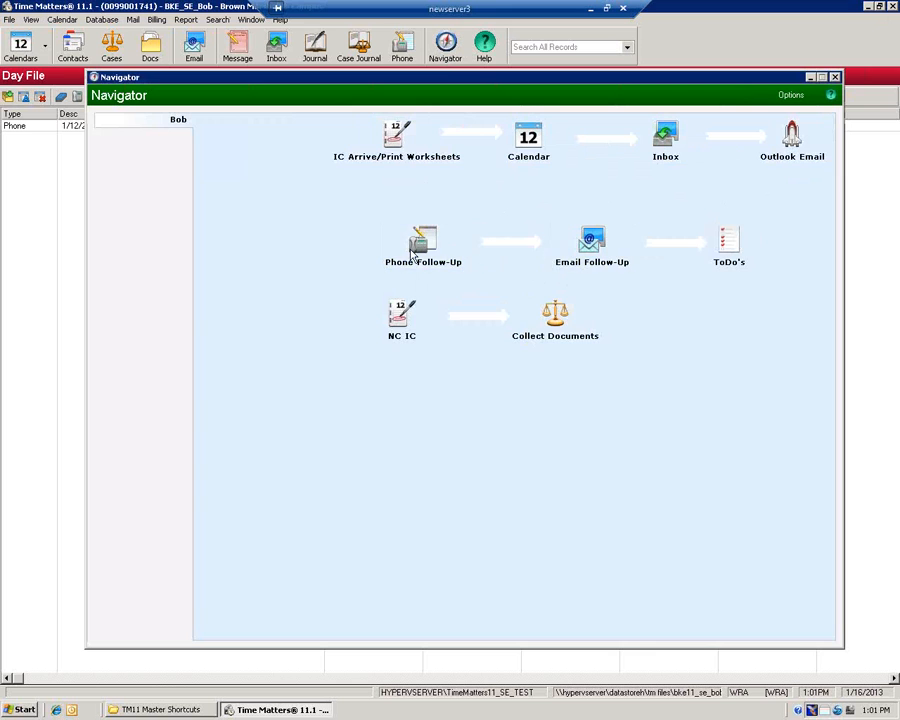
Close the Navigator, show Cases, and open the trigger list with Add Phone Calls Received collapsed
left_click(835, 78)
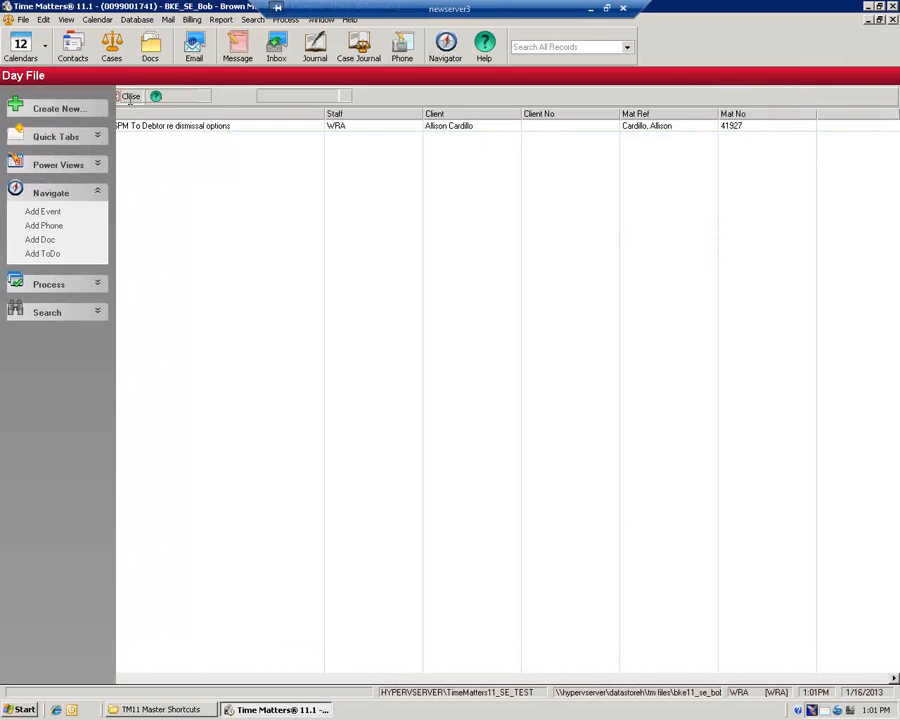
left_click(111, 45)
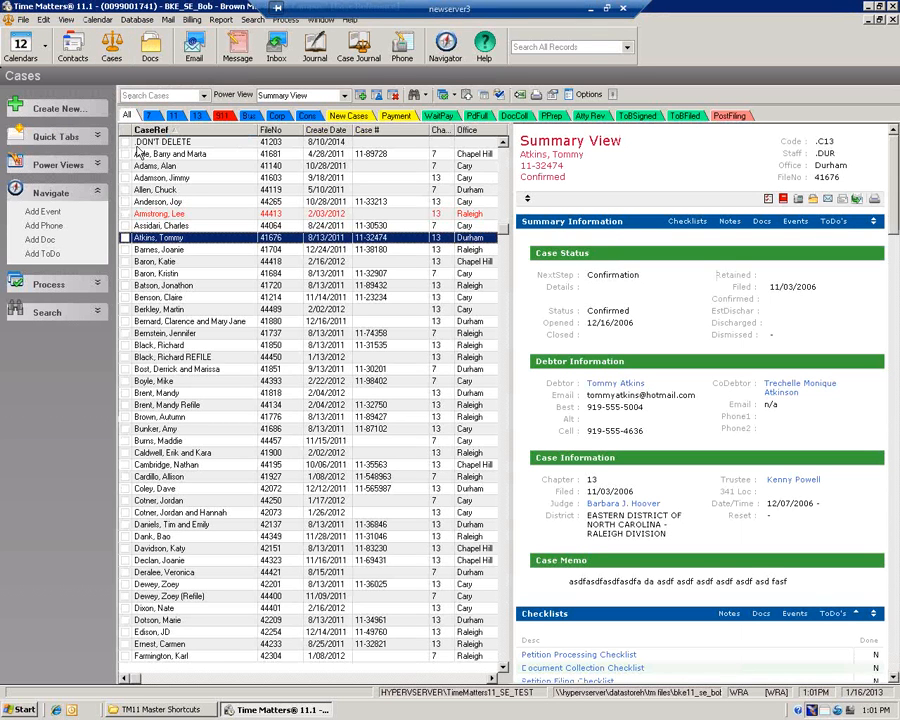
left_click(613, 95)
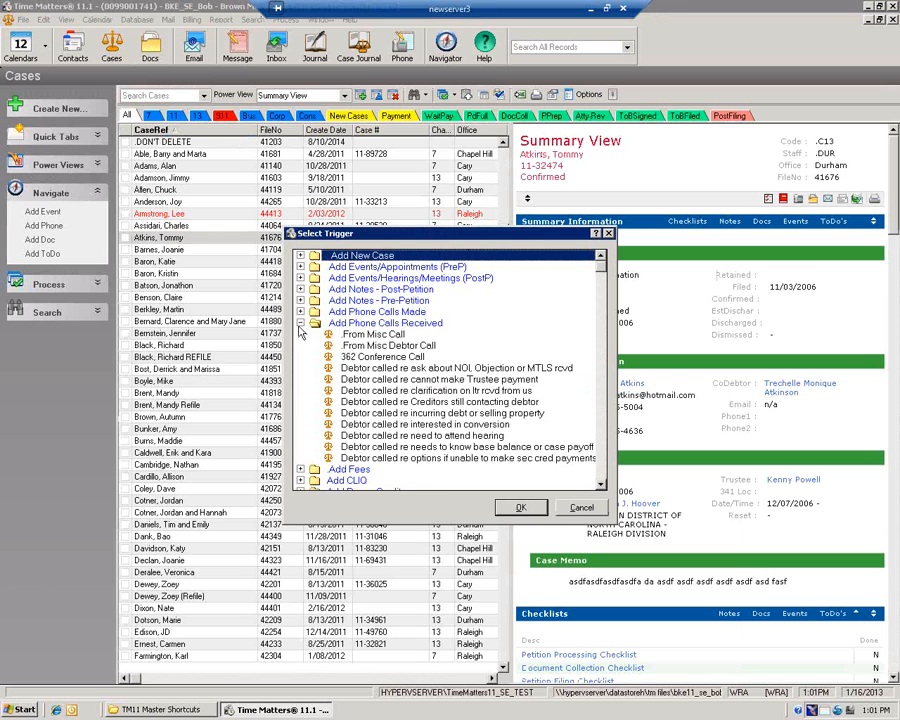
left_click(300, 323)
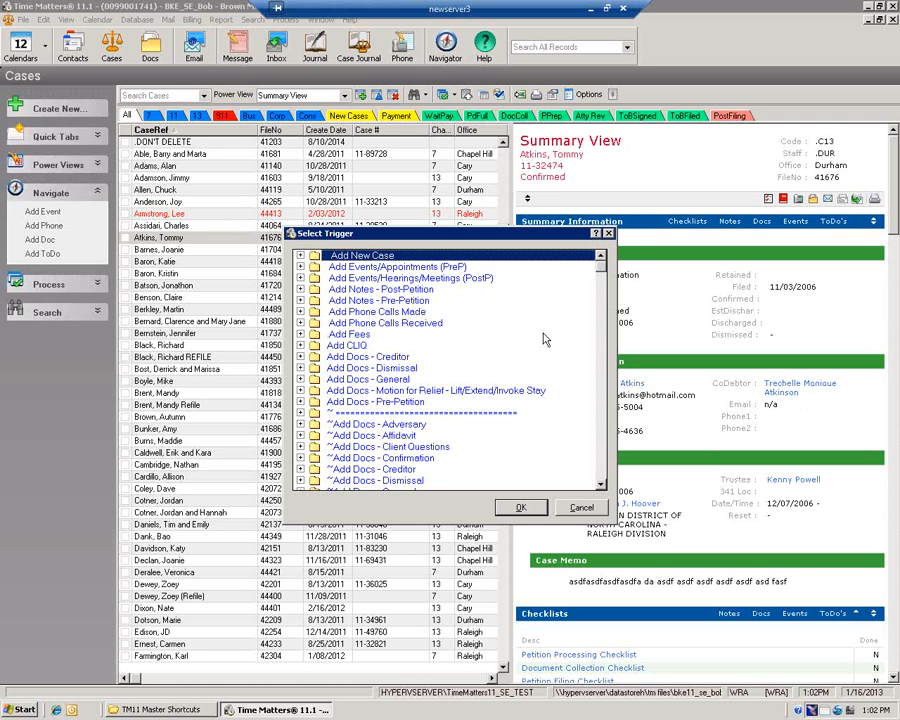
Close the Select Trigger dialog without choosing a trigger
left_click(610, 234)
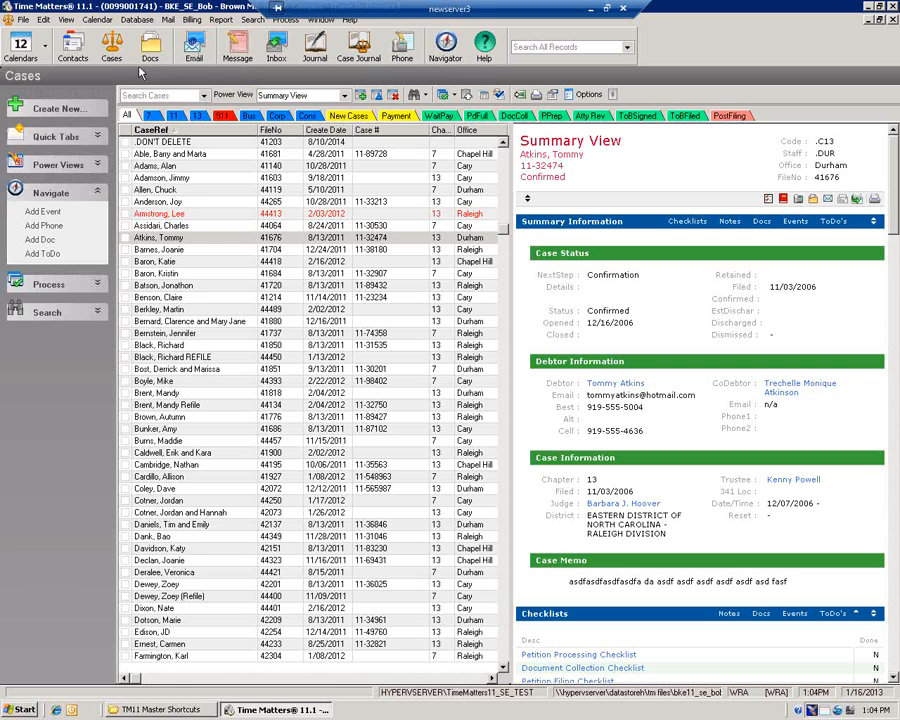
Select a case, switch to Events, and open the 6/13/2004 Motion to Lift Stay event
left_click(276, 190)
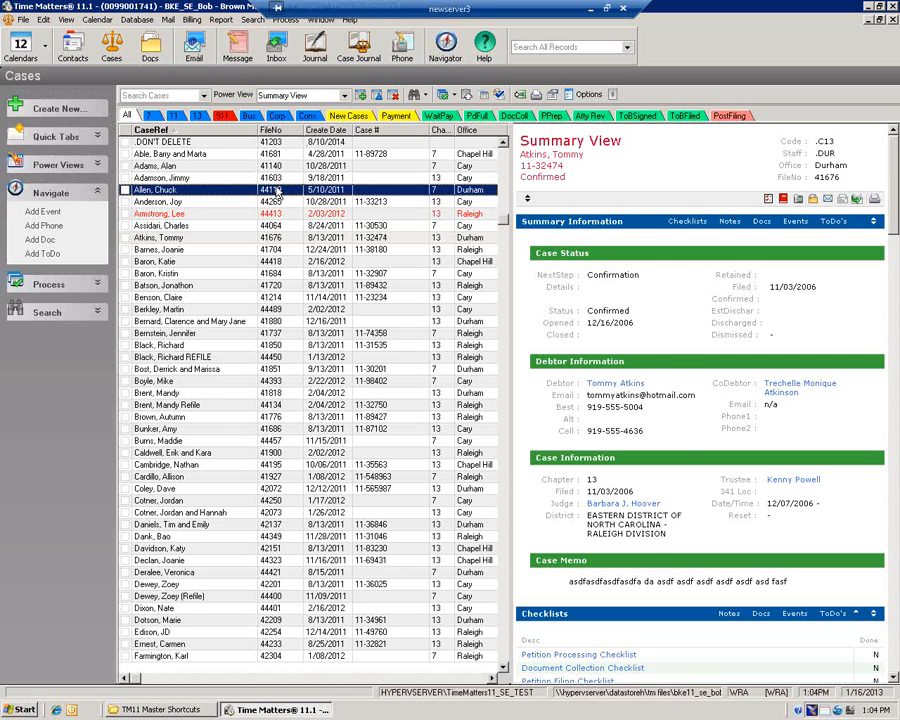
key("ctrl+shift+e")
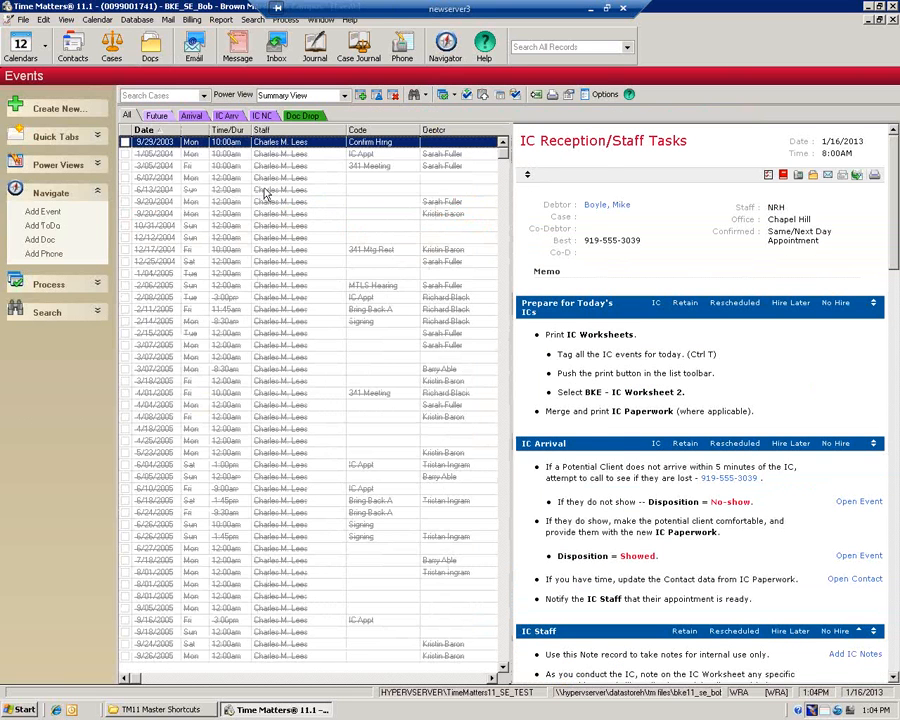
left_click(266, 192)
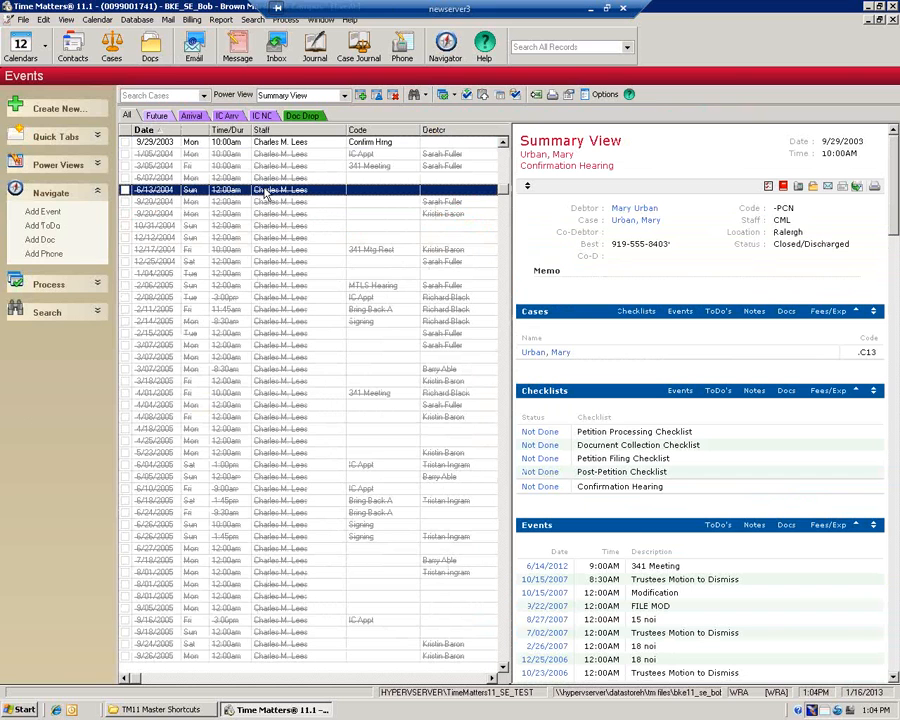
double_click(266, 194)
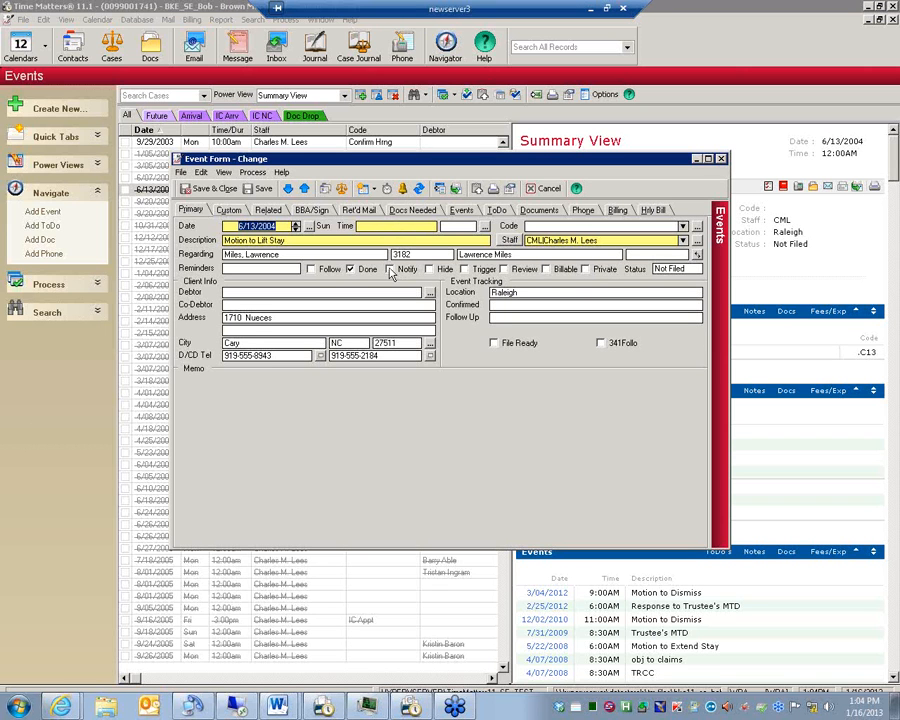
Move the Motion to Lift Stay event to 2/07/2013 and bring up its alarm settings
left_click(403, 192)
key("Return")
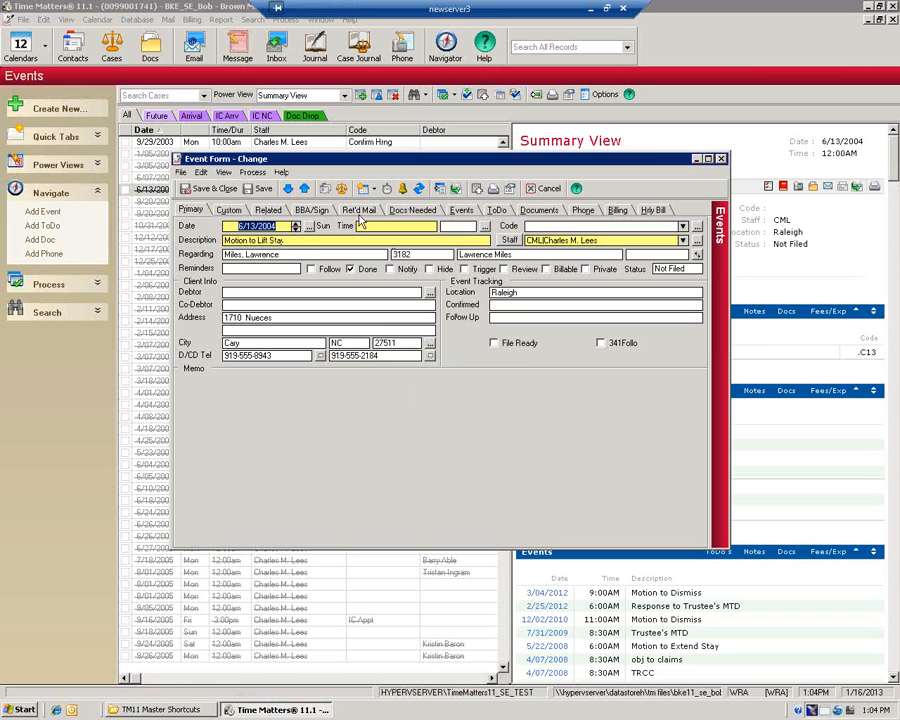
left_click(309, 226)
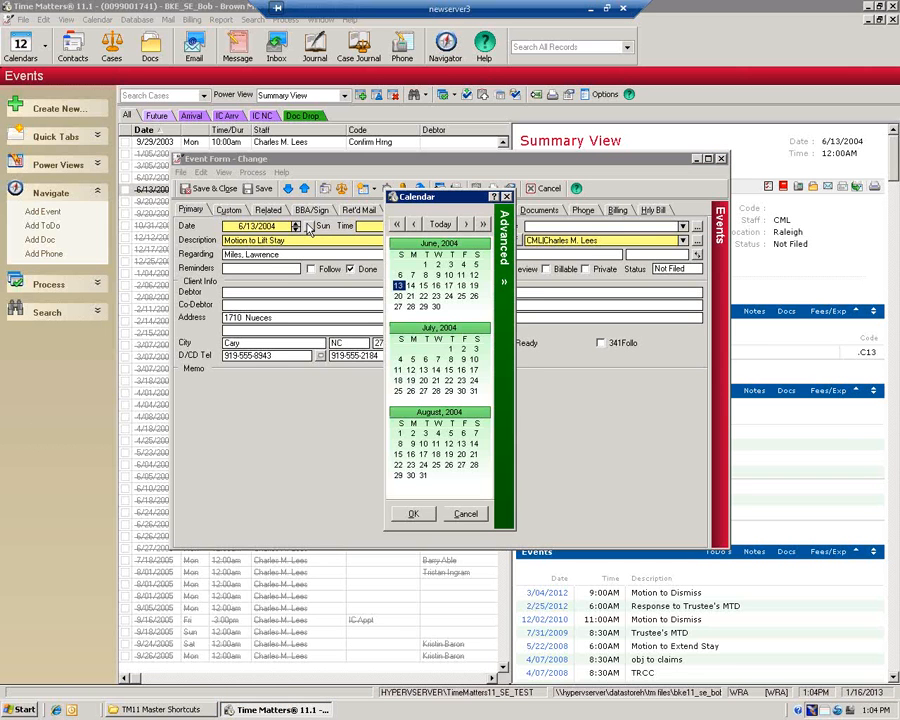
left_click(433, 226)
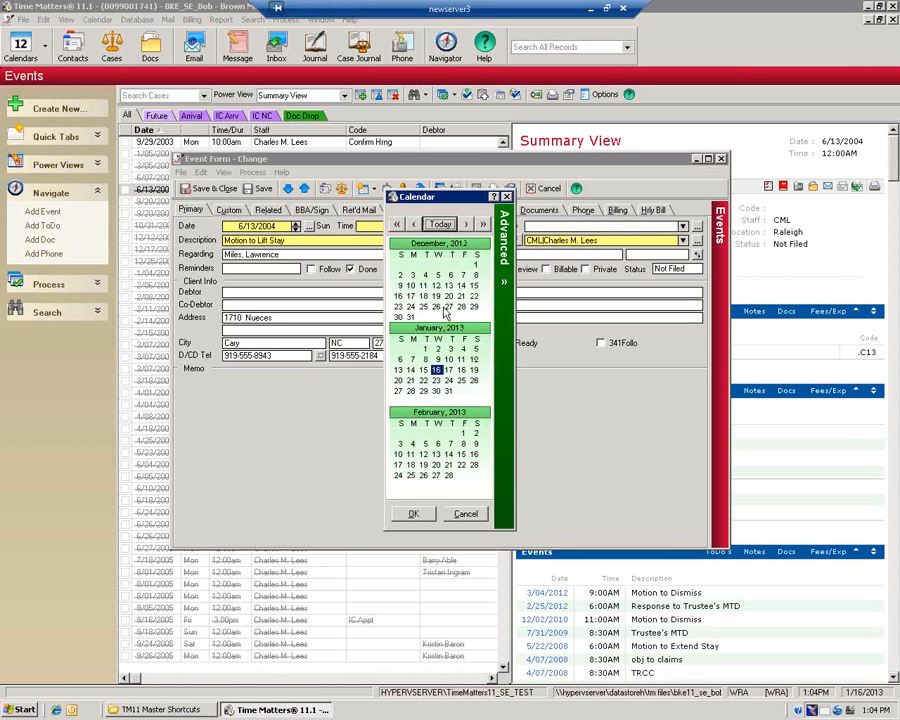
left_click(450, 445)
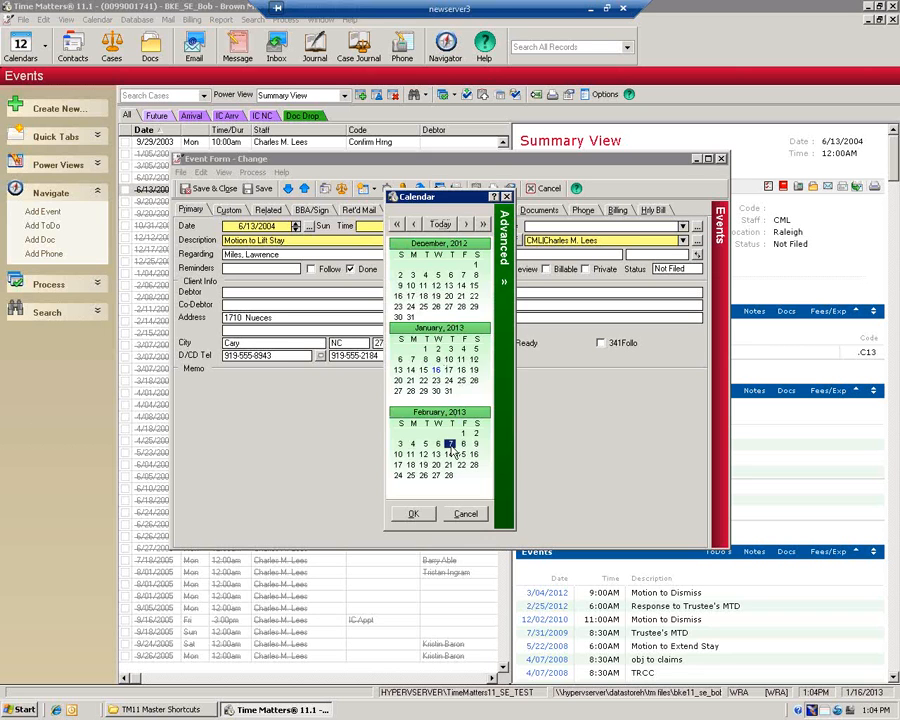
double_click(451, 446)
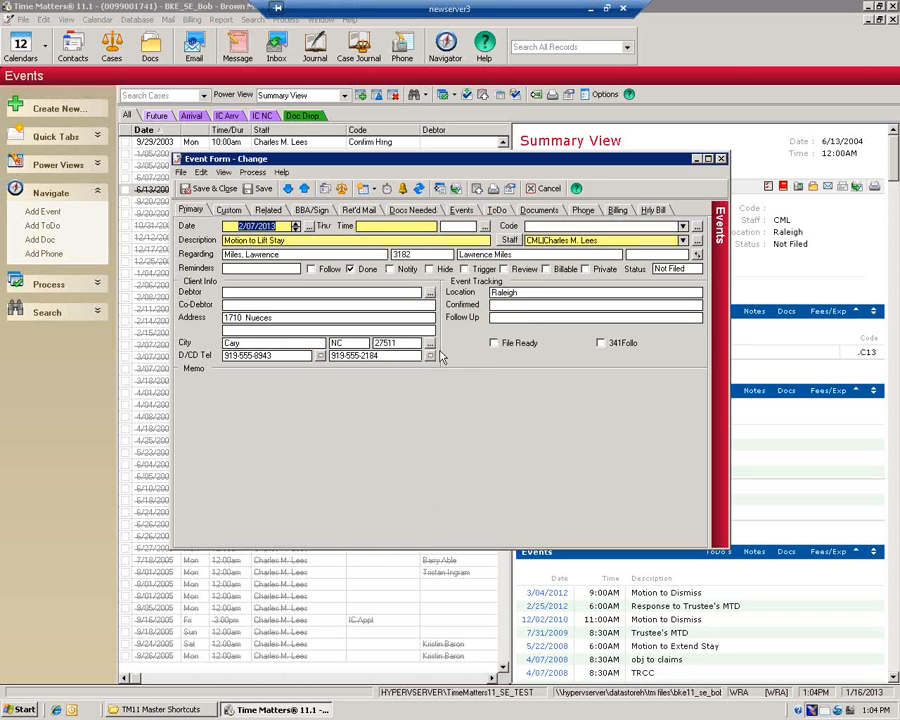
left_click(403, 190)
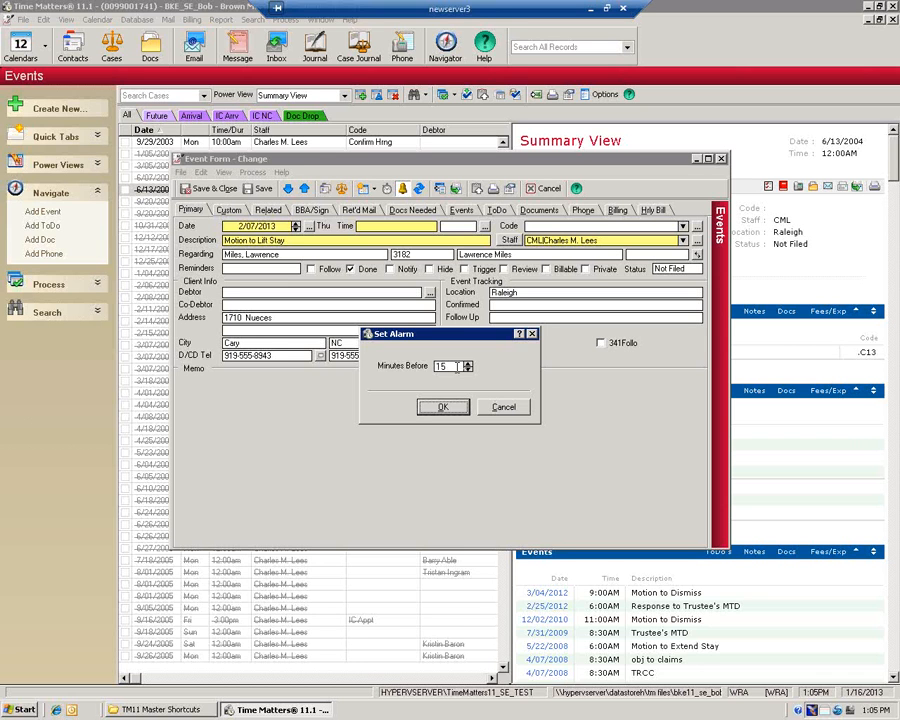
Replace the 15-minute alarm value and raise the alarm lead time to 1000 minutes
left_click_drag(456, 366, 407, 370)
type("9999")
left_click(440, 405)
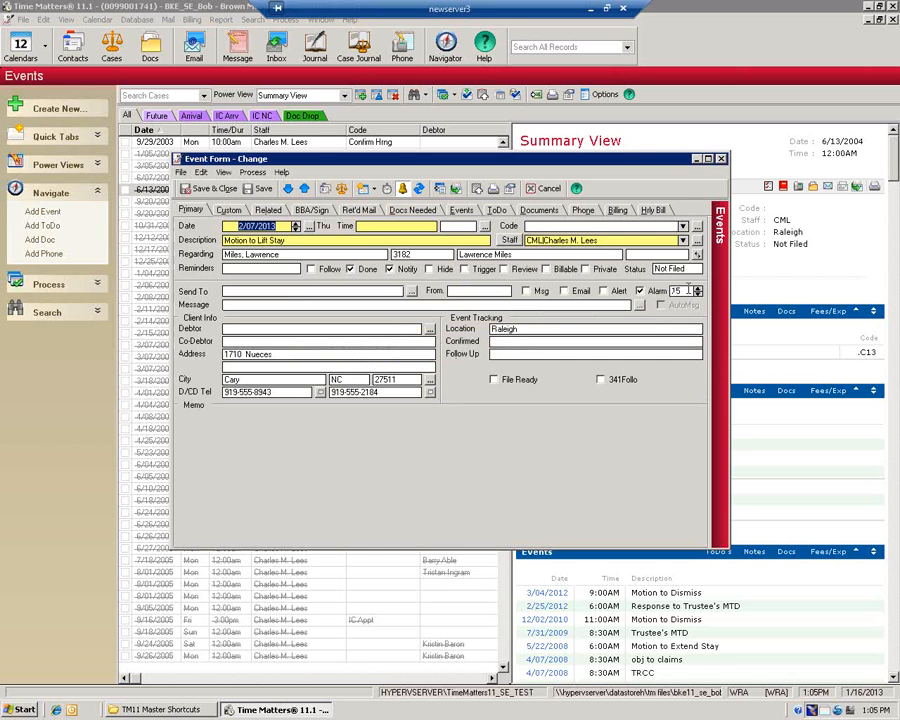
left_click(675, 290)
type("999")
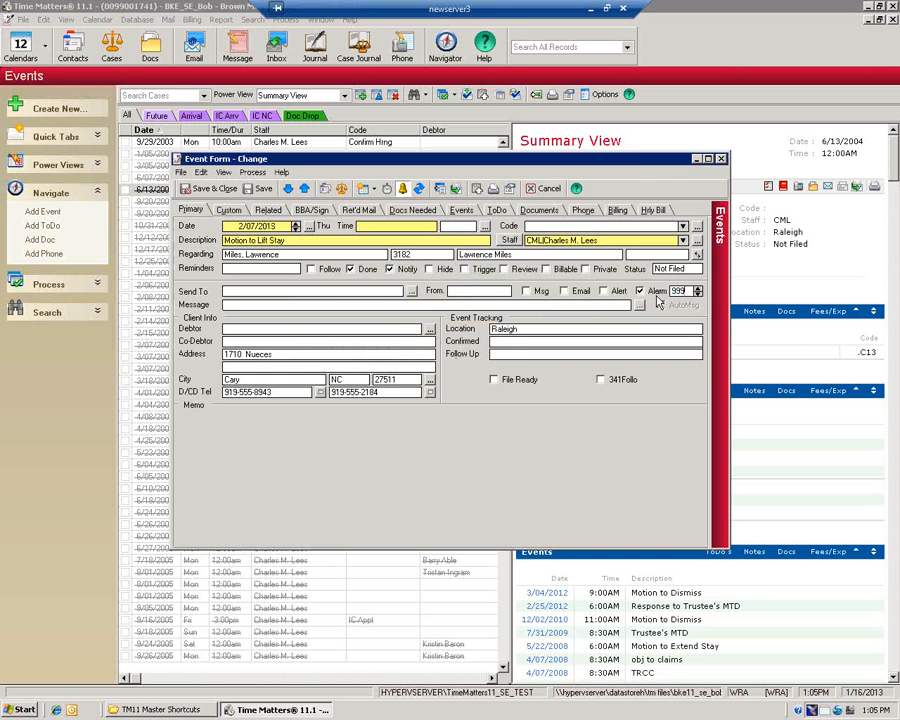
key("Tab")
left_click(698, 289)
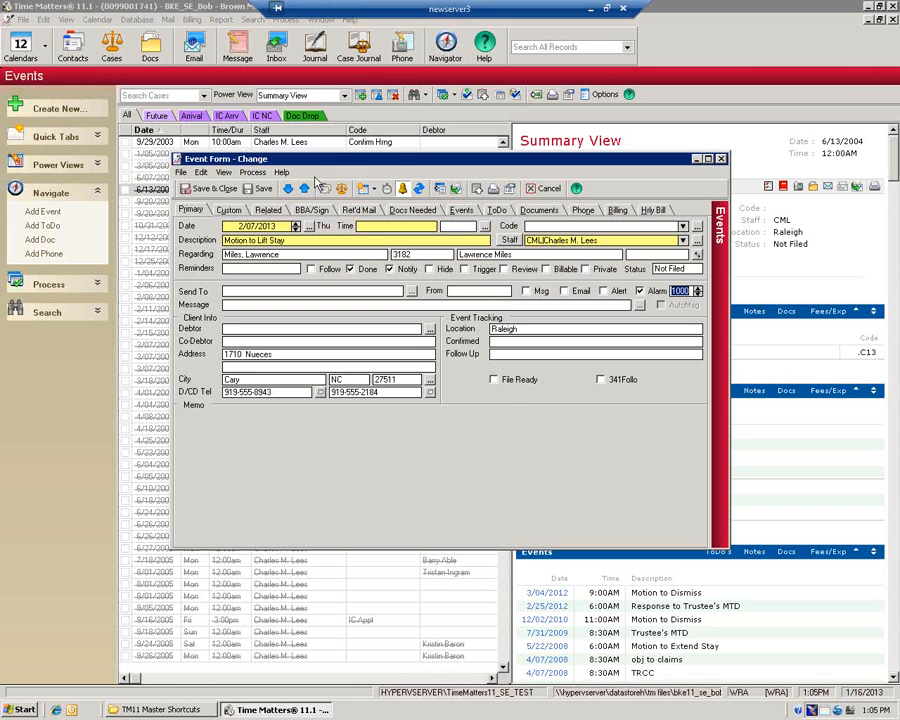
Fill in the required duration of 2, then close the event form
left_click(260, 188)
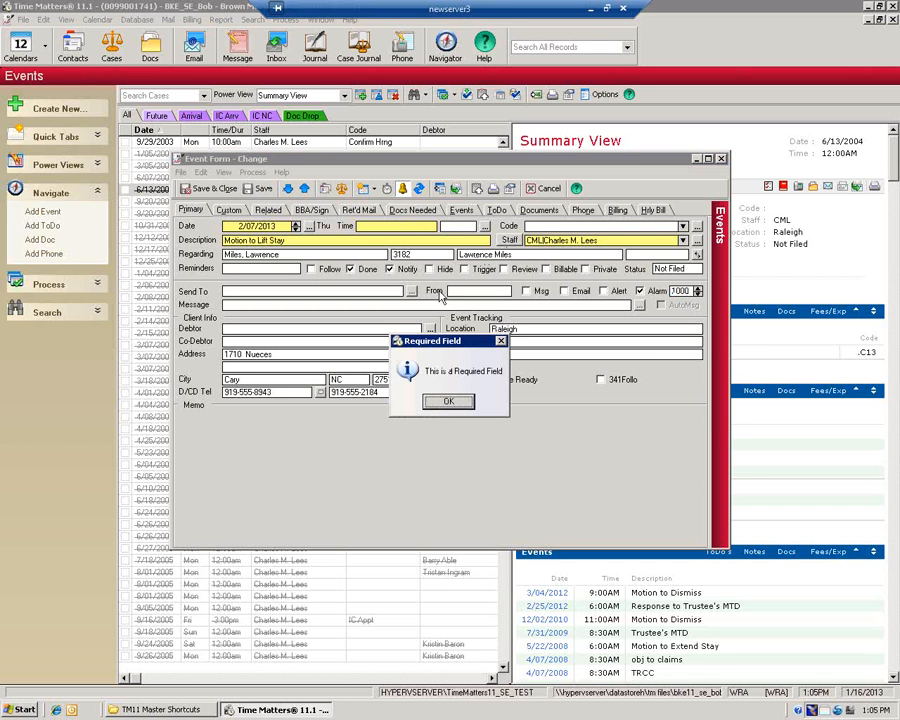
left_click(455, 401)
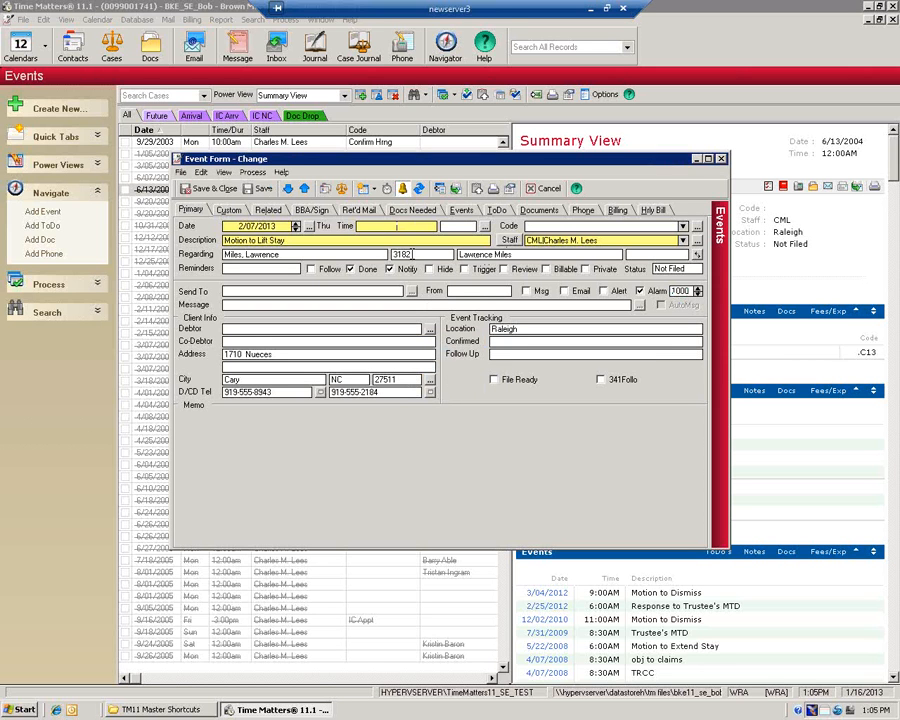
type("2")
key("Tab")
mouse_move(149, 704)
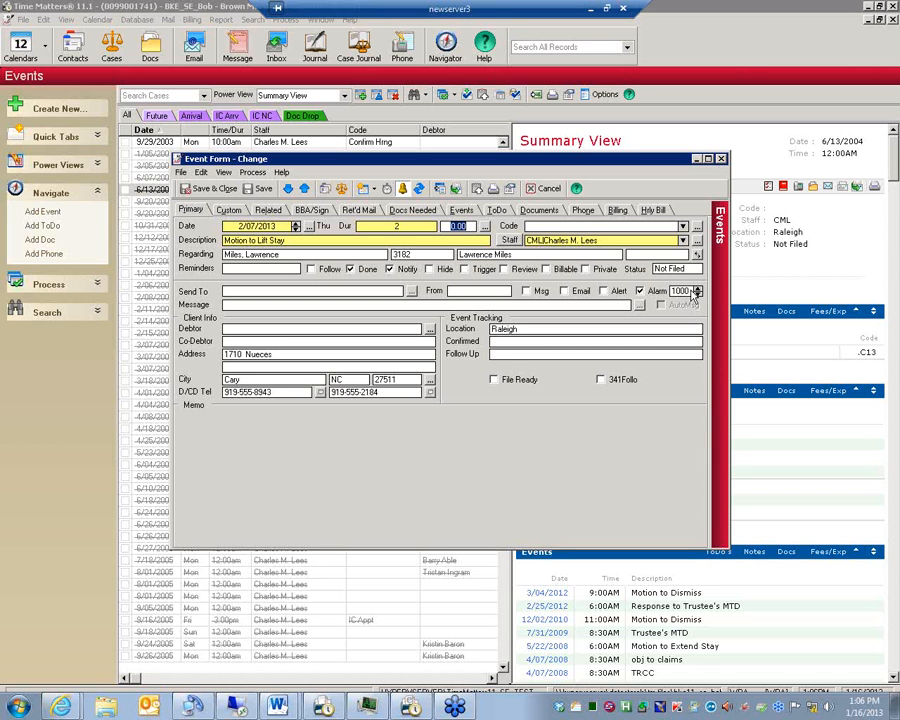
left_click(720, 159)
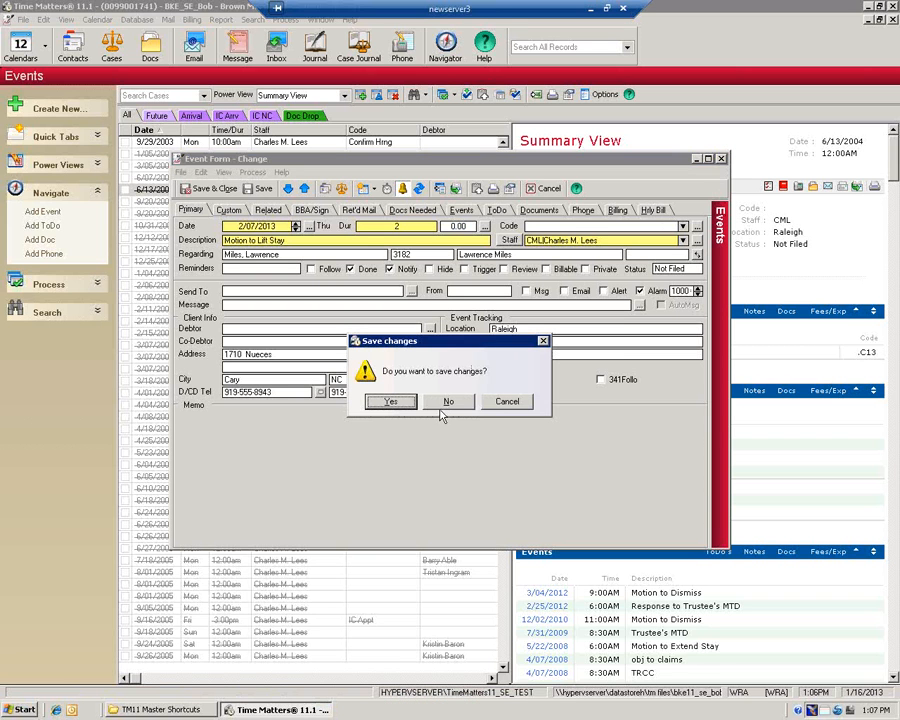
Discard the event changes and show the ToDo's list filtered to priority 1
left_click(450, 403)
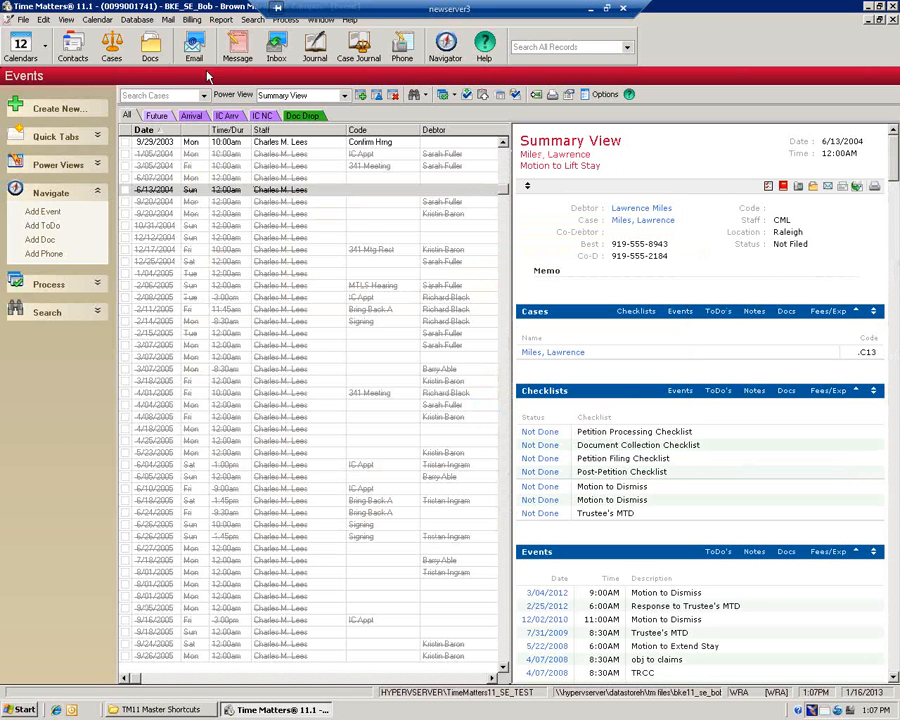
key("ctrl+t")
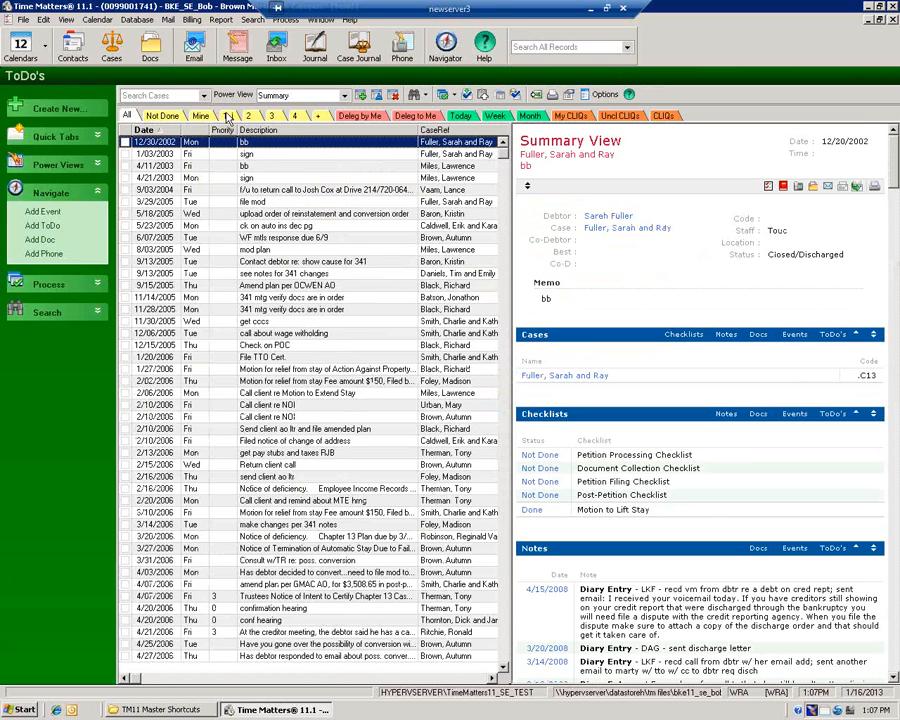
left_click(228, 117)
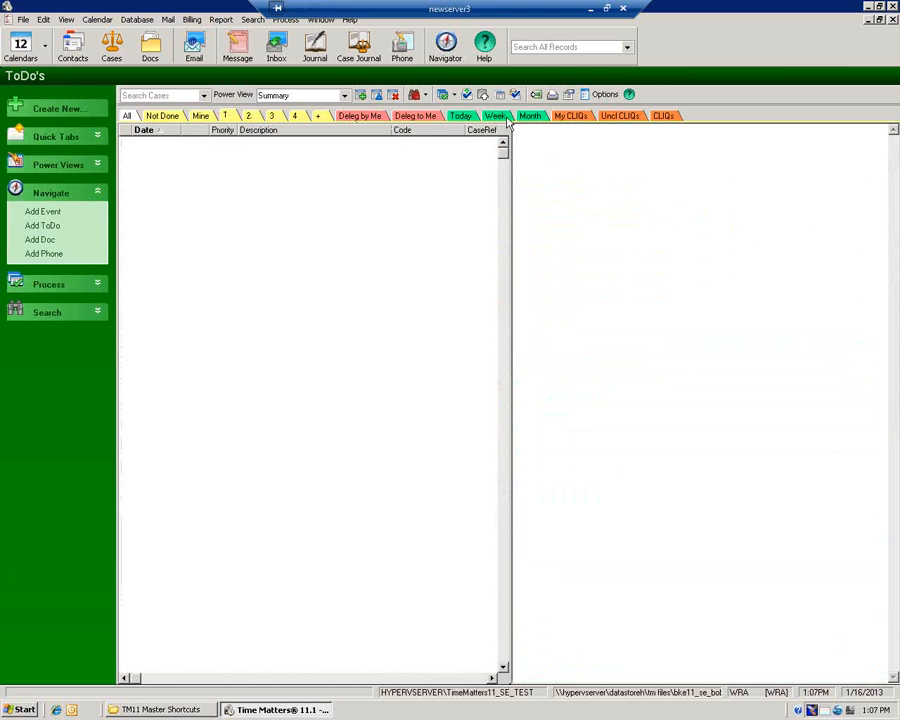